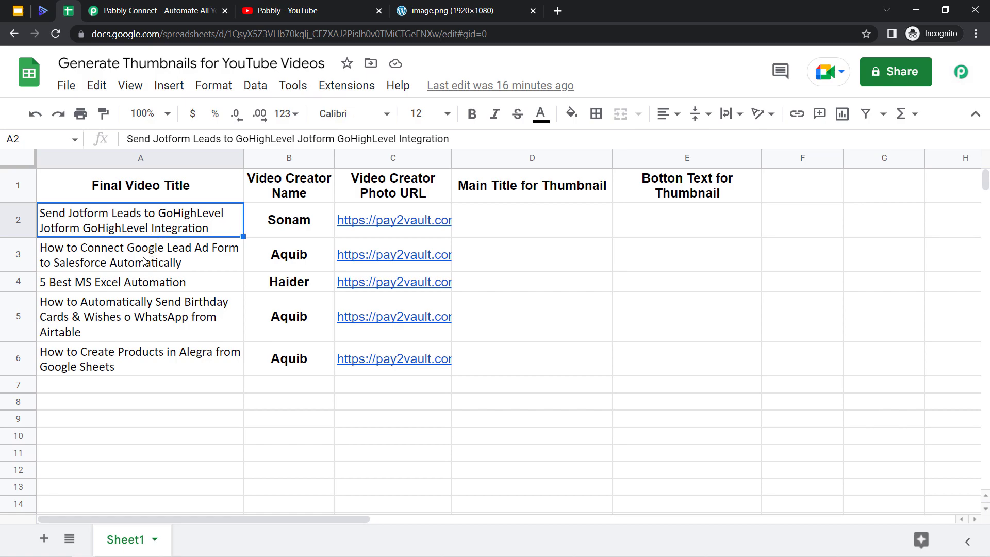
Review the final video titles listed in column A of the thumbnail spreadsheet
left_click(137, 284)
left_click(134, 327)
left_click(129, 364)
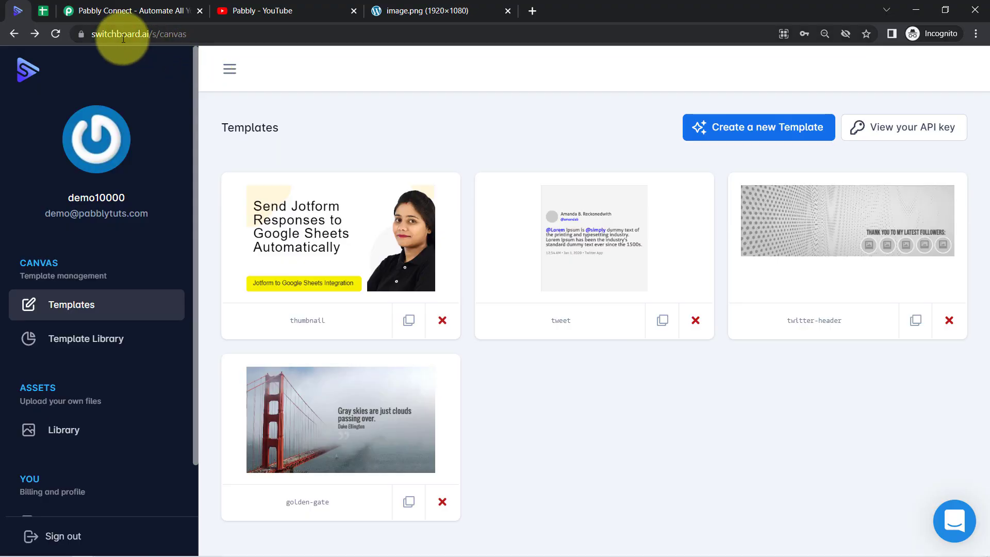
In Switchboard, create a canvas template named New Thumbnail and set the browser zoom to 100%
left_click_drag(172, 34, 220, 34)
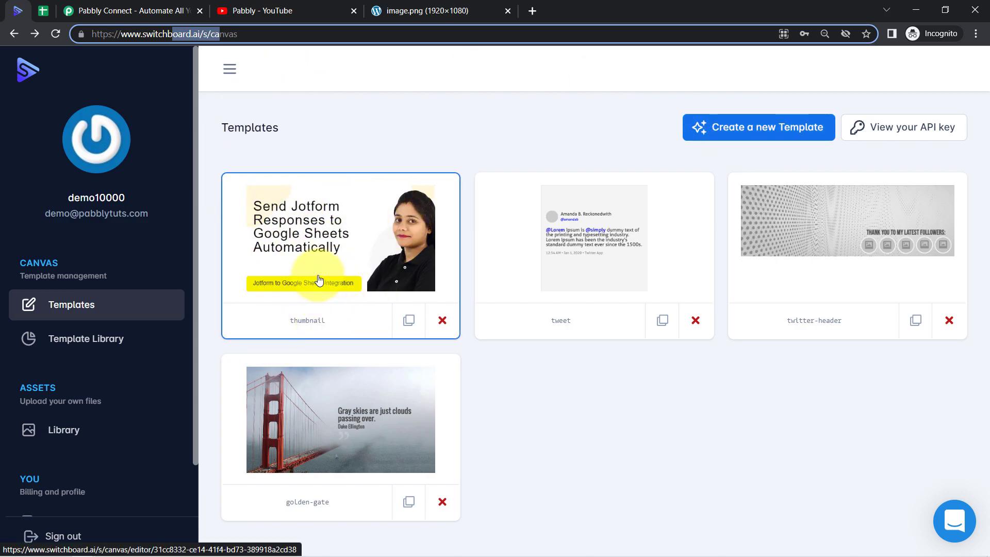
left_click(740, 126)
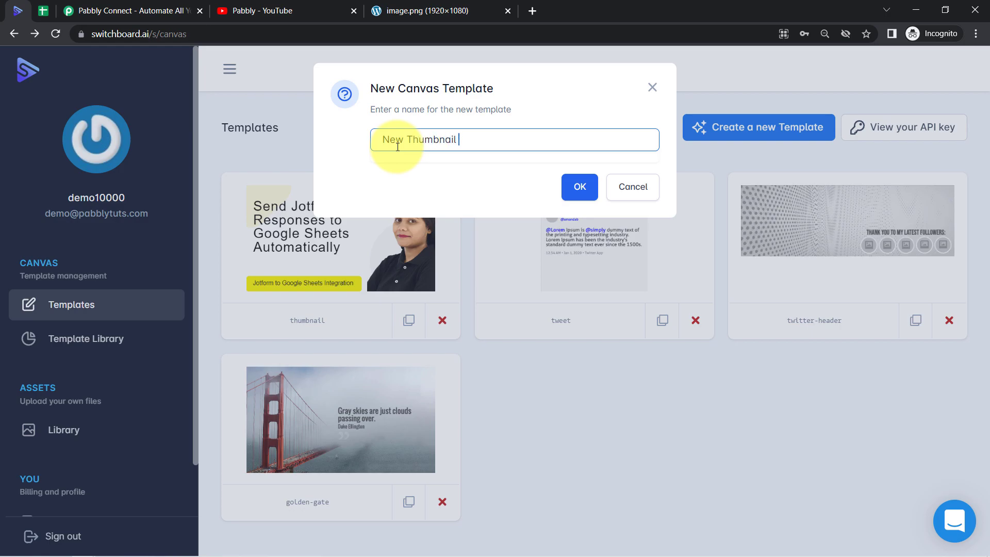
left_click(580, 187)
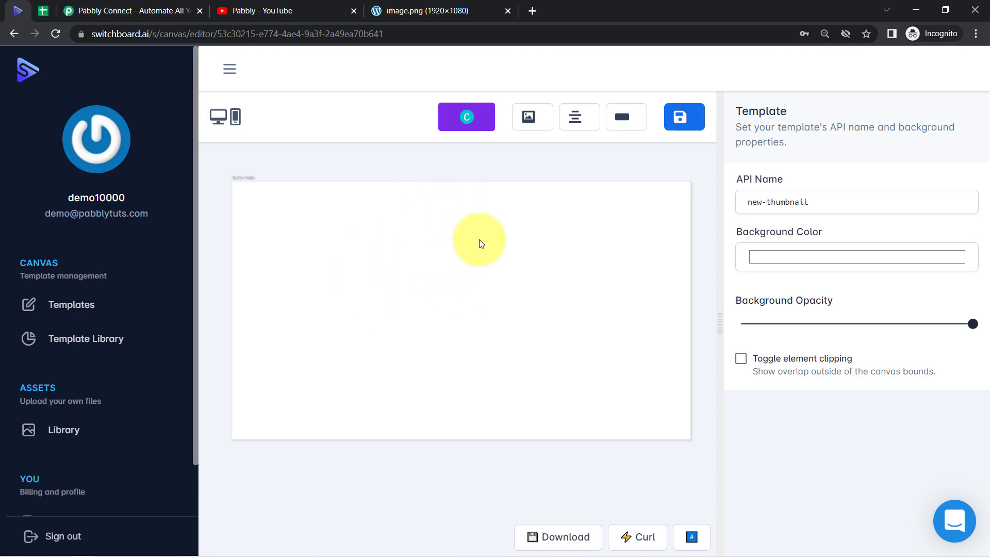
left_click(976, 33)
left_click(891, 139)
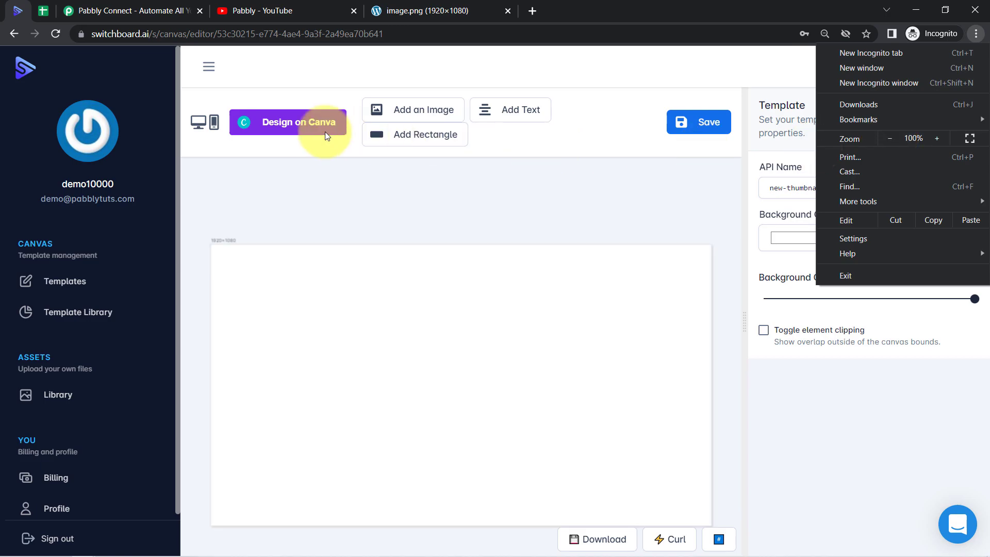
Add an image element and upload 2022-11-04, background template and the woman's portrait from the Desktop to the image library
left_click(414, 111)
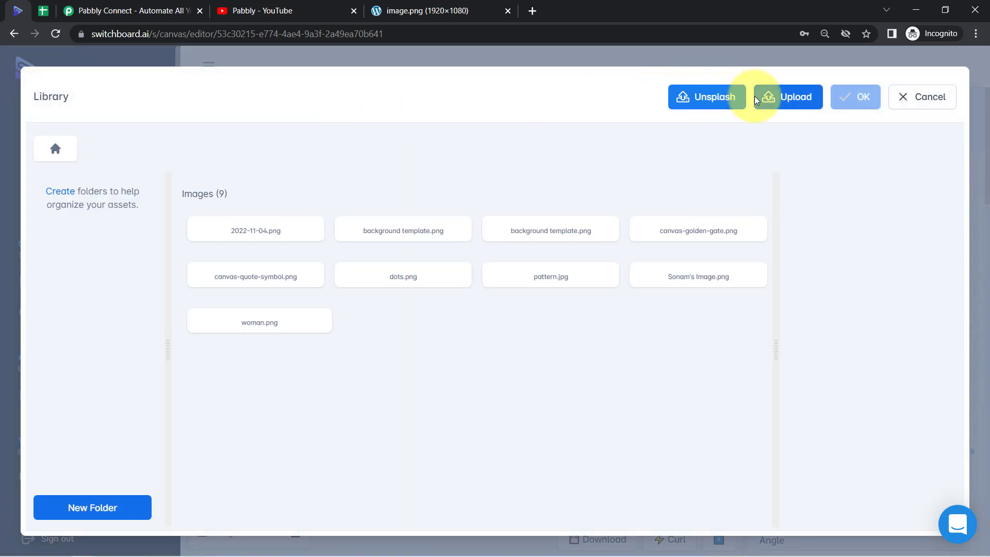
left_click(797, 98)
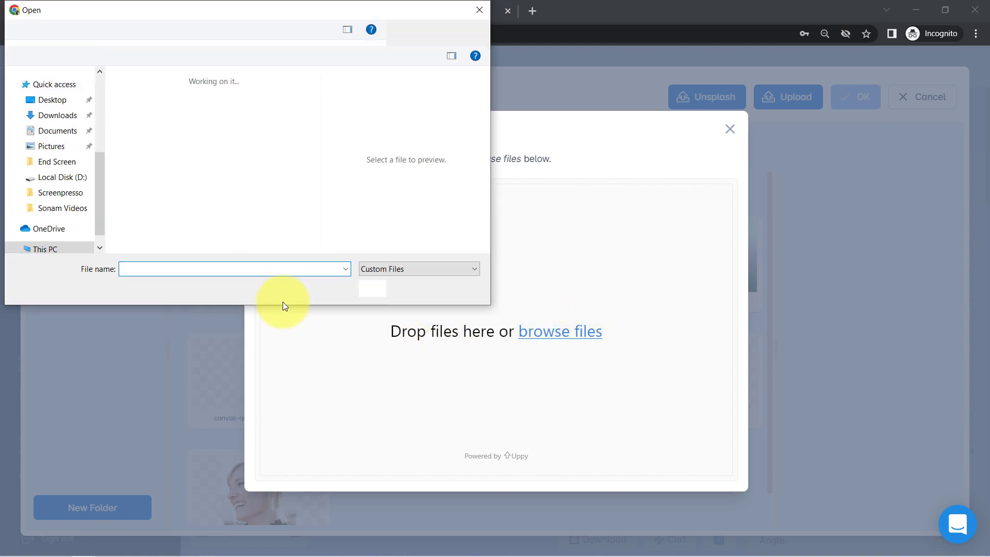
left_click_drag(315, 126, 315, 167)
left_click(151, 176)
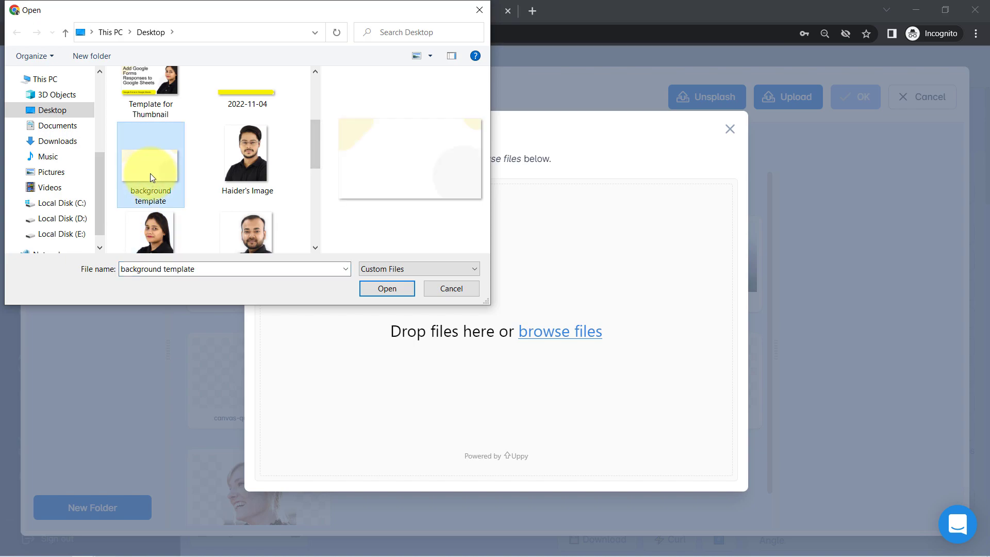
left_click(249, 96, "ctrl")
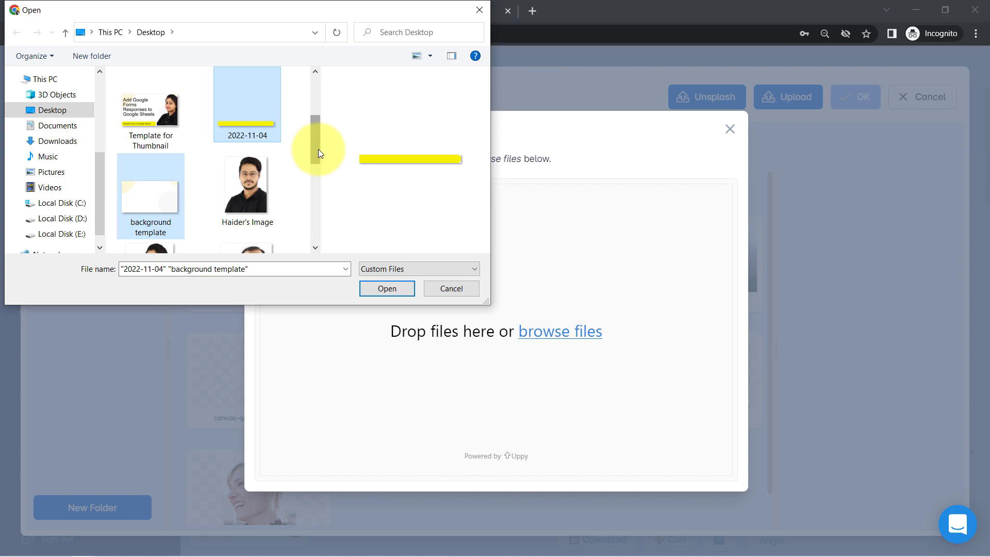
left_click_drag(318, 147, 319, 165)
left_click(154, 174, "ctrl")
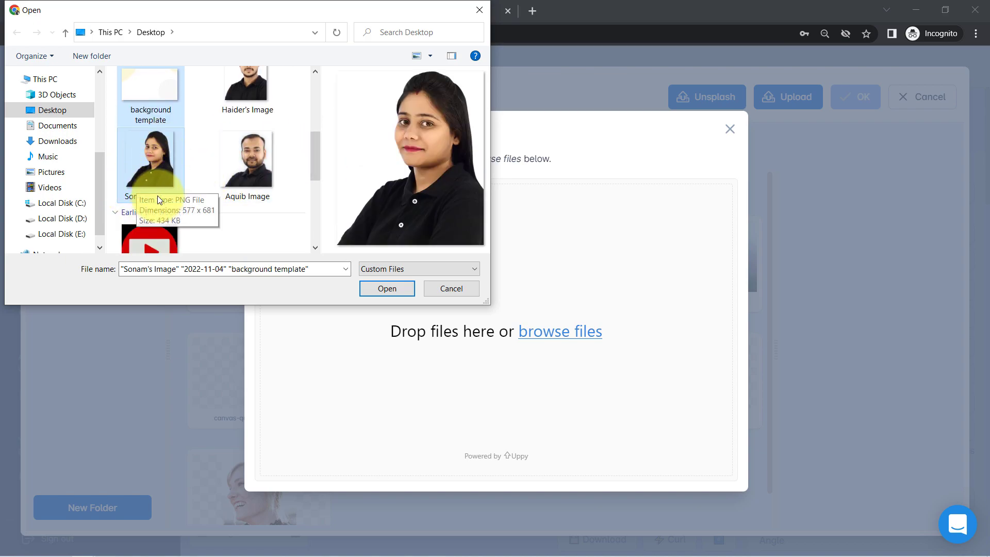
left_click(377, 291)
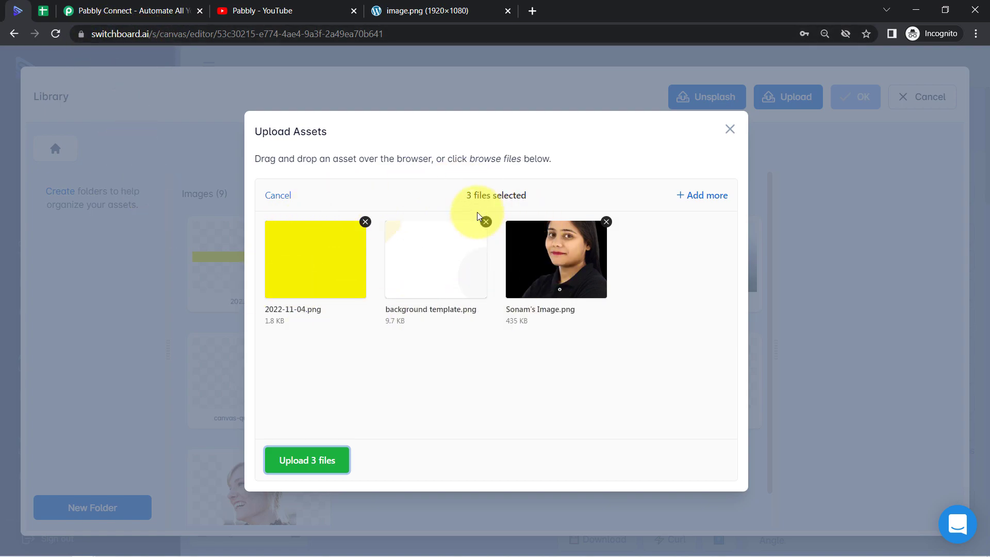
left_click(316, 459)
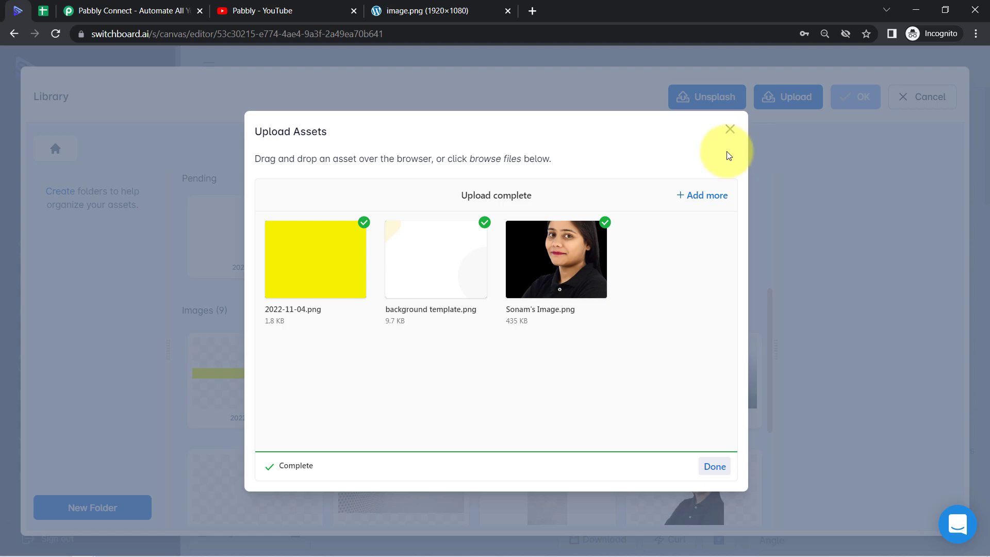
left_click(710, 473)
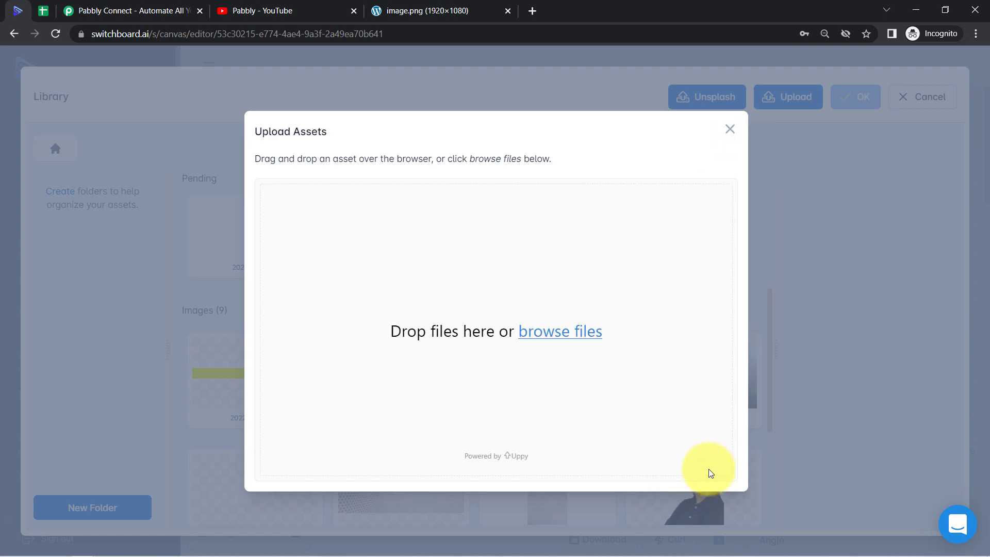
left_click(727, 135)
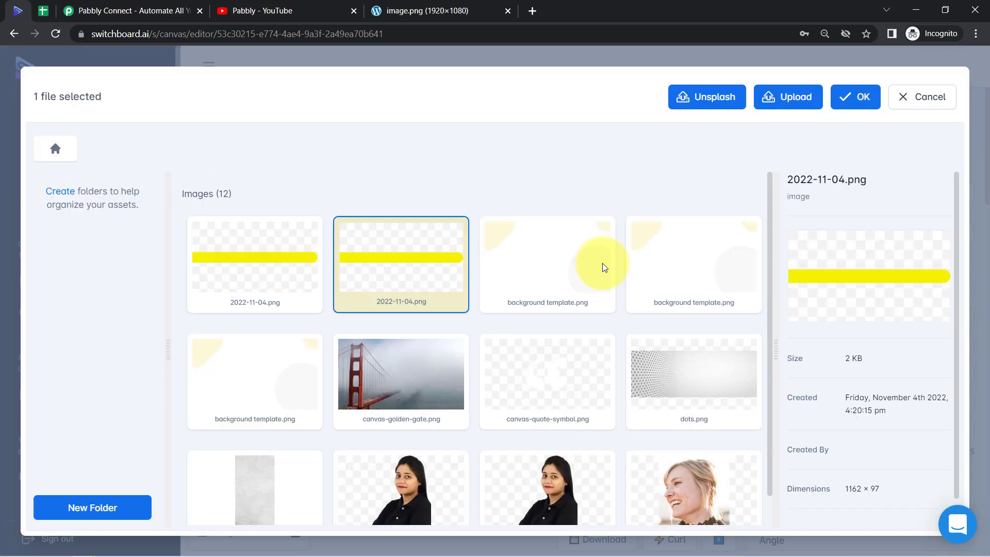
Insert background template.png and stretch it across the canvas to about 1901 by 1173 px
left_click(513, 308)
left_click(854, 98)
left_click_drag(445, 427, 711, 407)
left_click_drag(474, 268, 474, 248)
left_click_drag(236, 402, 213, 402)
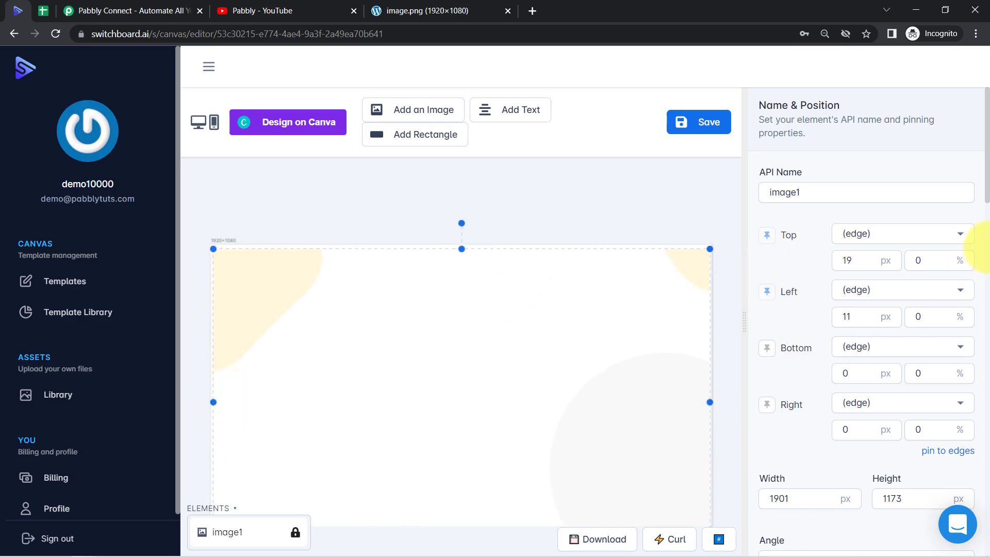
Shorten the background image to about 1059 px high so its lower edge meets the canvas edge
scroll(972, 201, "down", 2)
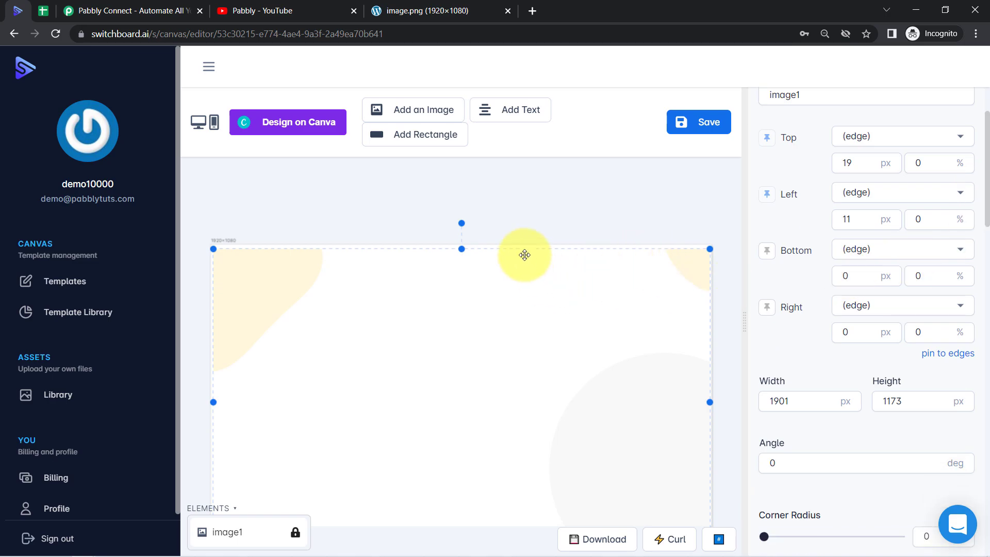
left_click(522, 235)
scroll(519, 207, "down", 2)
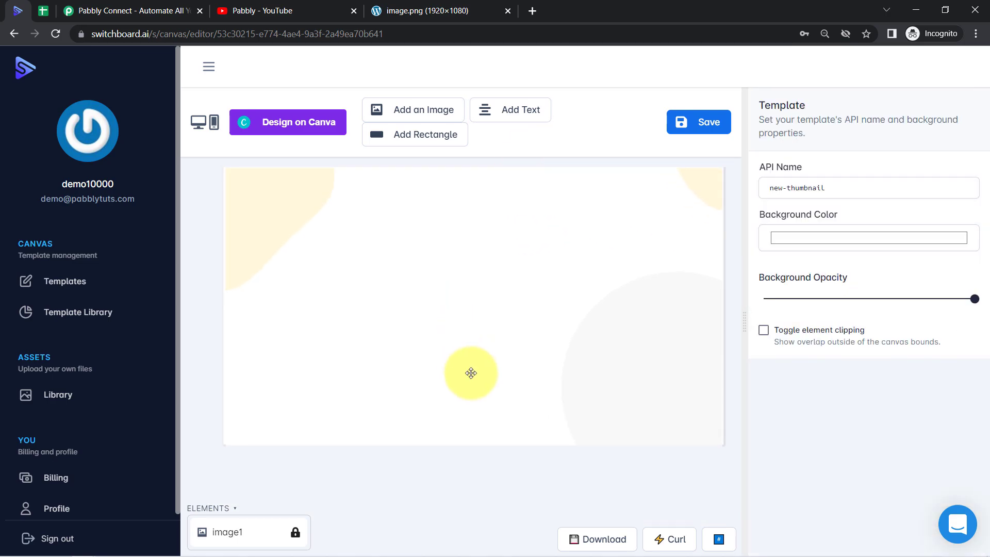
left_click(469, 371)
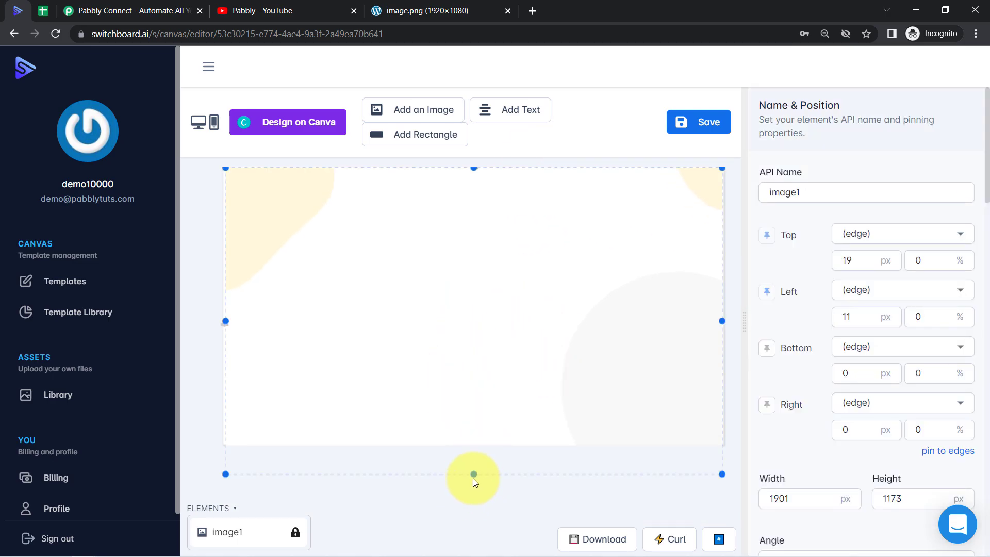
left_click_drag(473, 474, 473, 442)
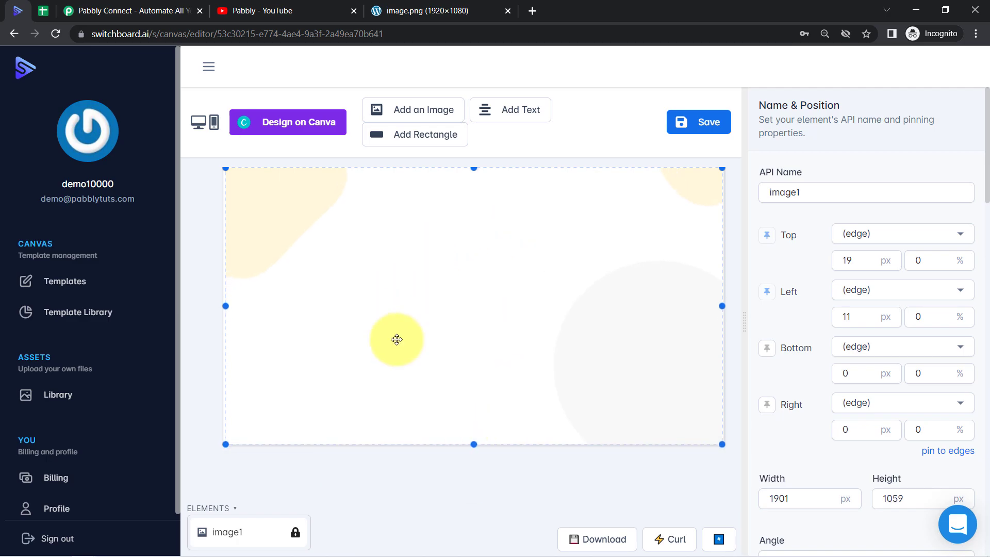
left_click(355, 201)
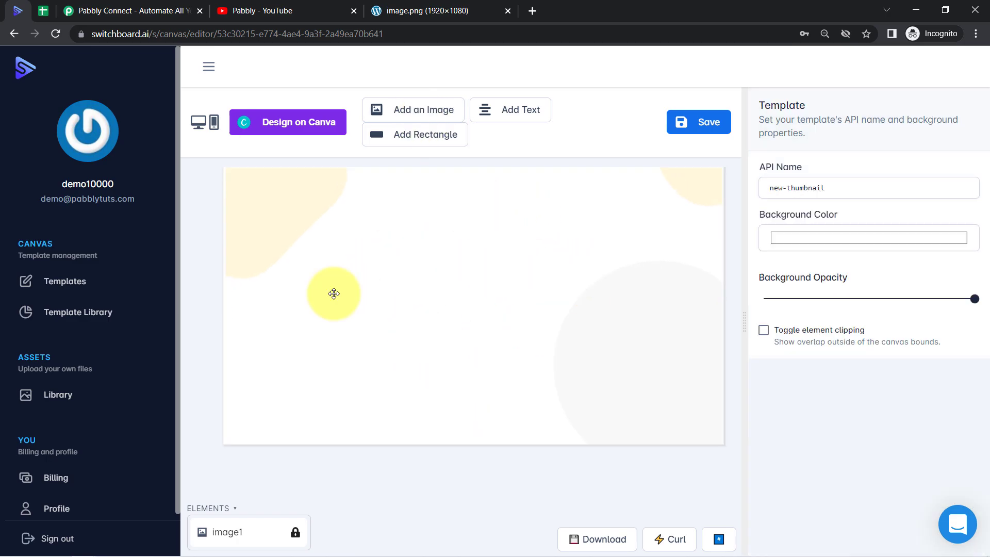
Insert the yellow 2022-11-04.png image and flatten it into a bar of about 800 by 130 px
left_click(396, 111)
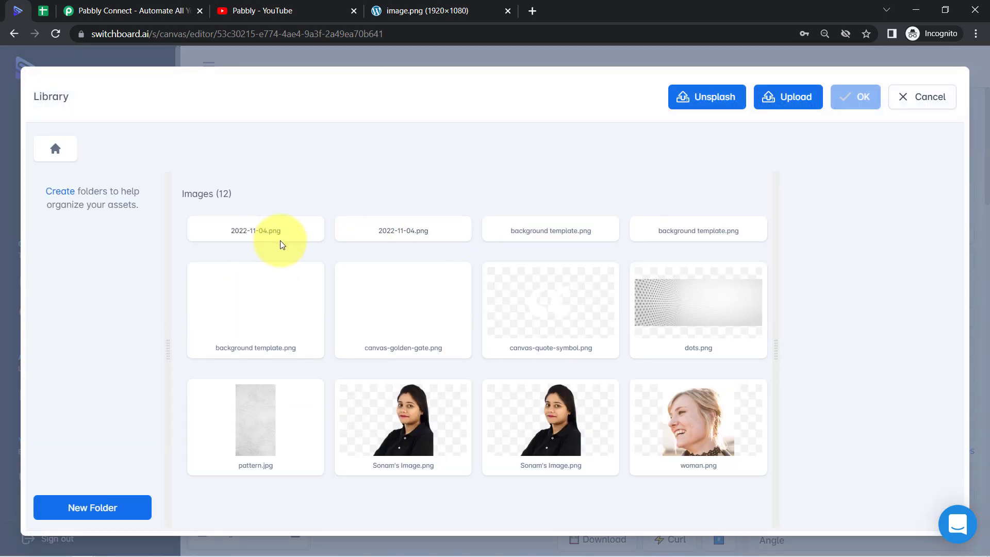
left_click(278, 258)
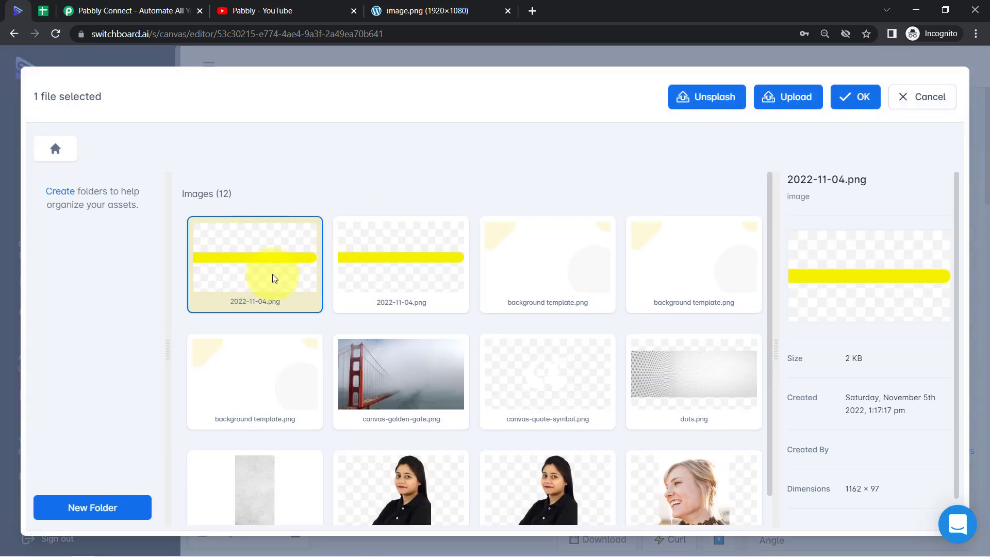
left_click(858, 97)
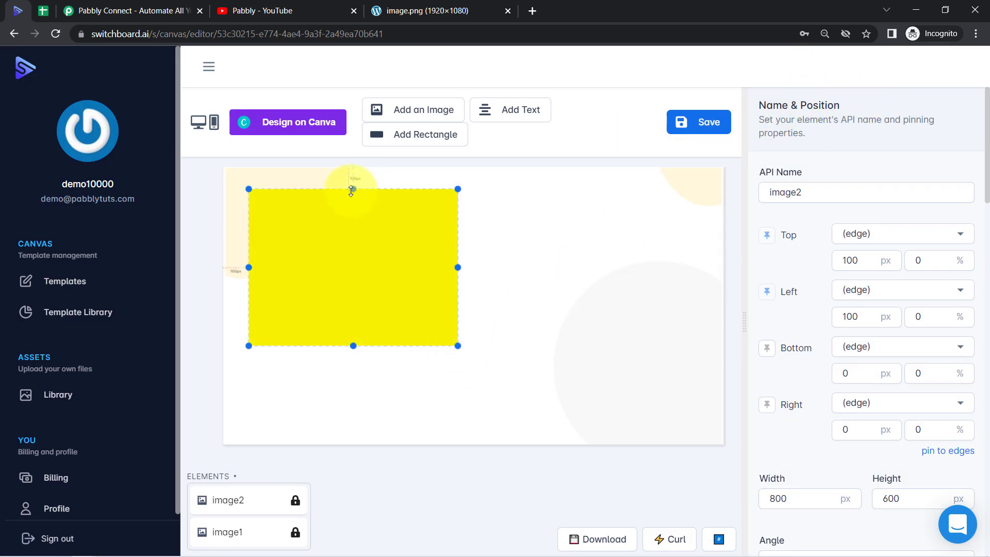
left_click_drag(353, 189, 360, 314)
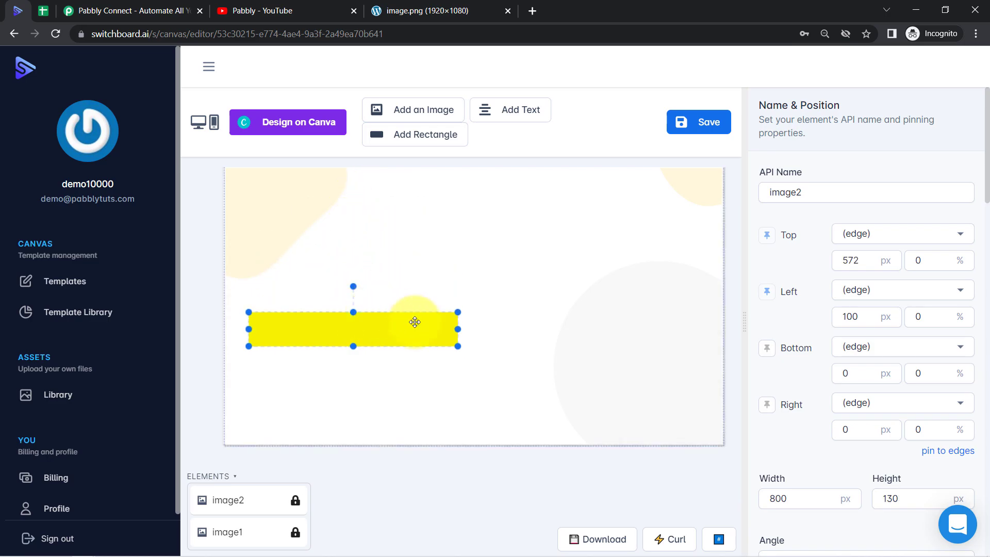
Move the yellow bar to the canvas's lower-left corner and enlarge it to about 1116 by 147 px
left_click_drag(458, 330, 523, 336)
left_click_drag(333, 336, 316, 427)
left_click_drag(502, 425, 516, 425)
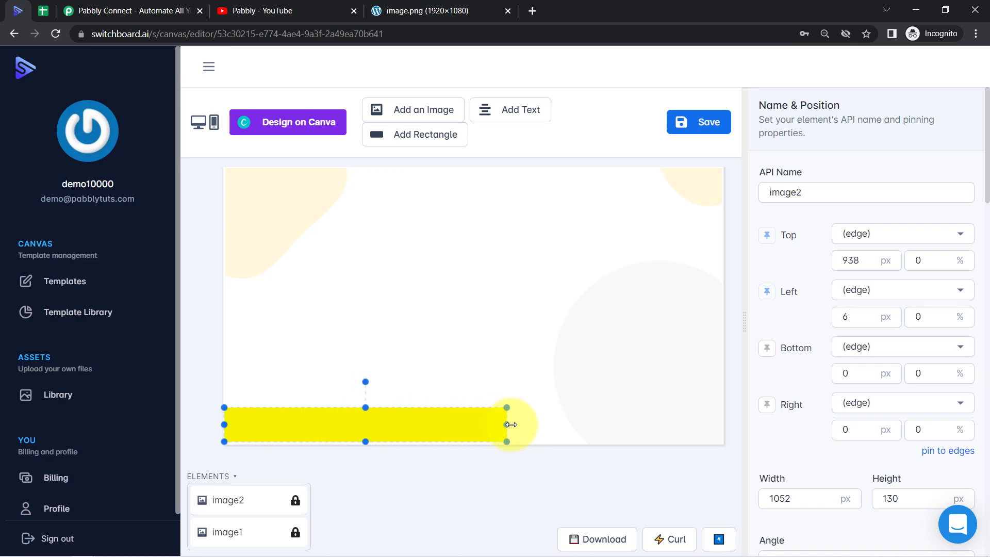
left_click_drag(370, 444, 370, 449)
Round the yellow bar's corners with a corner radius of 5
scroll(988, 160, "down", 3)
scroll(982, 170, "down", 4)
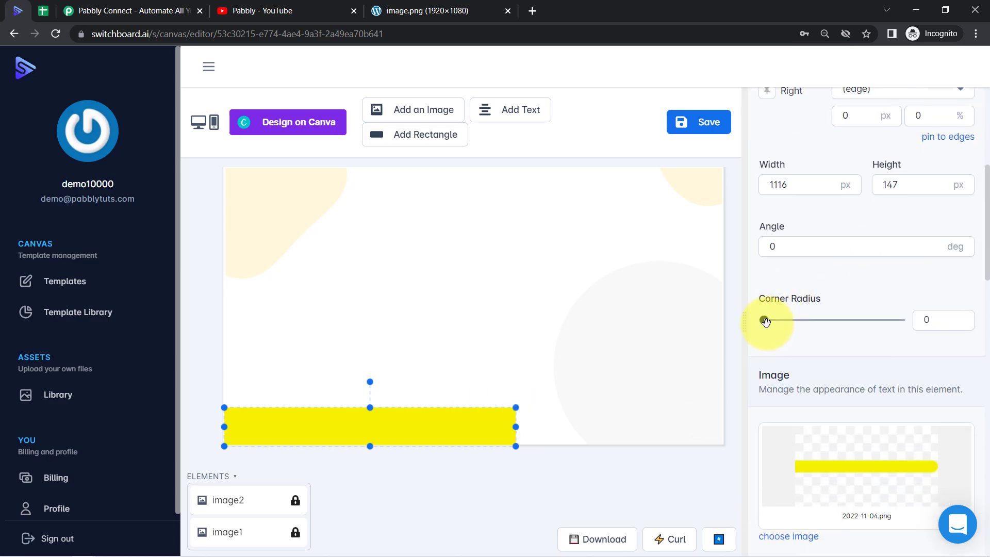
left_click_drag(764, 322, 767, 325)
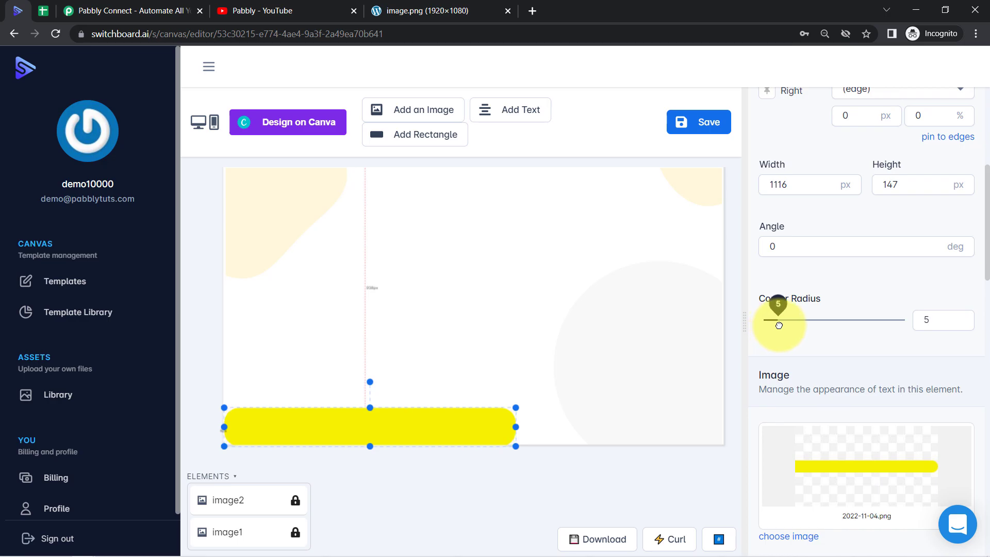
left_click(557, 345)
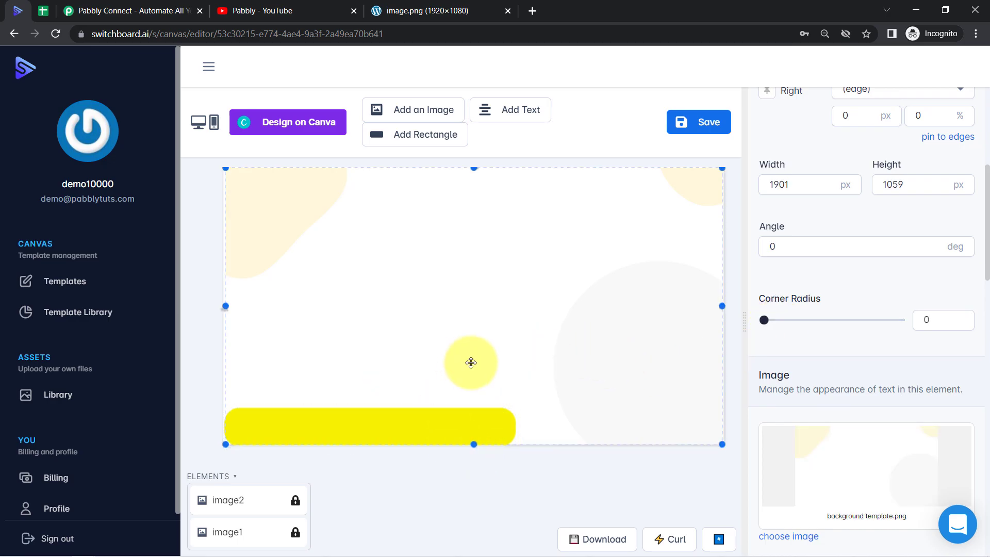
Enlarge the rounded yellow bar to about 1160 by 177 px, keeping it in the canvas's lower-left corner
left_click(395, 420)
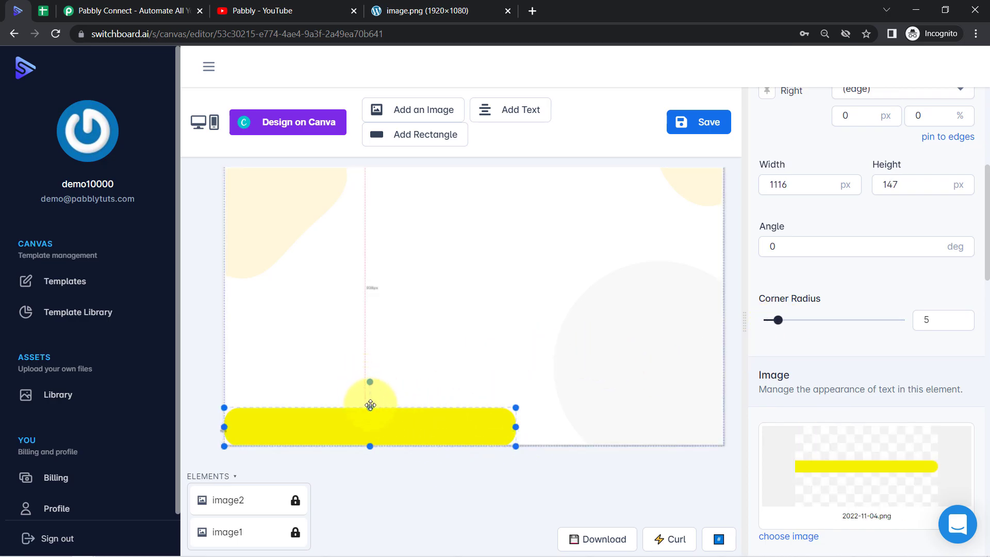
left_click_drag(369, 407, 369, 399)
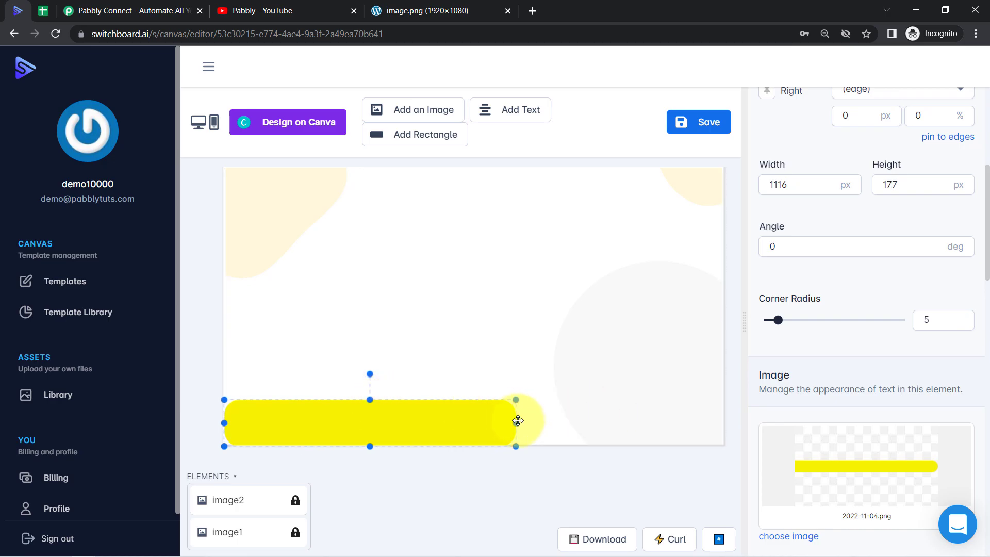
left_click_drag(517, 422, 525, 424)
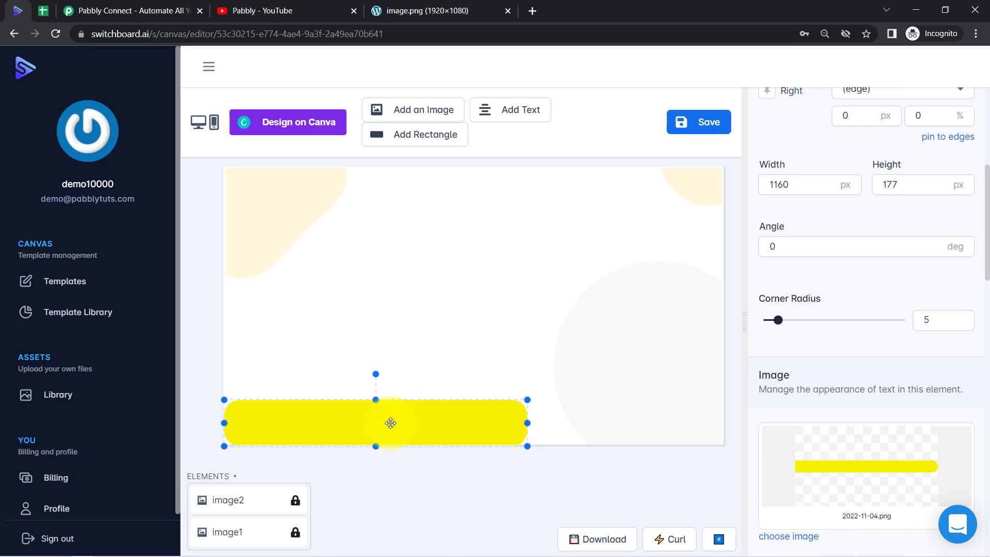
Insert the uploaded woman's portrait and place it large along the right side of the canvas
left_click(420, 109)
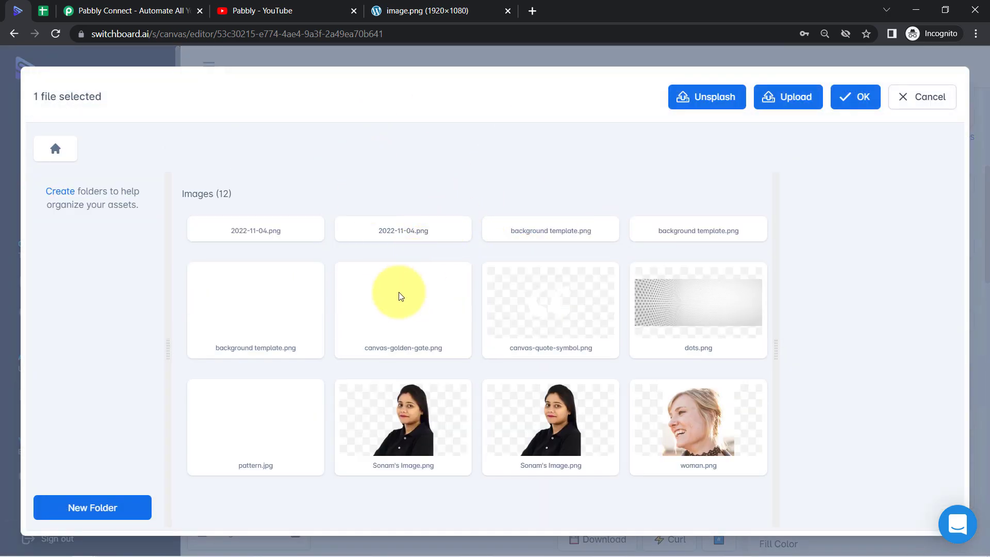
left_click(396, 458)
left_click(849, 98)
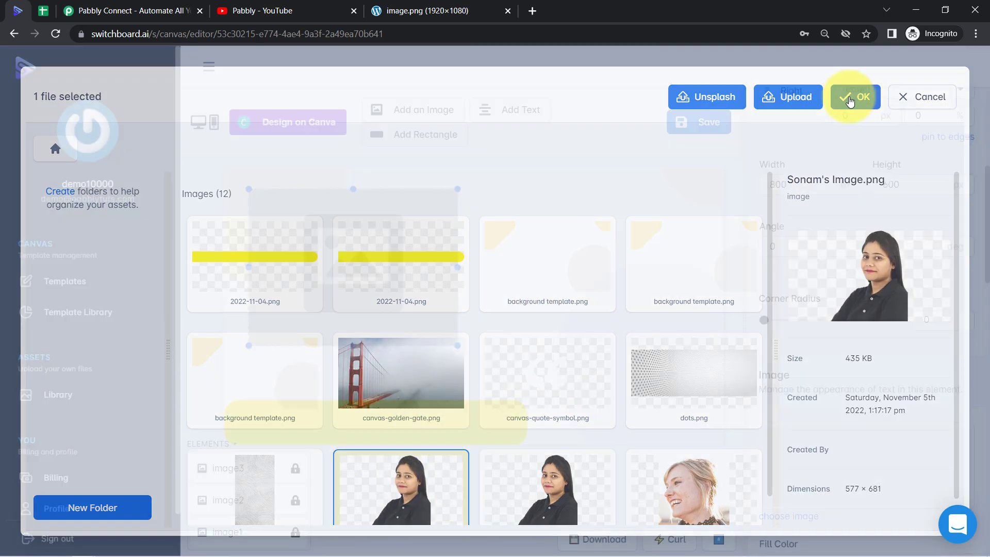
left_click_drag(350, 264, 608, 445)
left_click(627, 366)
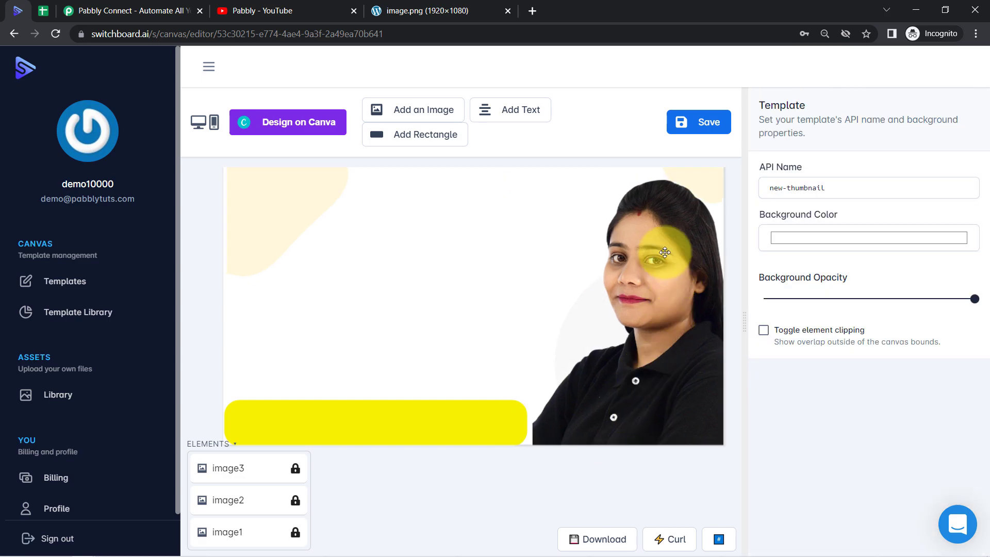
Add a text element in the upper-left area of the canvas, about 283 px from the left and 228 px from the top
left_click(508, 110)
left_click_drag(318, 226, 365, 259)
scroll(973, 222, "down", 9)
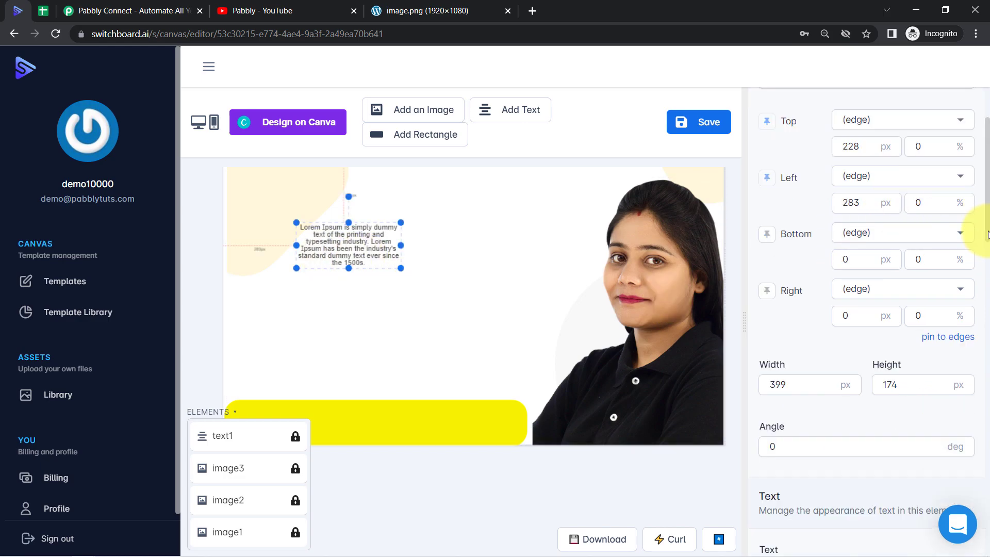
Replace the text element's placeholder with "Add Jotform Responses to Google Sheets Automatcially"
left_click(923, 286)
left_click_drag(915, 287, 742, 239)
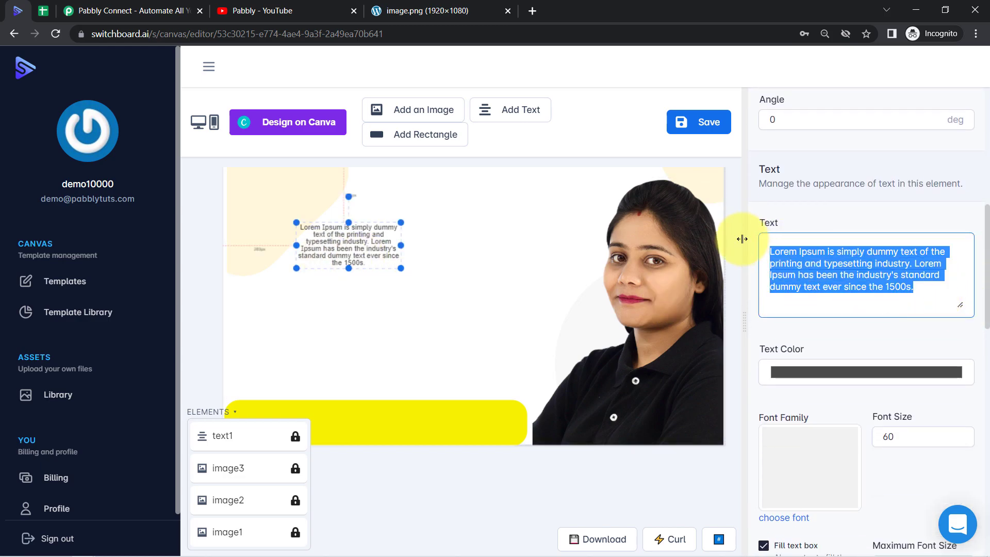
type("Add Jot")
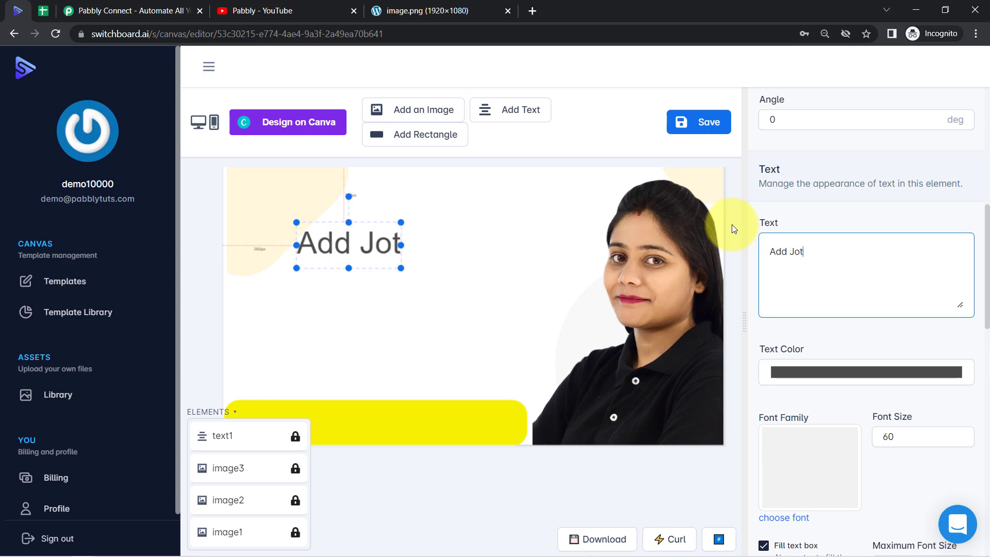
type("form Resp")
type("onse")
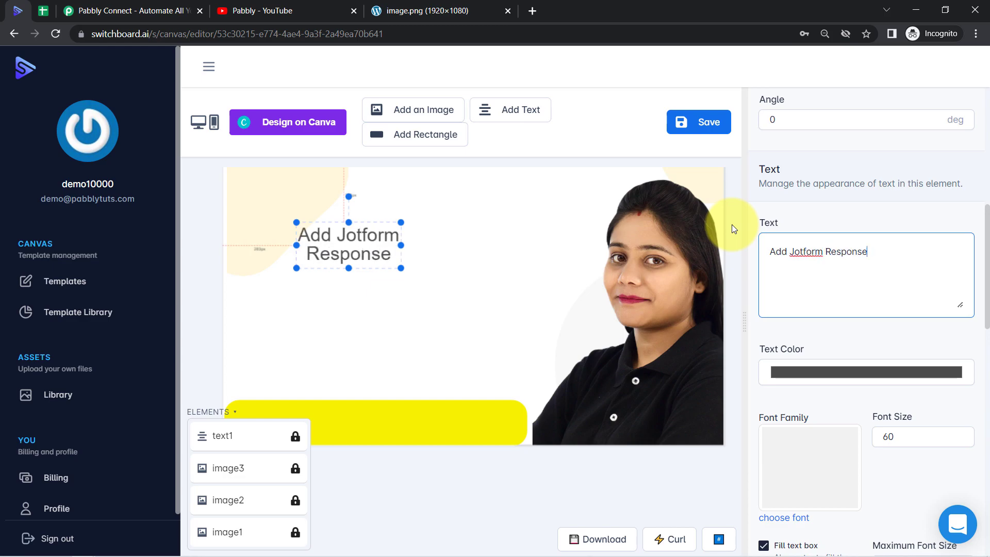
type("s to Google Sheets Automatcially")
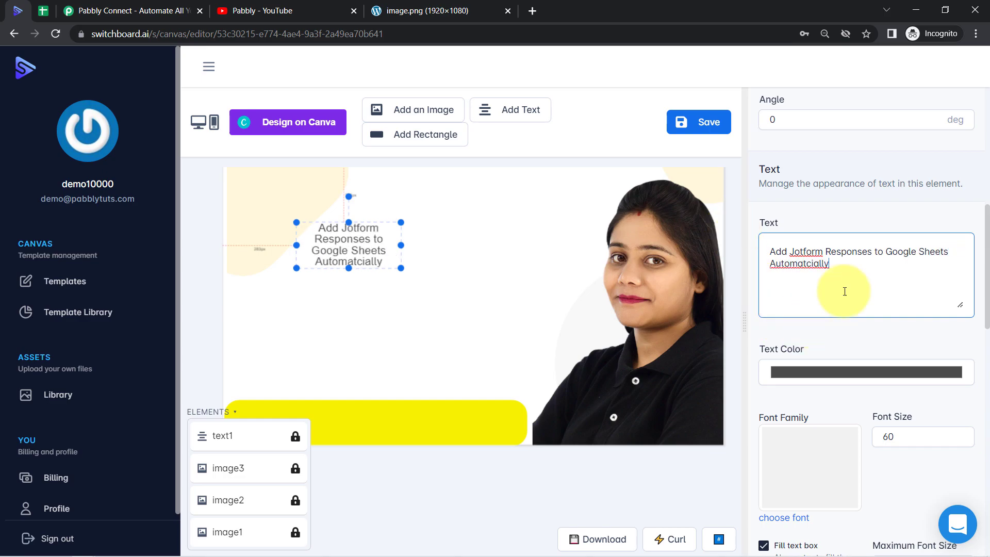
Enlarge the title text box on all four sides to fill the area between the canvas's left edge and the portrait, above the yellow bar
left_click_drag(345, 269, 349, 360)
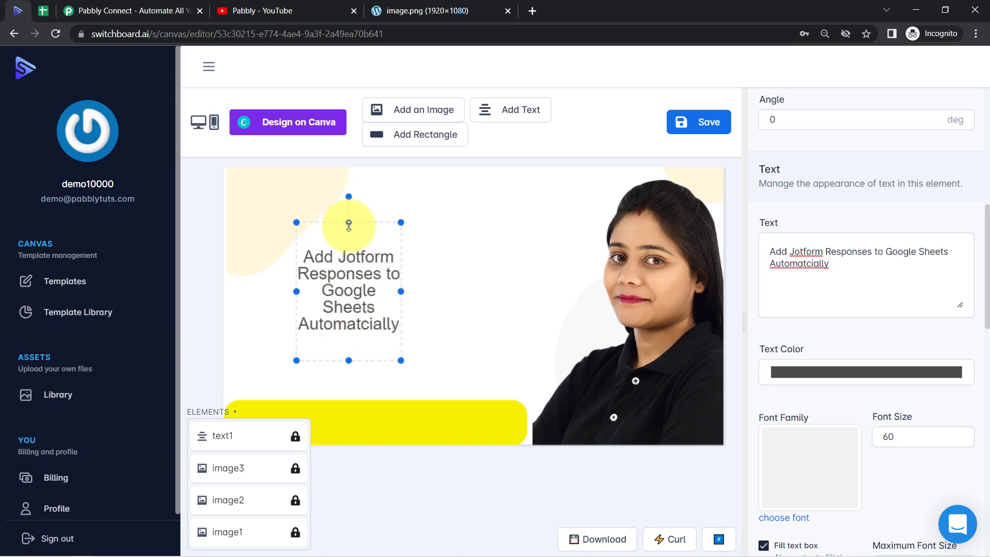
left_click_drag(348, 222, 349, 189)
left_click_drag(297, 274, 249, 277)
left_click_drag(401, 274, 510, 275)
Align the title text horizontally to Left and vertically to Top
left_click_drag(989, 221, 988, 372)
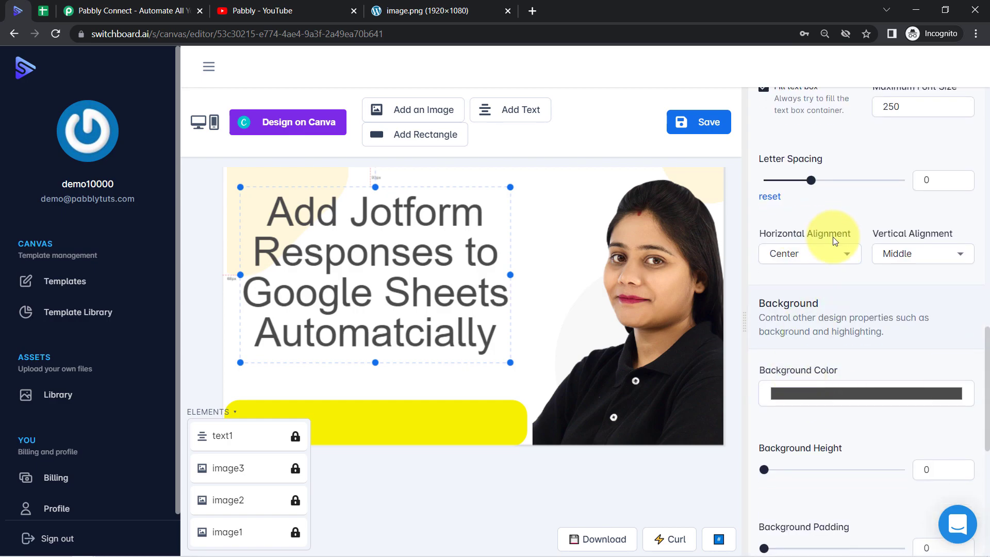
left_click(801, 254)
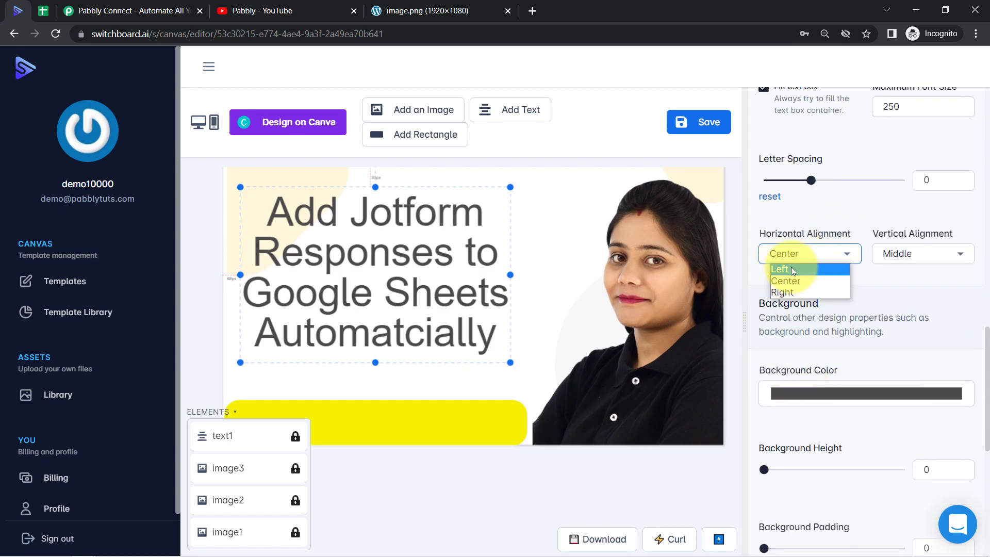
left_click(793, 269)
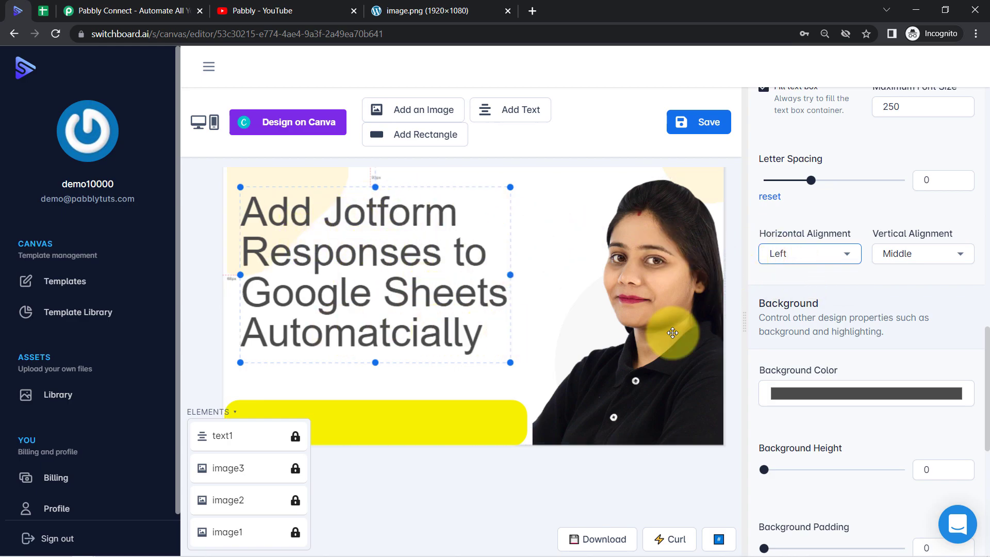
left_click(899, 254)
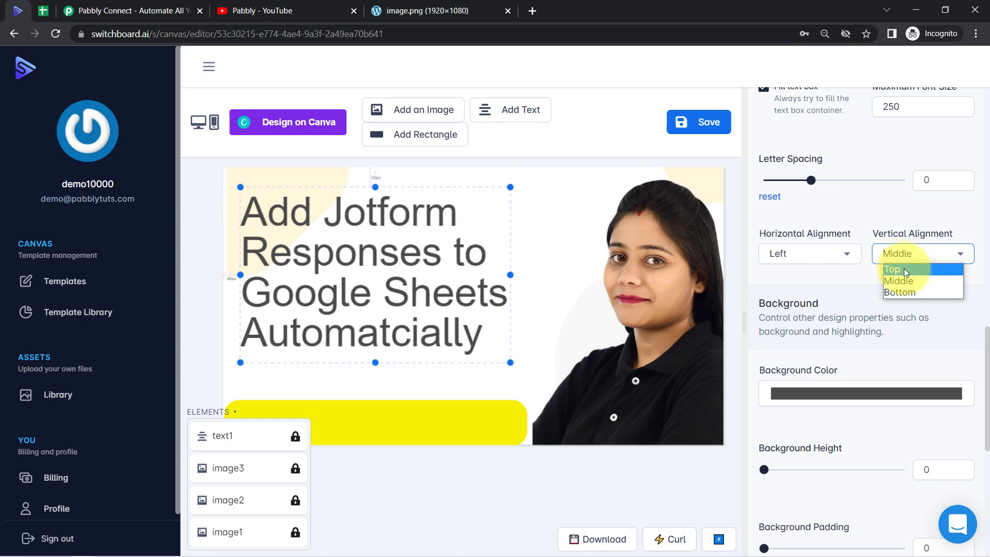
left_click(905, 269)
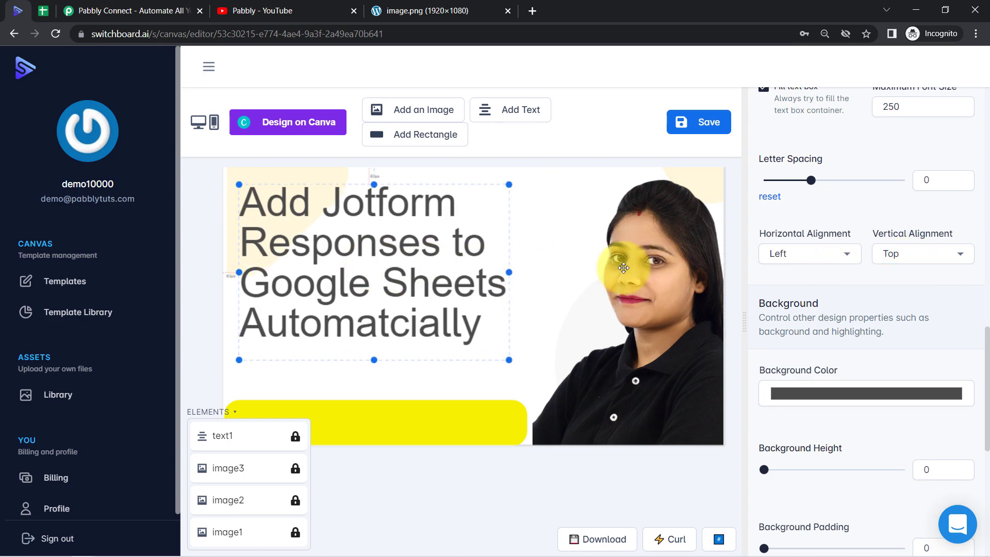
Add a second text element and place it over the yellow bar
mouse_move(984, 354)
left_mouse_down()
mouse_move(980, 333)
mouse_move(987, 359)
left_mouse_up()
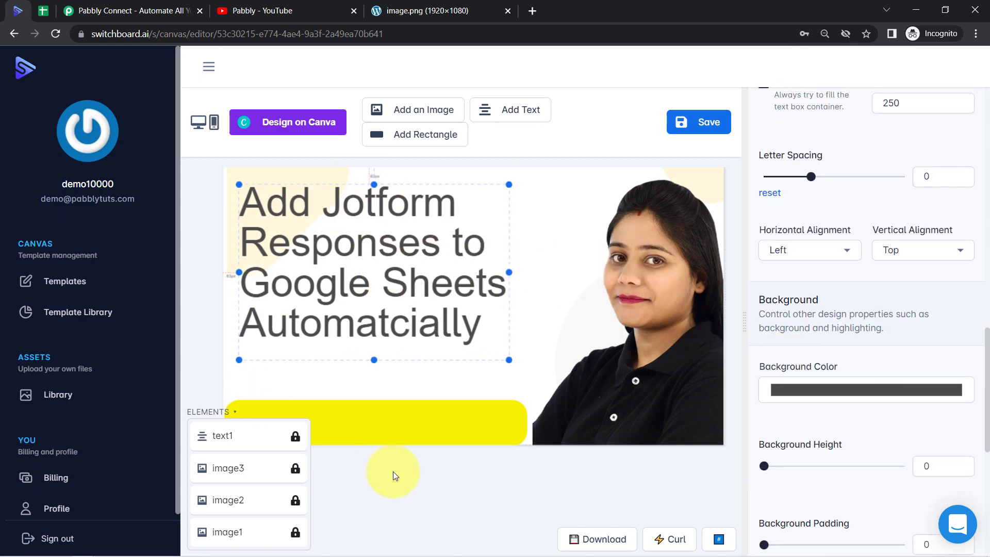
left_click(515, 114)
left_click_drag(276, 204, 356, 430)
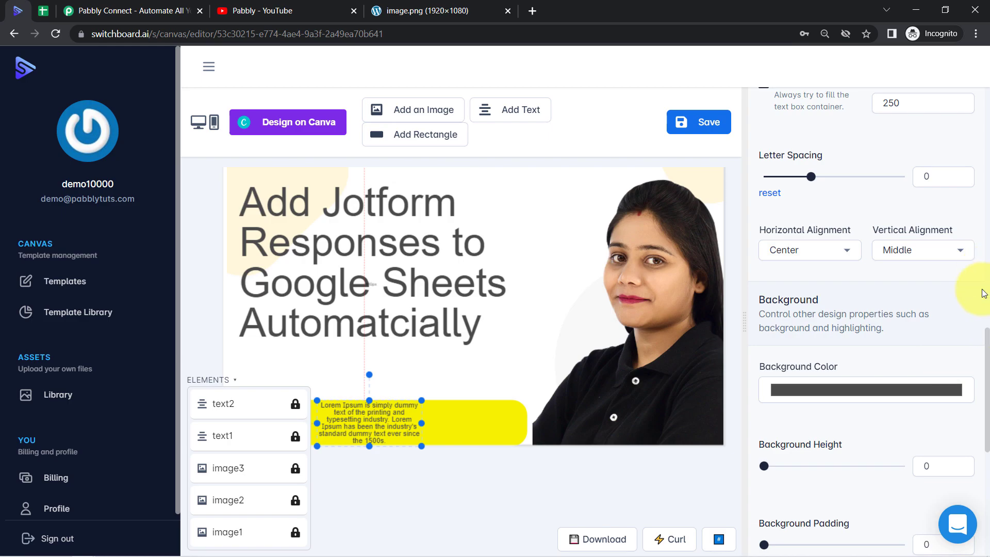
Replace the second text element's placeholder with "Jotform & Google Sheets Integration" and drop the ampersand from it
left_click_drag(988, 335, 955, 242)
left_click(918, 275)
key("ctrl+a")
key("BackSpace")
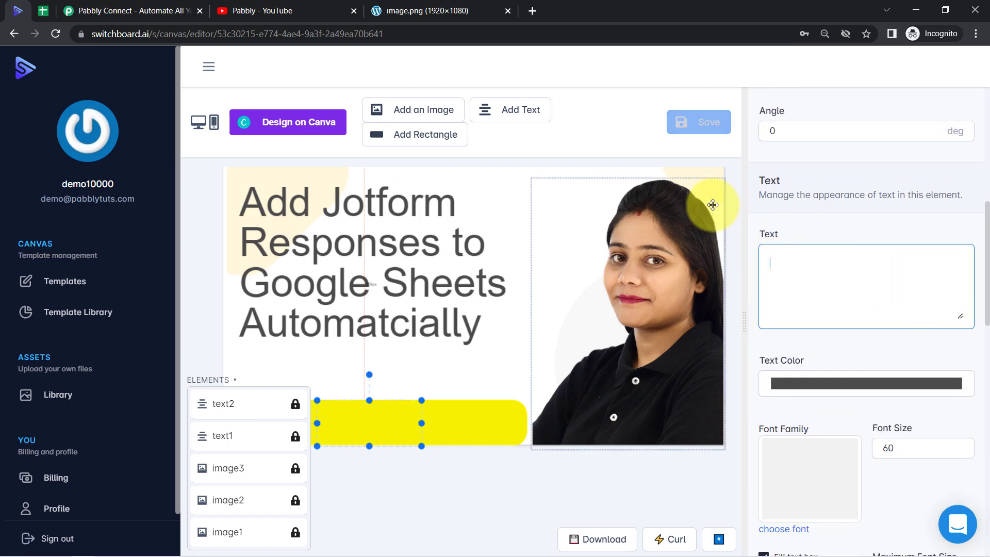
type("Jot")
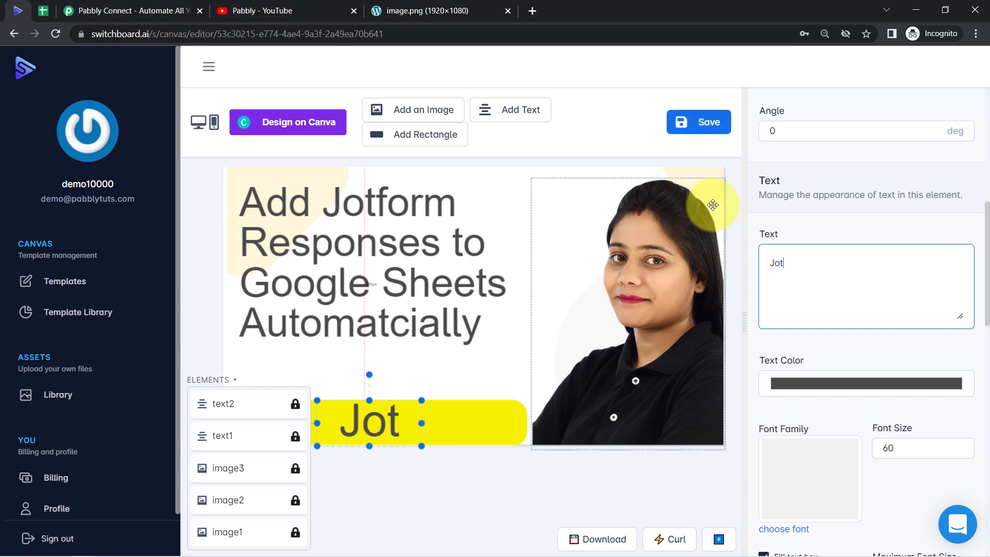
type("form & Google")
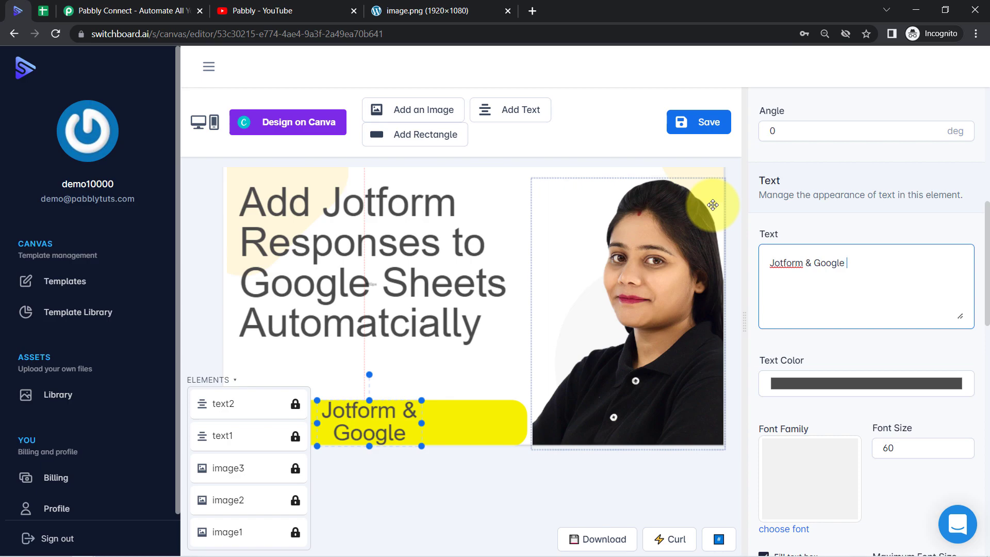
type(" Sheets Integration")
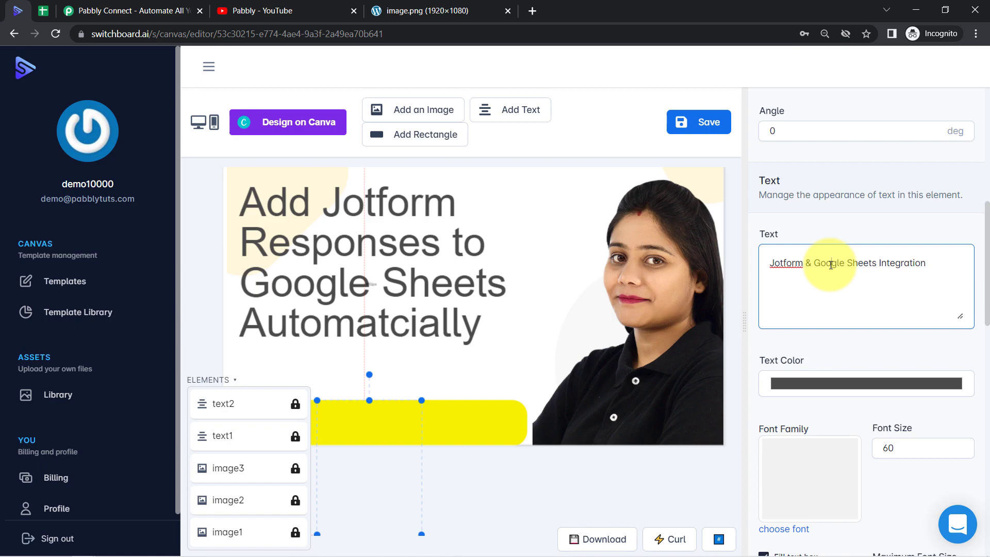
key("ctrl+a")
left_click(343, 435)
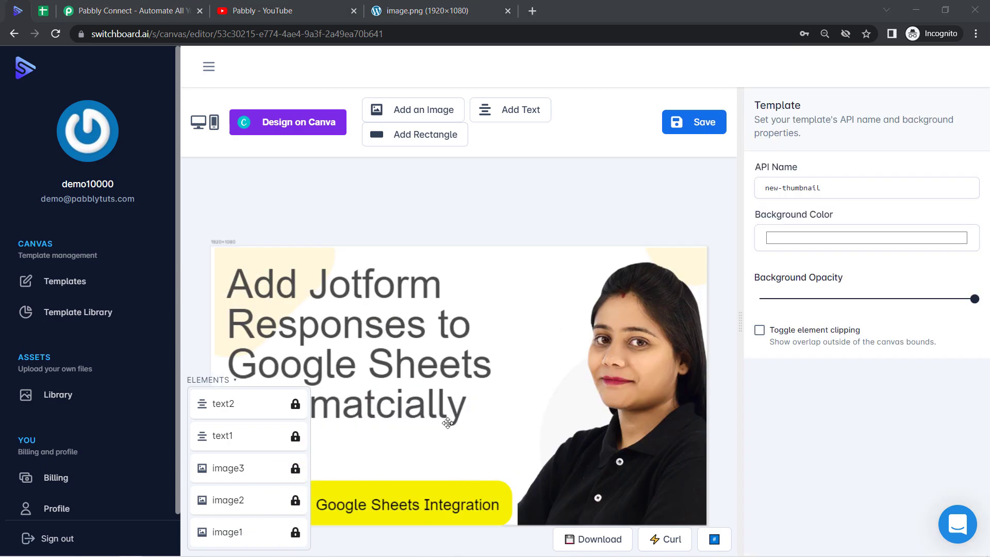
Give the canvas more screen space and extend the lower text box so it spans nearly the whole yellow bar
left_click(208, 70)
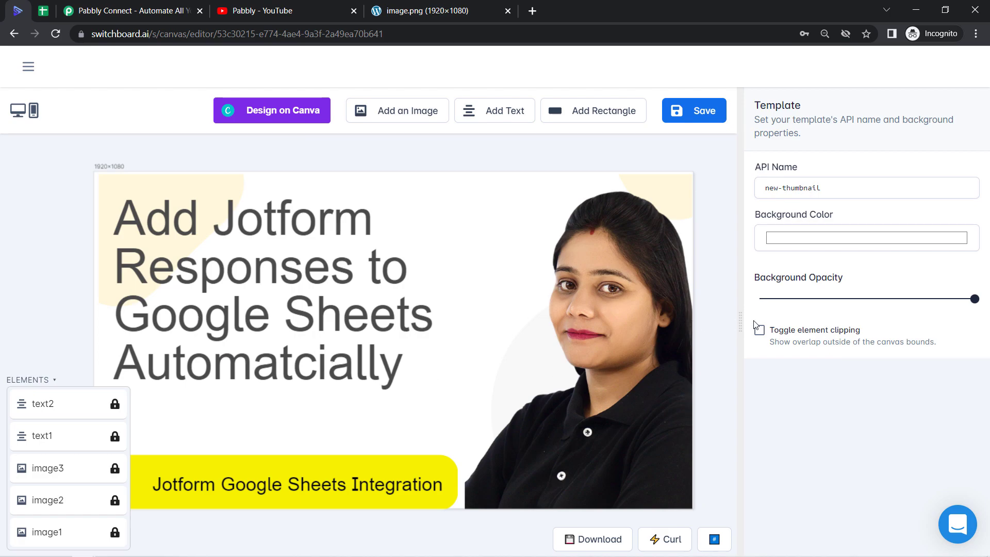
left_click_drag(744, 324, 936, 323)
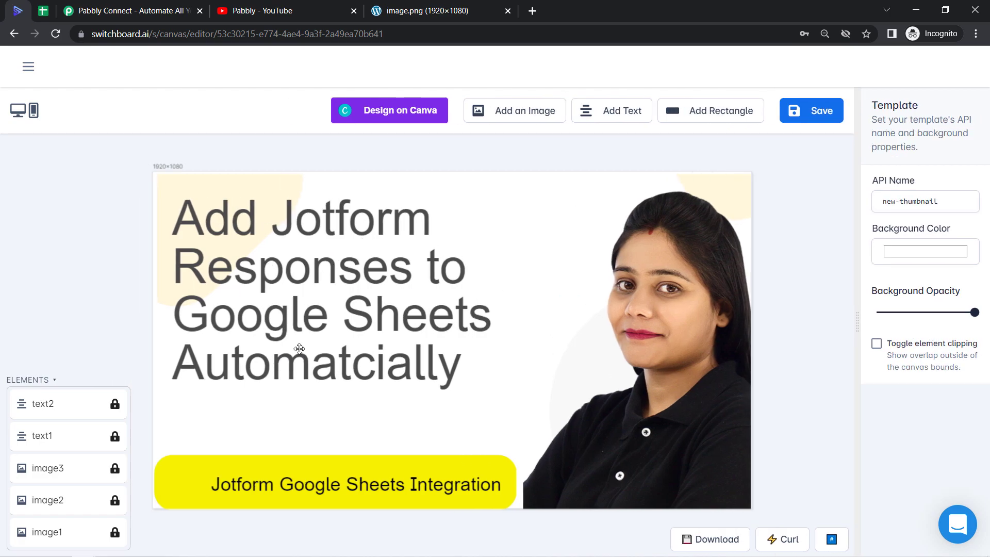
left_click(262, 493)
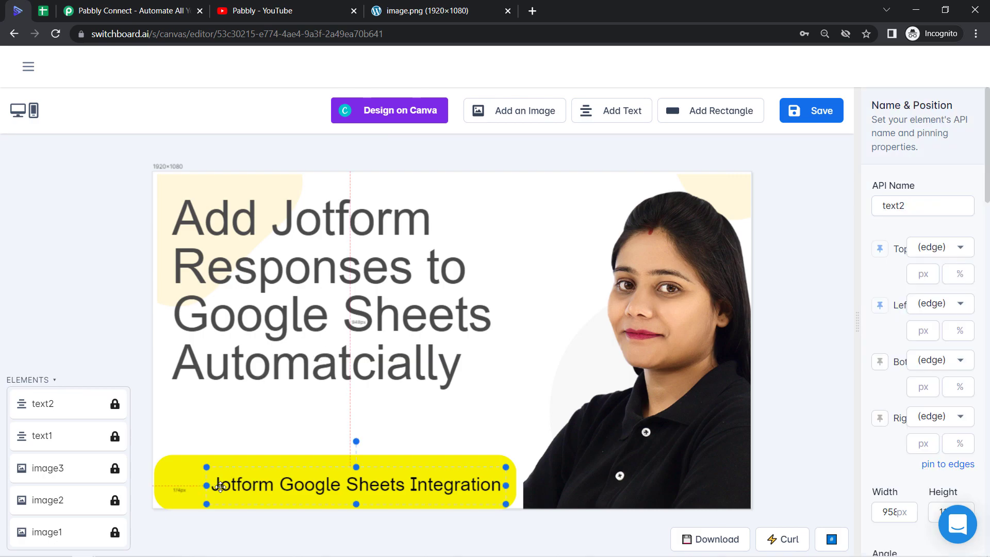
mouse_move(496, 487)
left_mouse_down()
mouse_move(452, 487)
mouse_move(498, 488)
left_mouse_up()
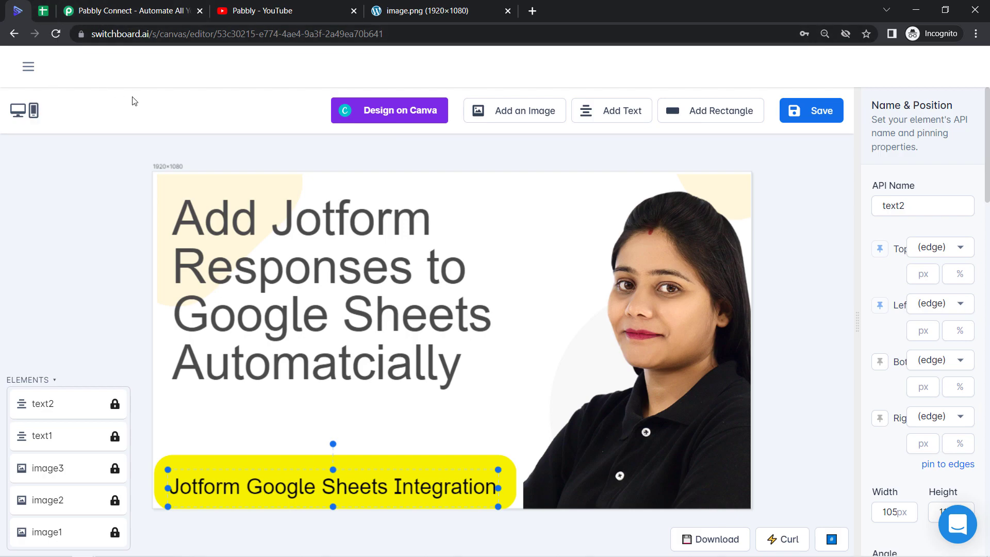
Switch to the Pabbly Connect website, sign in and open the Pabbly Connect dashboard
left_click(43, 11)
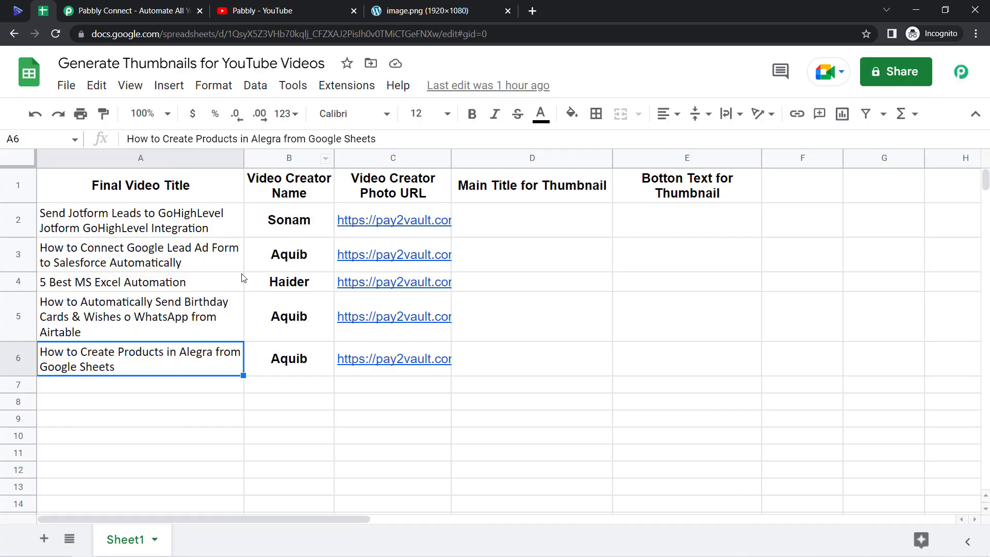
left_click(122, 13)
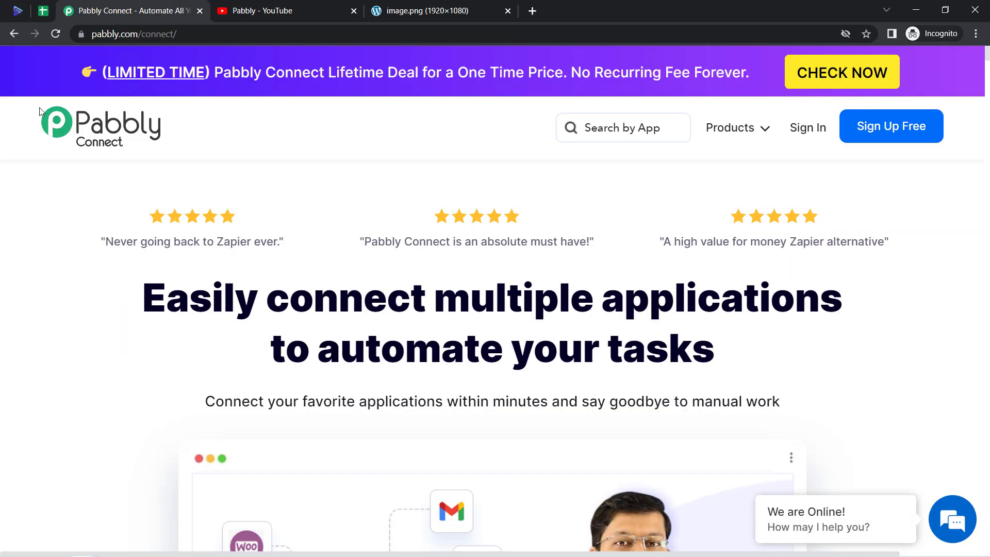
left_click_drag(105, 37, 227, 34)
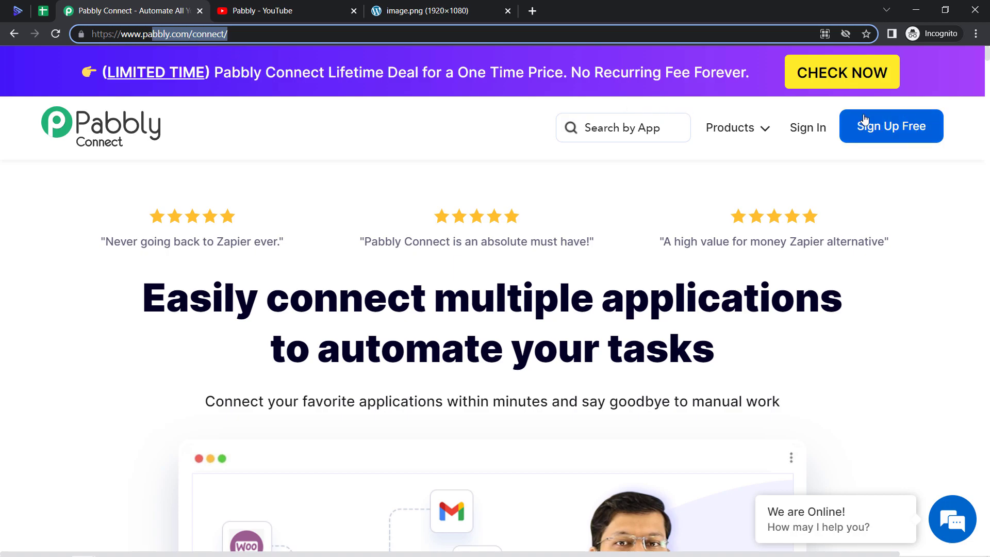
left_click(807, 130)
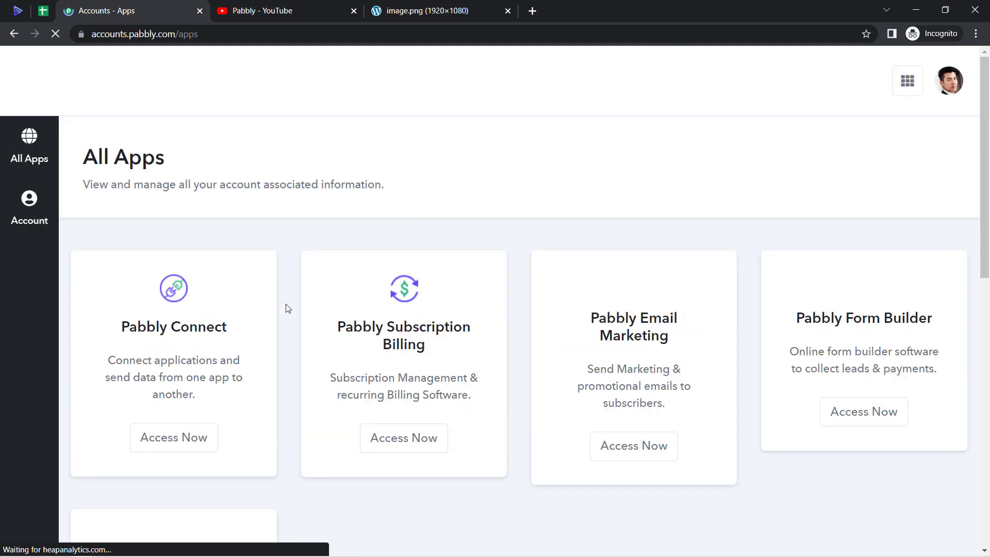
left_click(166, 439)
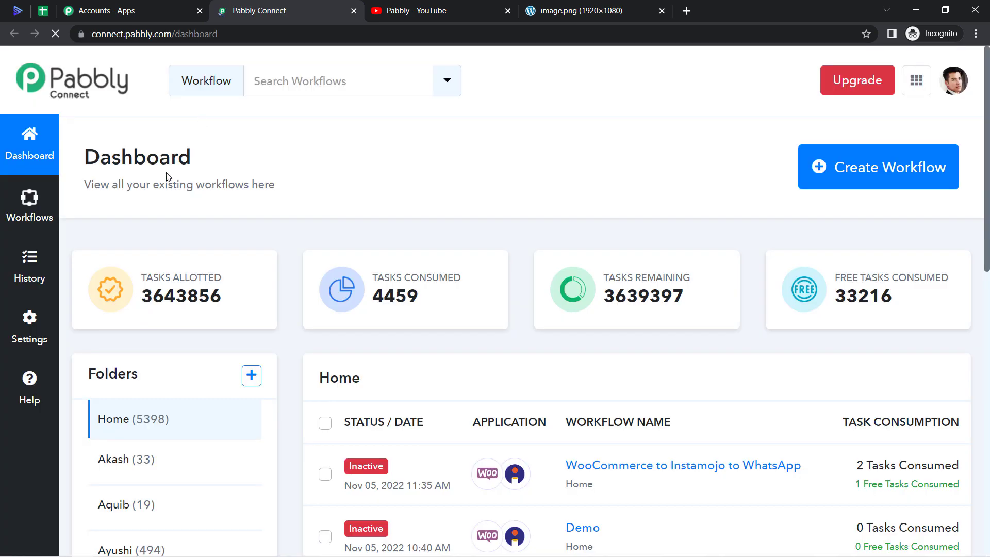
left_click_drag(120, 162, 176, 162)
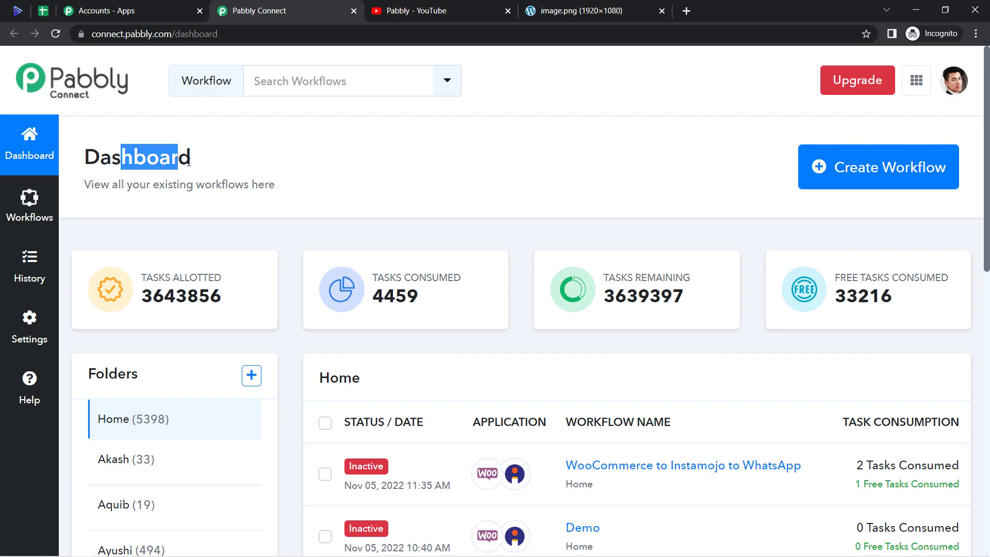
Create a workflow named "Generate Thumbnails for YouTube from Google Sheets Directly"
left_click(874, 173)
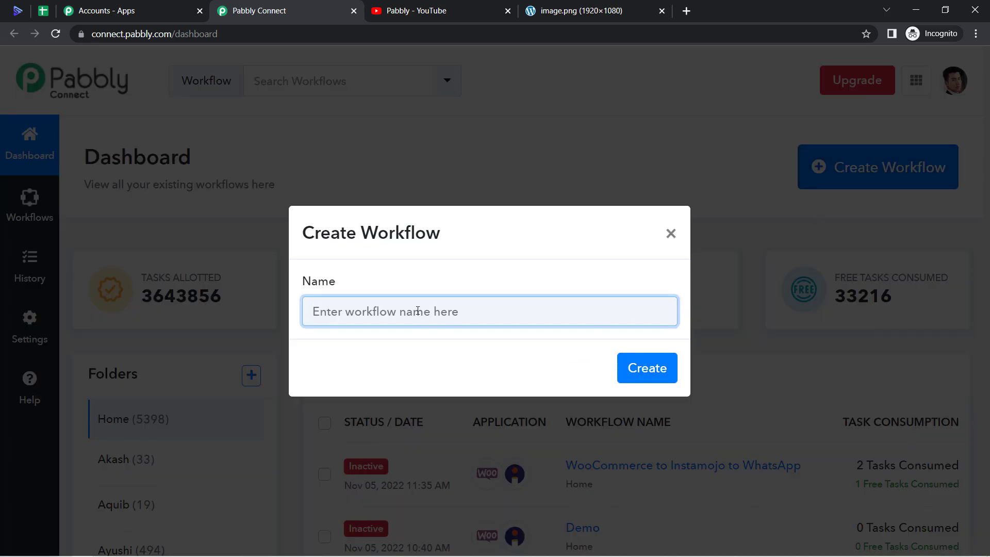
left_click_drag(341, 253, 435, 268)
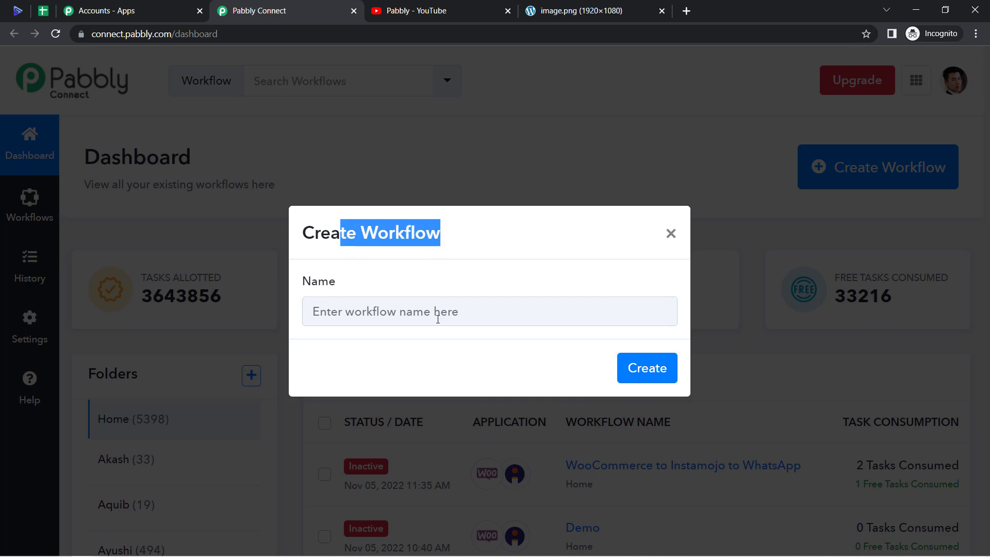
left_click(438, 318)
type("Generate Thumbnails for YouTube from Google Sheets Directly")
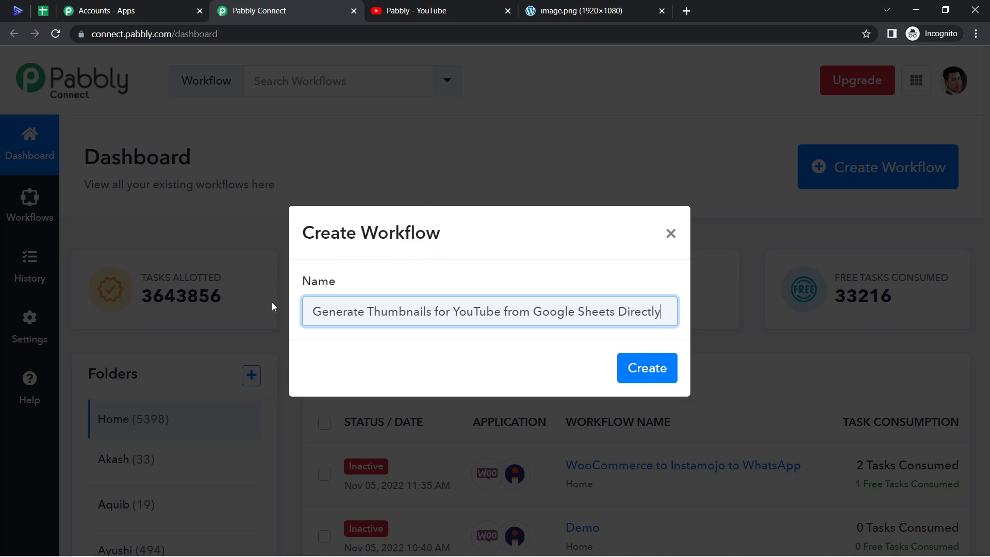
left_click_drag(353, 315, 629, 319)
right_click(632, 319)
left_click(639, 365)
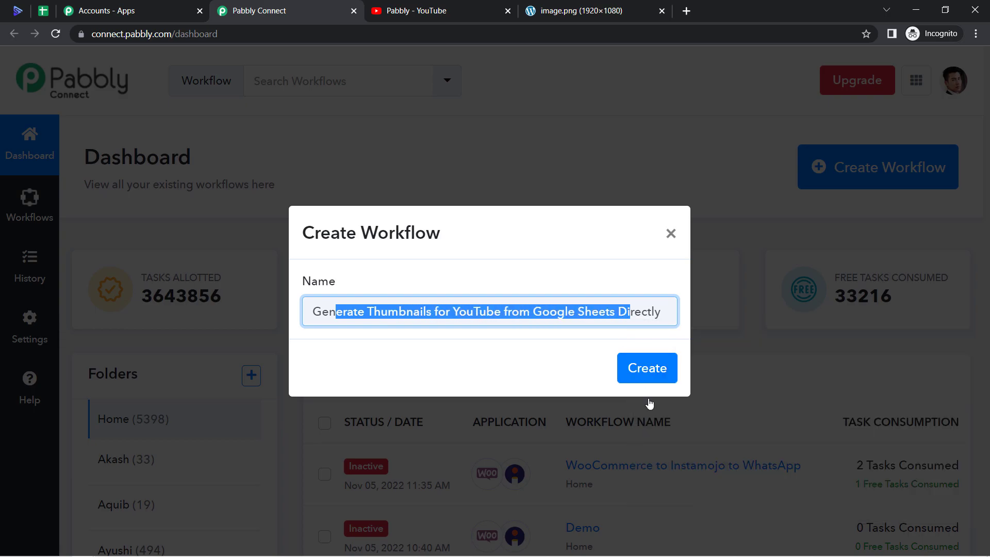
left_click(653, 374)
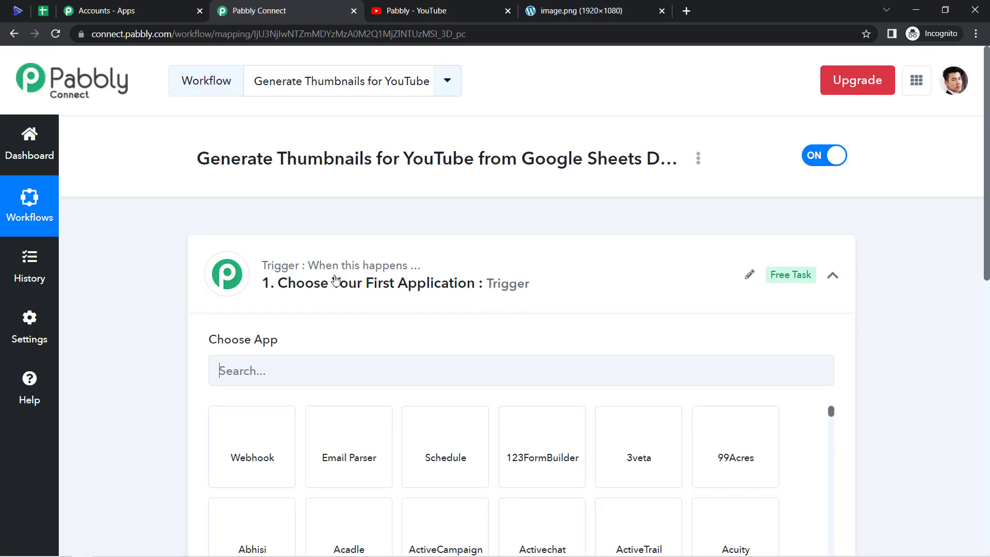
Search the trigger apps for "google sheet" and choose Google Sheets as the workflow's trigger application
left_click(336, 281)
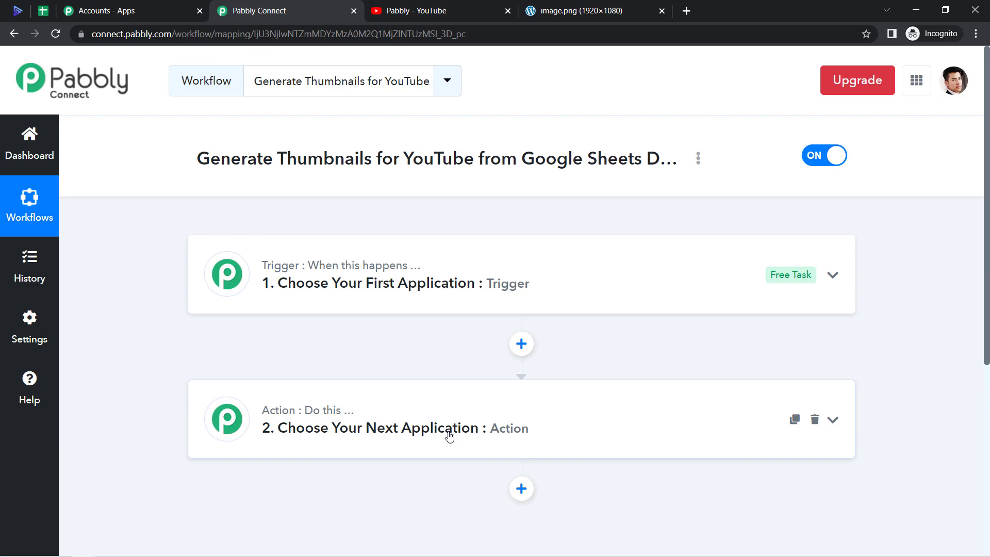
left_click(367, 295)
left_click(255, 372)
type("google sheet")
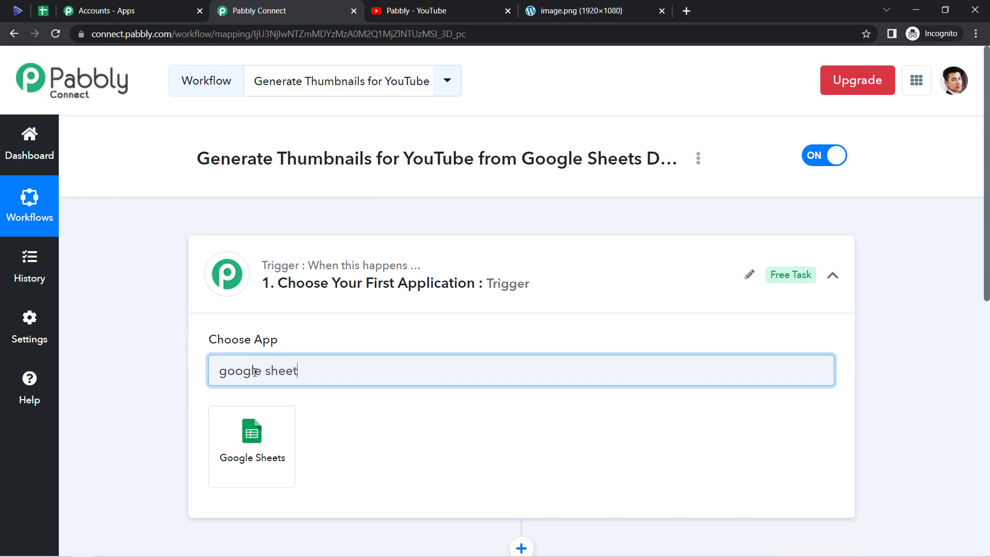
left_click(264, 435)
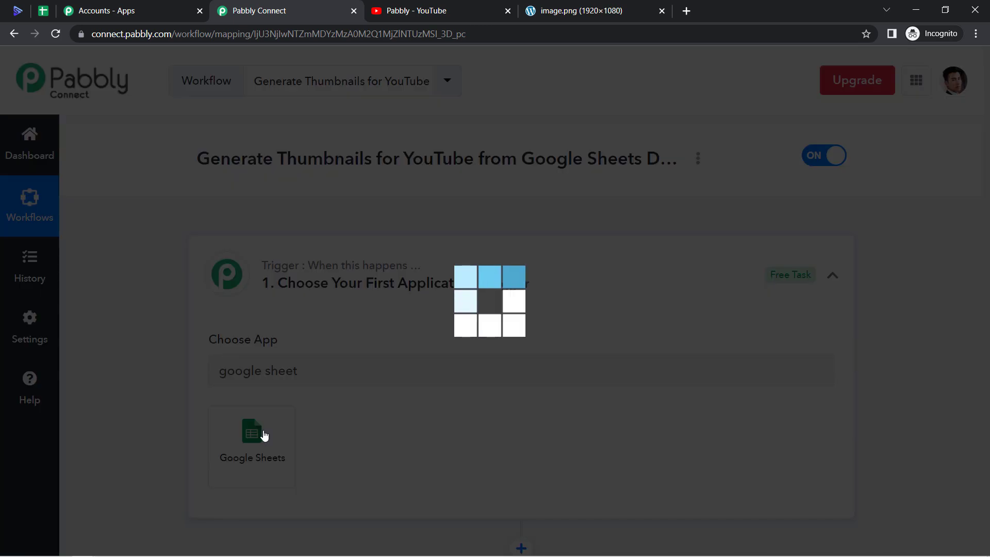
Set the Google Sheets trigger event to "New or Updated Spreadsheet Row"
left_click_drag(986, 181, 987, 243)
left_click(260, 317)
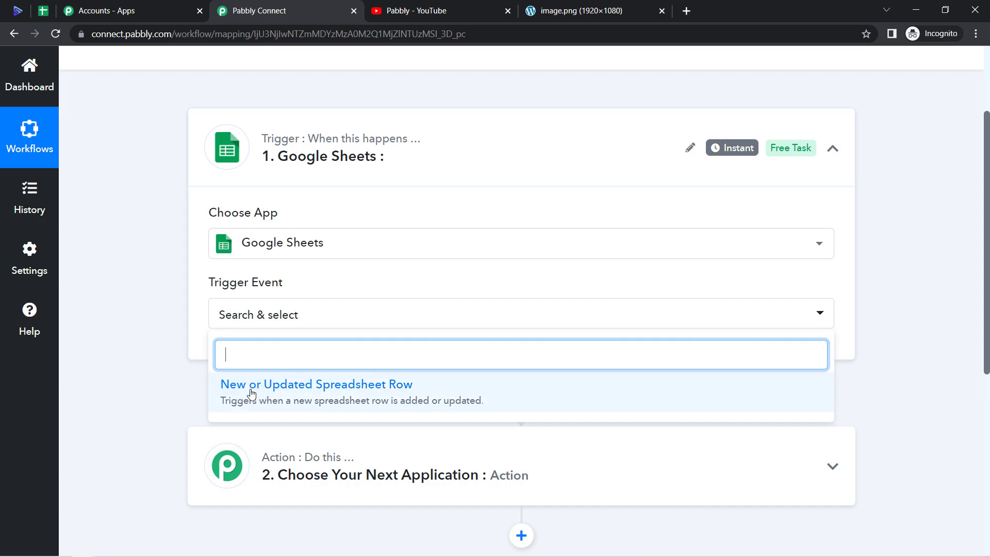
left_click(299, 391)
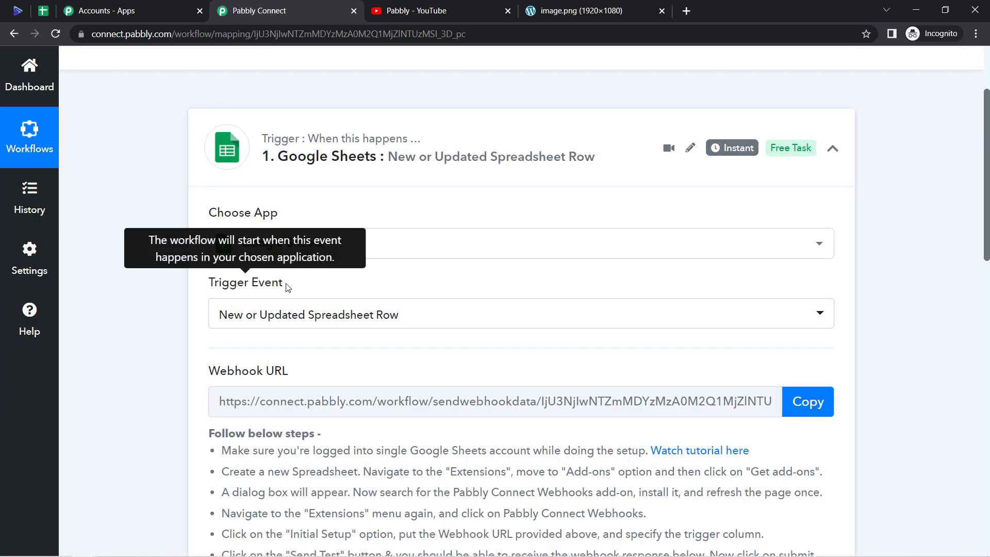
Read the webhook setup instructions for the Google Sheets trigger and copy the webhook URL
scroll(987, 185, "down", 3)
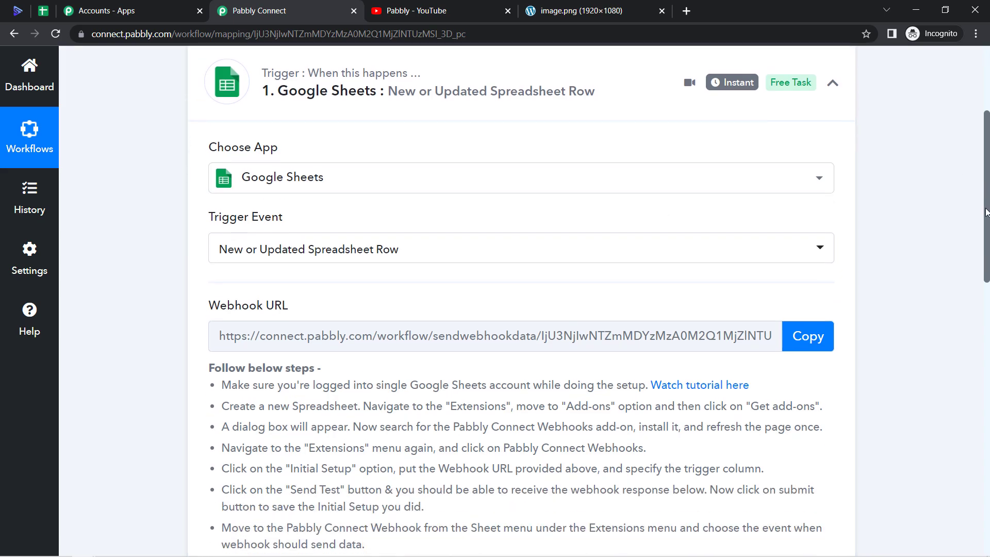
left_click_drag(231, 206, 298, 206)
left_click_drag(222, 264, 428, 484)
left_click(311, 195)
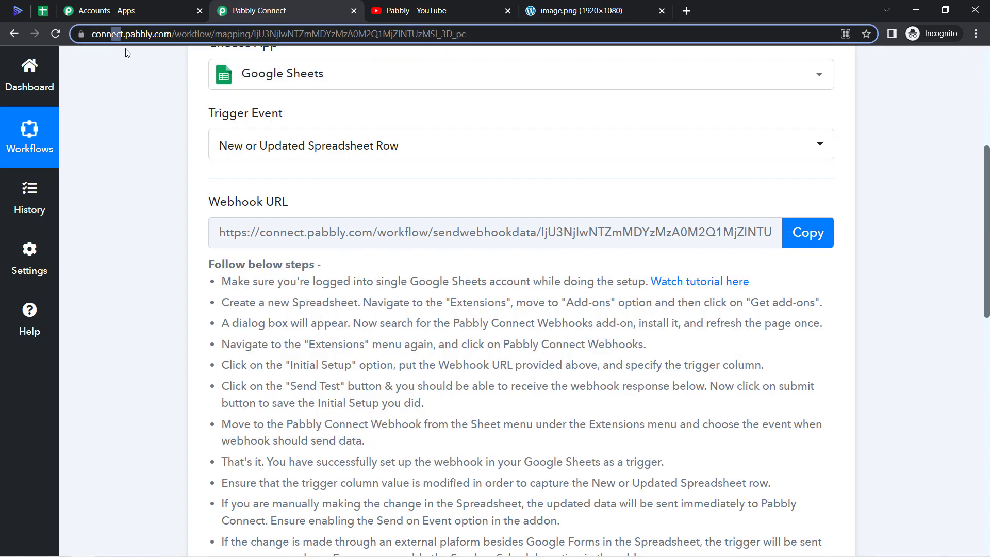
left_click(45, 10)
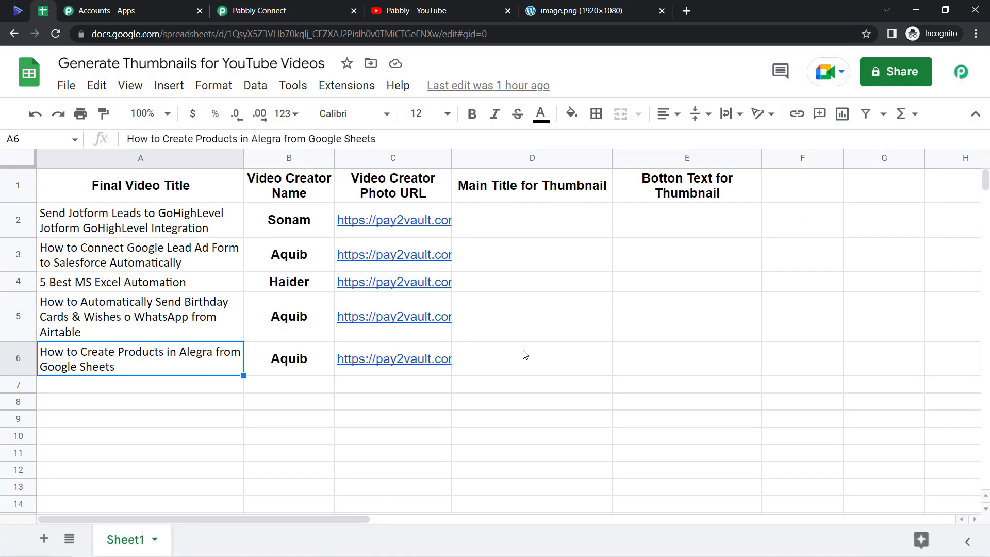
left_click(287, 10)
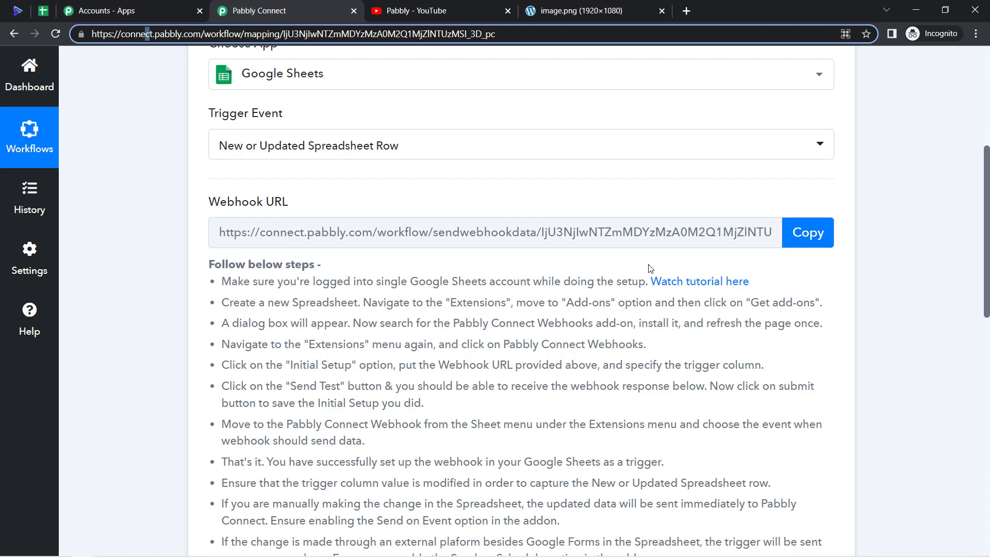
left_click_drag(989, 211, 974, 268)
scroll(954, 211, "up", 4)
scroll(954, 218, "down", 2)
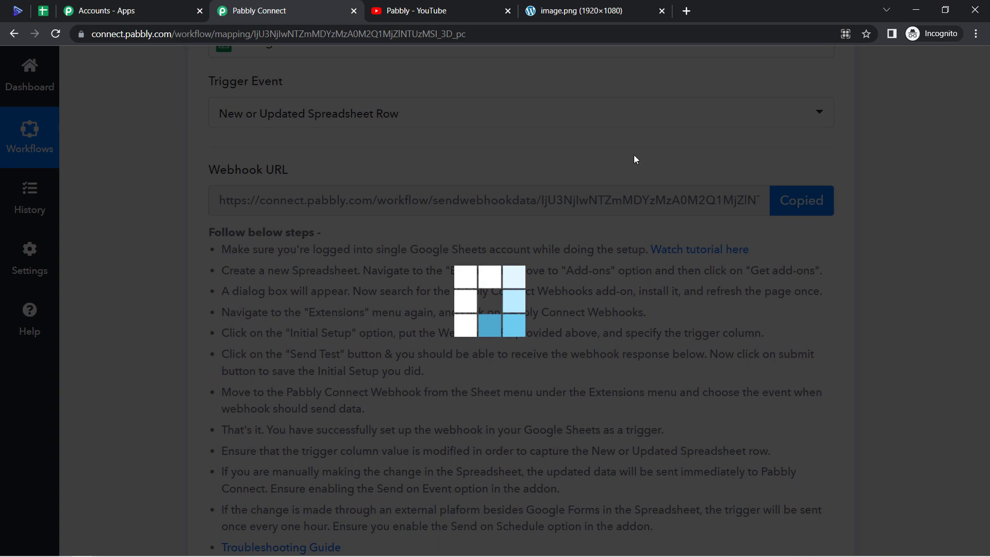
Look up the Pabbly Connect Webhooks add-on in the Google Workspace Marketplace from the video spreadsheet, and close the marketplace
left_click(43, 10)
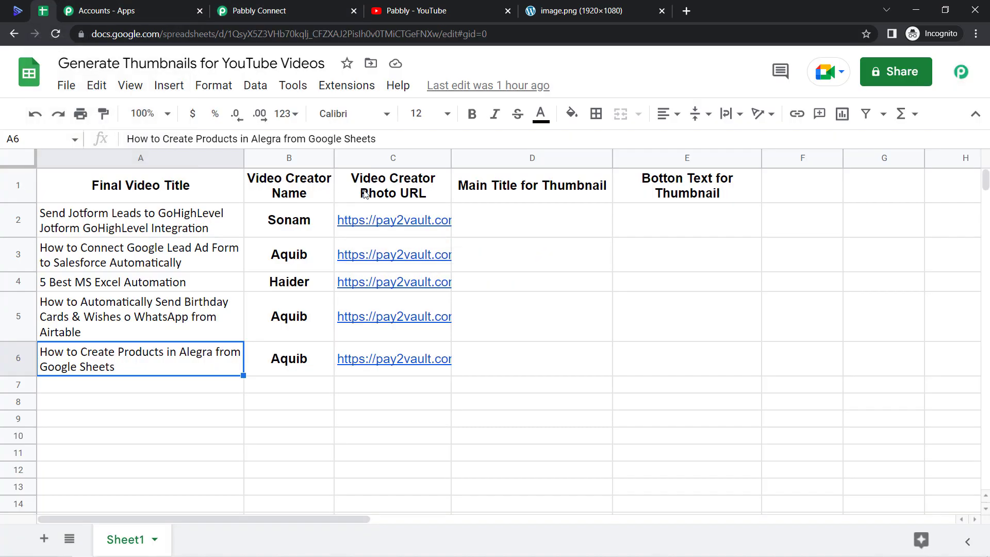
left_click(289, 255)
left_click(360, 91)
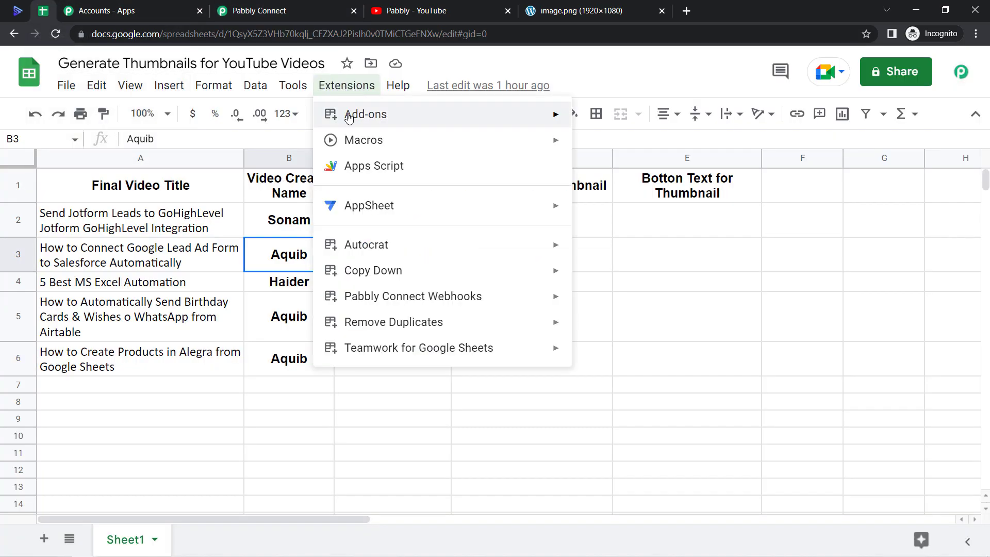
mouse_move(347, 114)
left_click(614, 128)
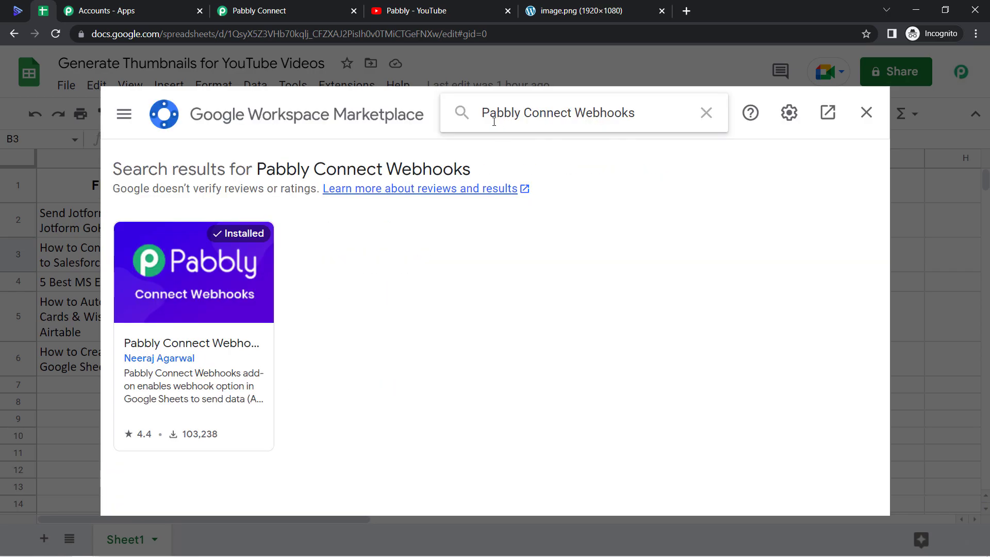
triple_click(521, 113)
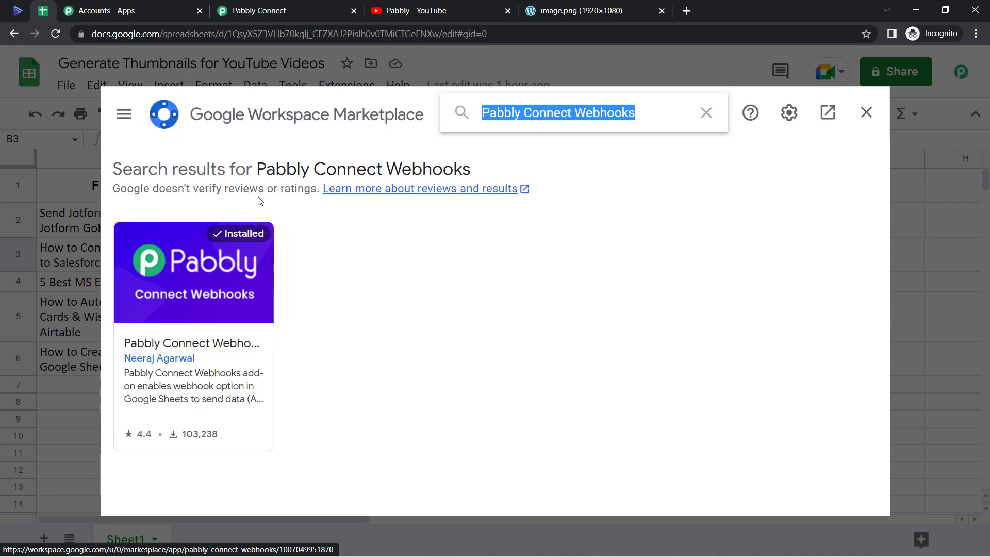
left_click(867, 114)
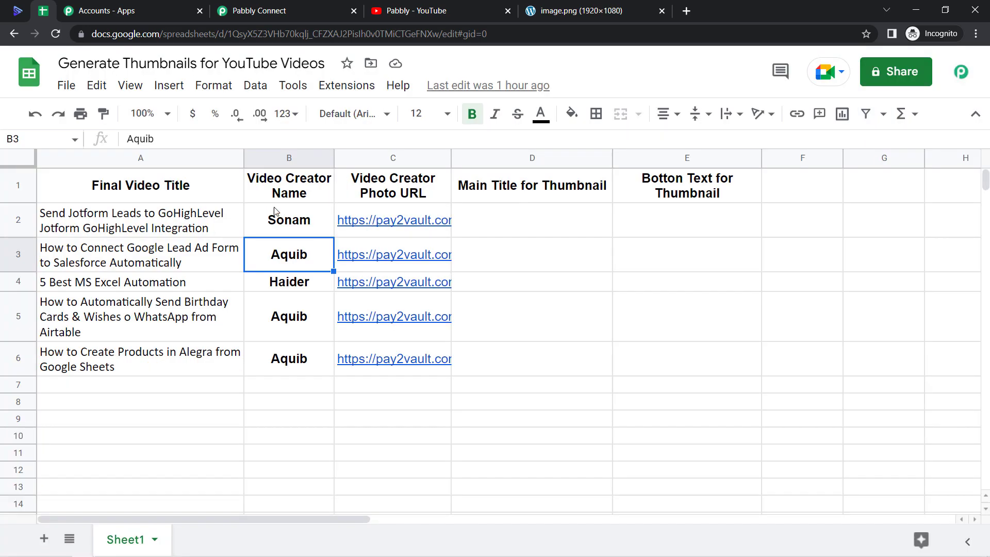
Open the Pabbly Connect Webhooks initial setup for Sheet1 and paste the workflow's webhook URL into it
left_click(332, 87)
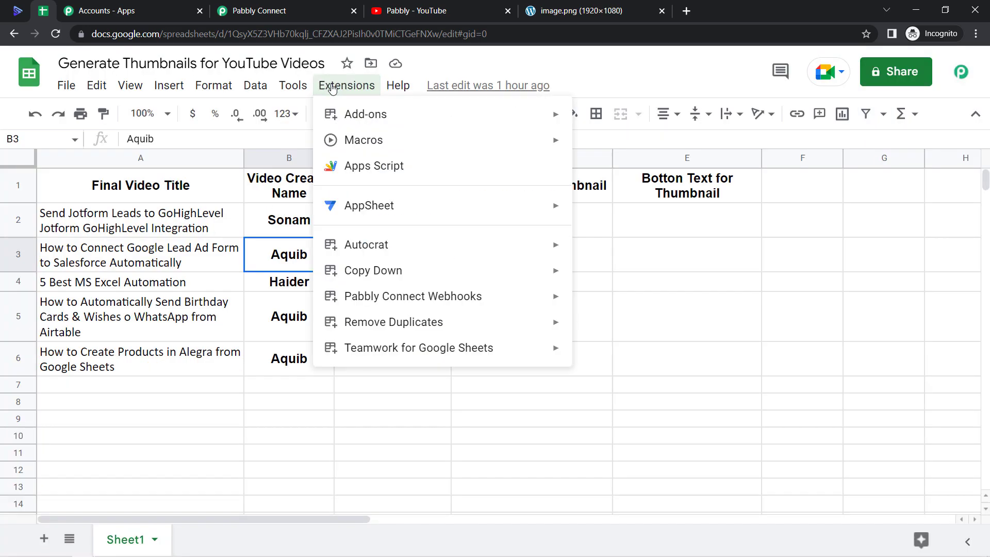
mouse_move(376, 295)
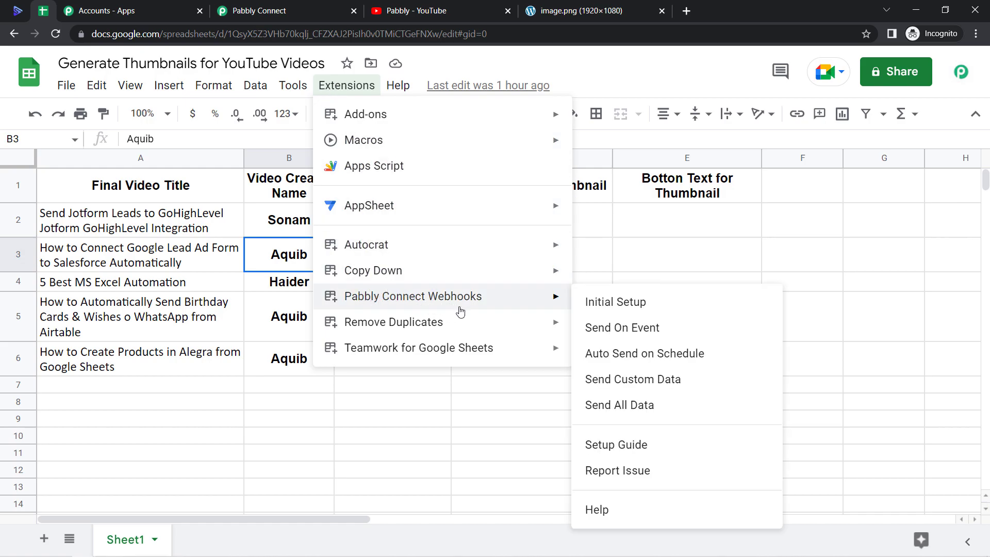
left_click(616, 304)
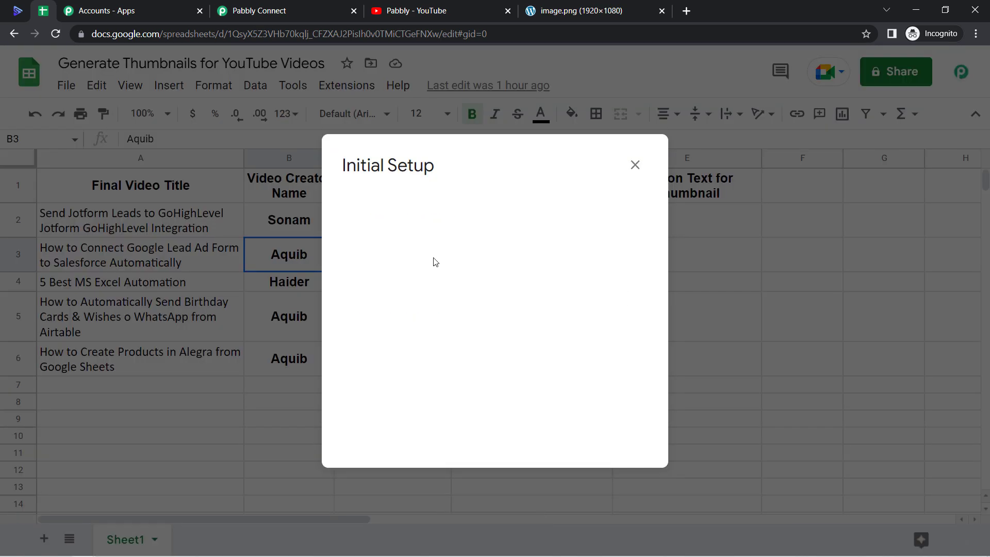
left_click(297, 9)
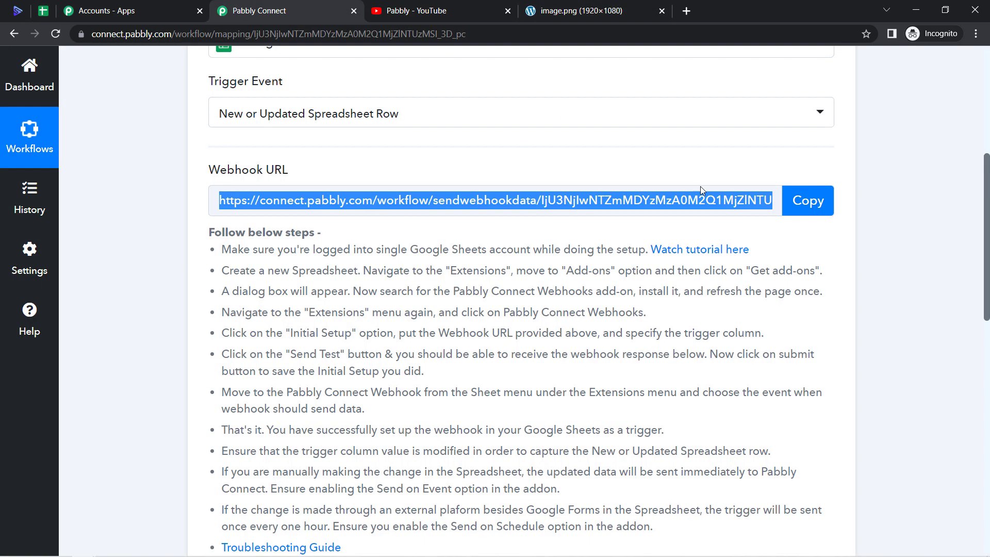
left_click(802, 200)
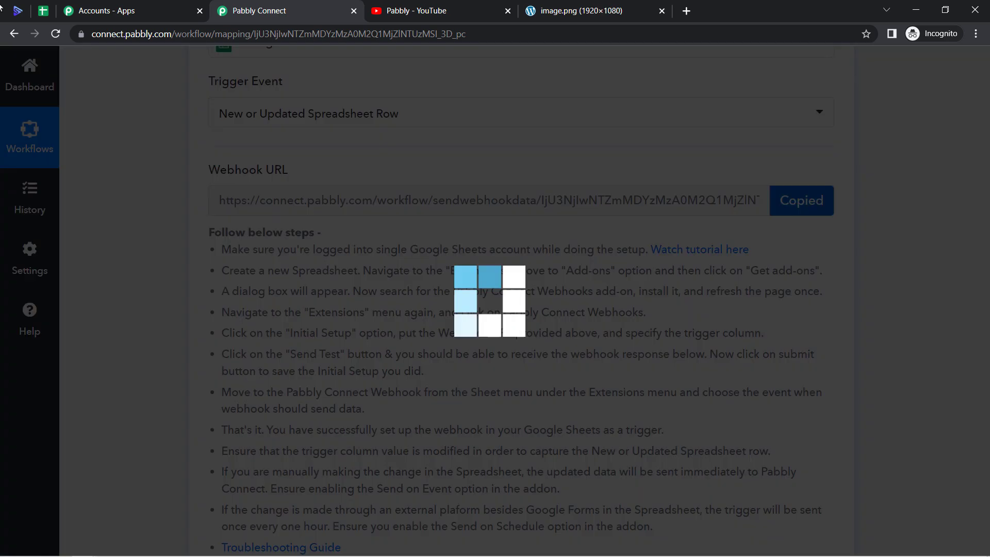
left_click(44, 11)
key("ctrl+v")
double_click(435, 283)
key("ctrl+a")
key("BackSpace")
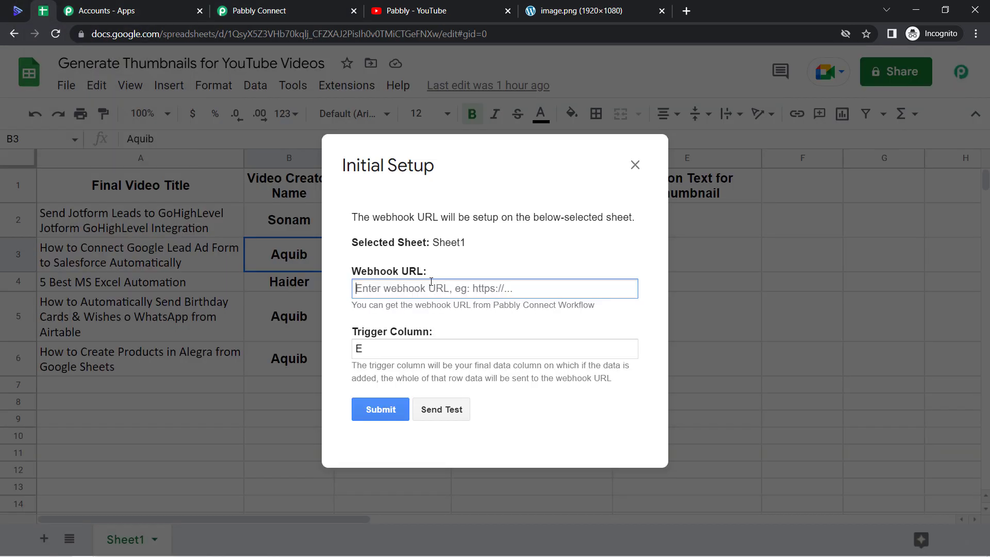
key("ctrl+v")
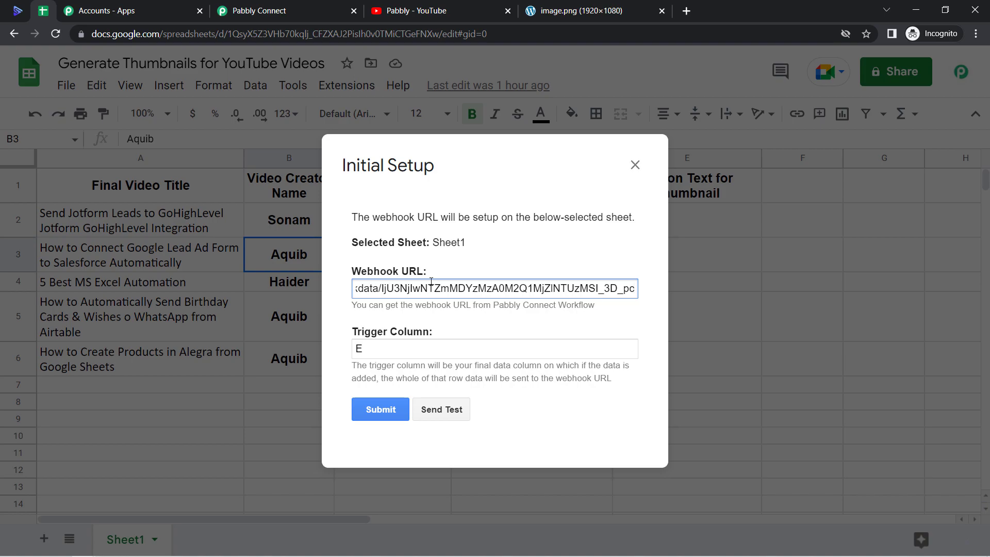
Set the webhook's trigger column to E, try to send a test, and close the initial setup
left_click_drag(362, 333, 574, 379)
left_click(418, 384)
left_click(573, 379)
left_click_drag(417, 172, 840, 226)
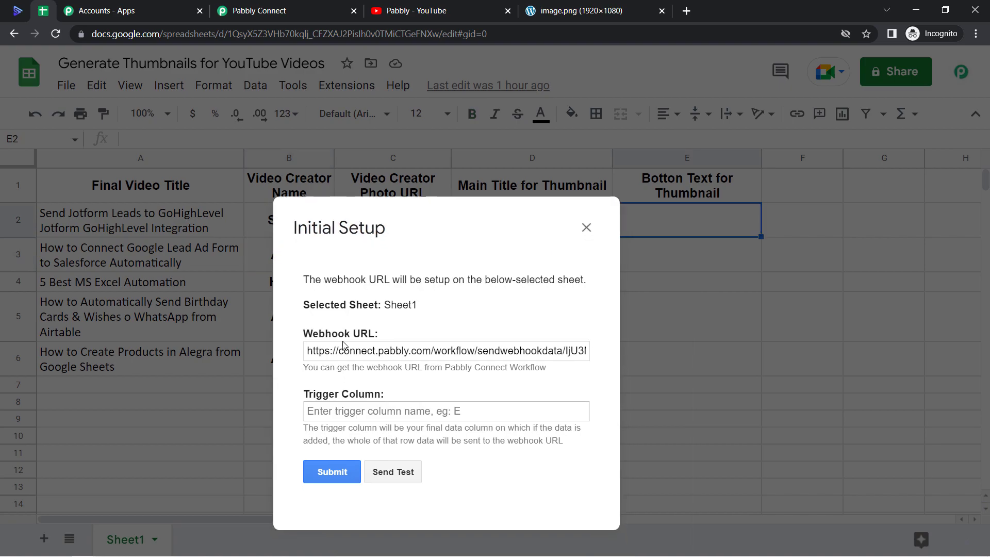
left_click(319, 415)
type("E")
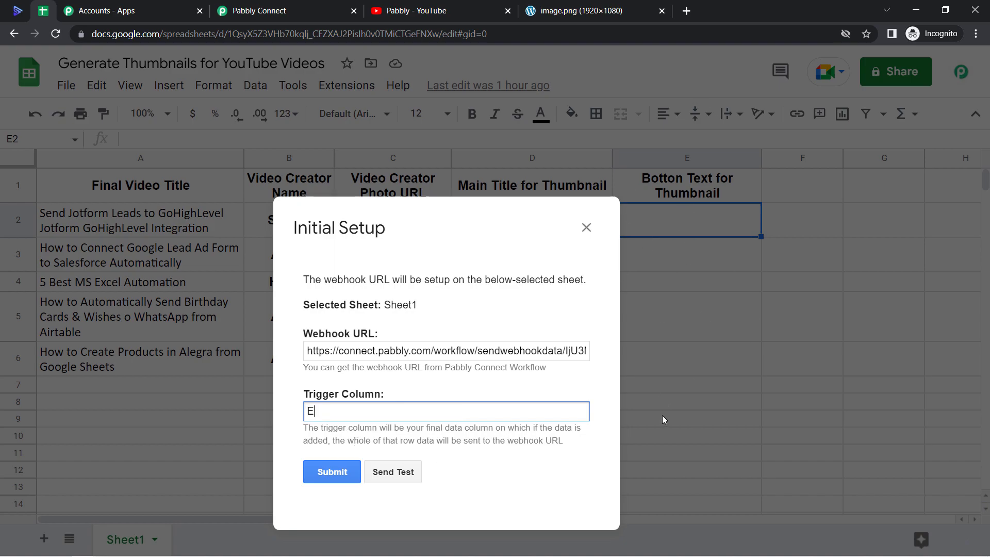
left_click(389, 472)
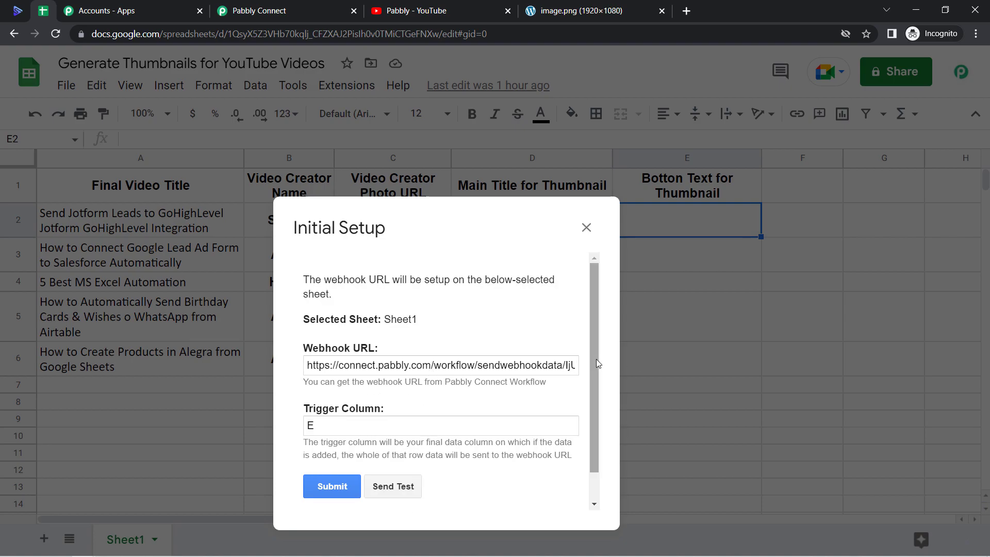
scroll(596, 359, "down", 1)
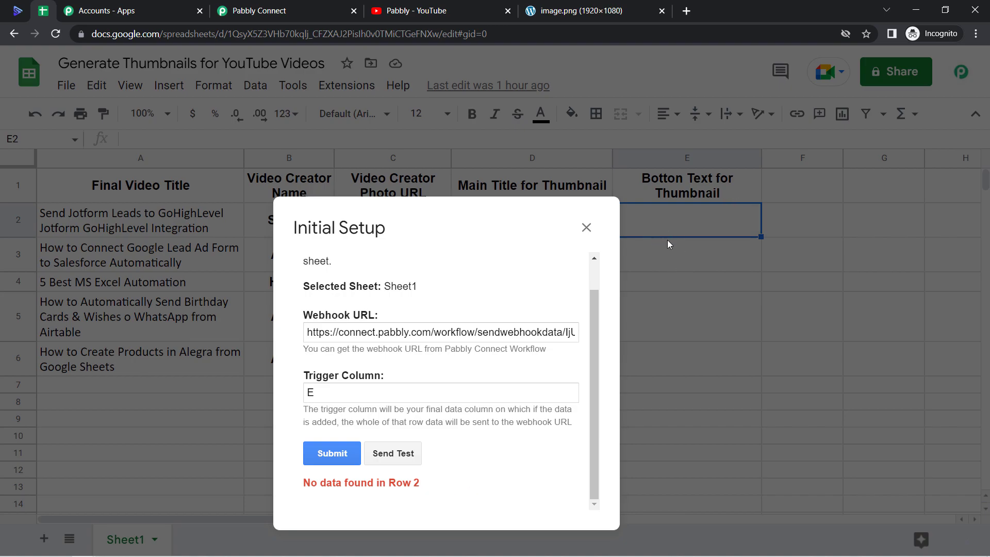
left_click(586, 228)
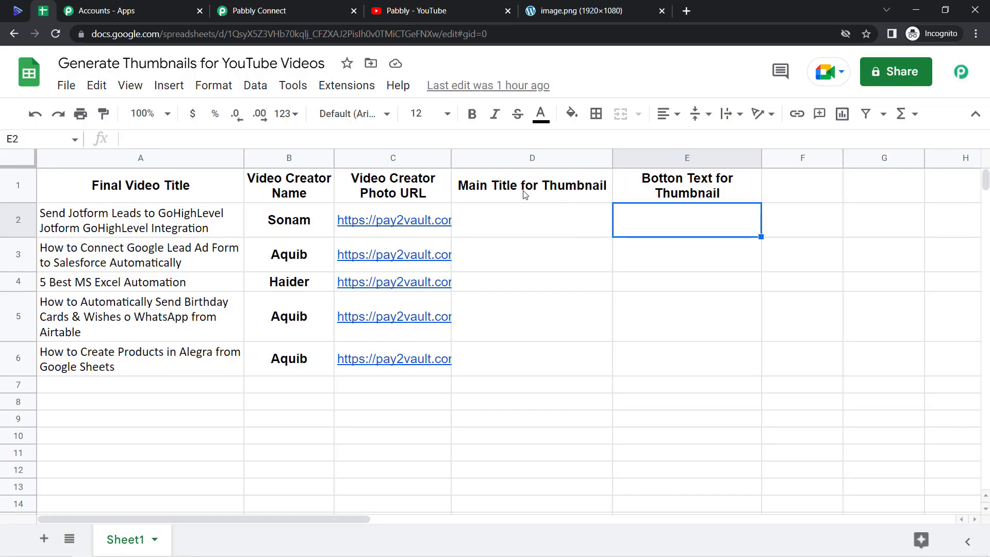
Copy "Send Jotform Leads to GoHighLevel" from the final video title in A2 into D2 as the main thumbnail title
left_click_drag(484, 232, 691, 228)
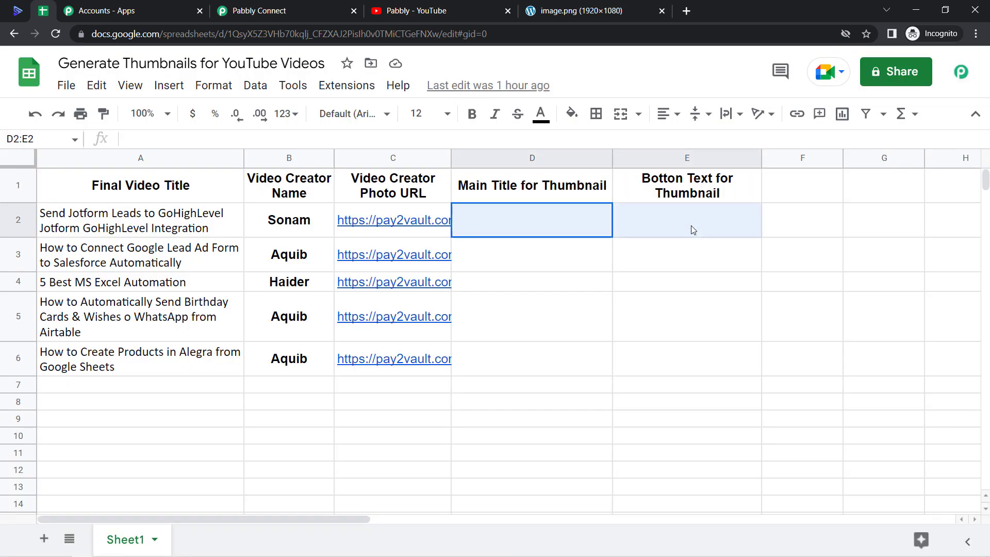
double_click(532, 193)
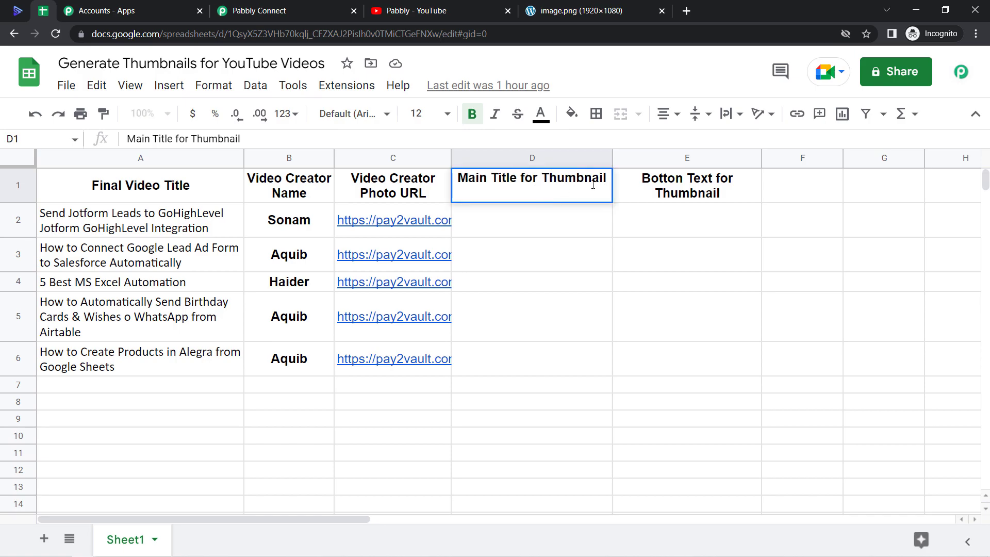
left_click(547, 217)
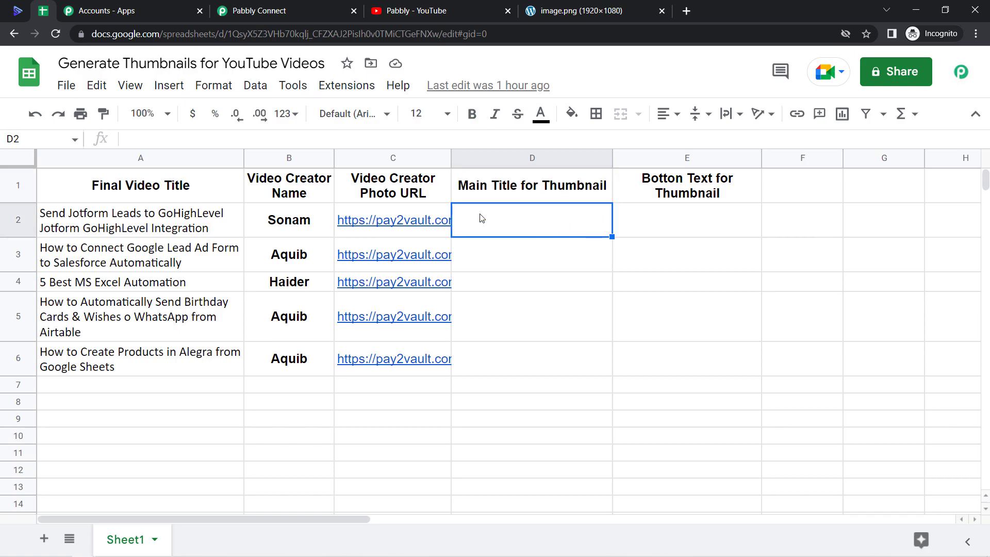
left_click(582, 11)
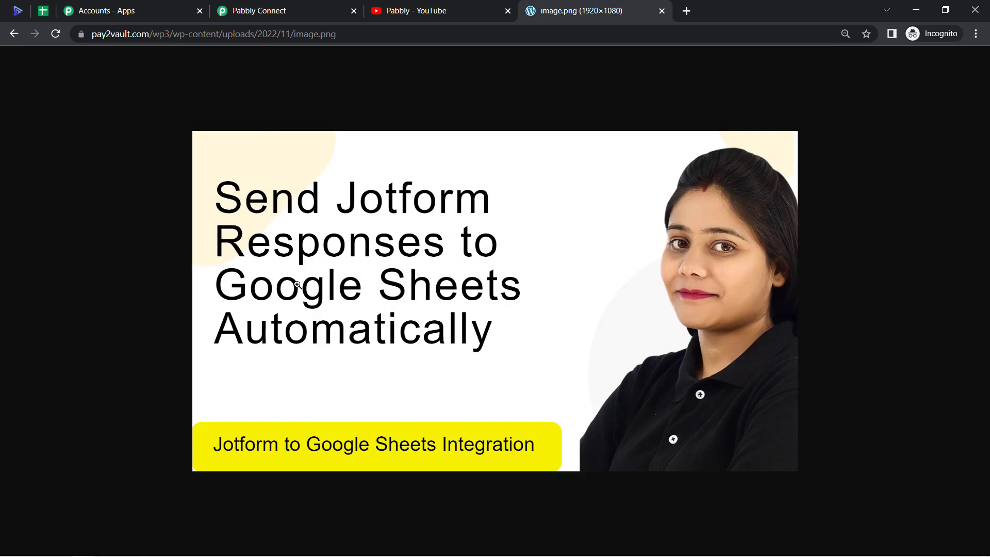
left_click(43, 10)
left_click(87, 232)
double_click(87, 232)
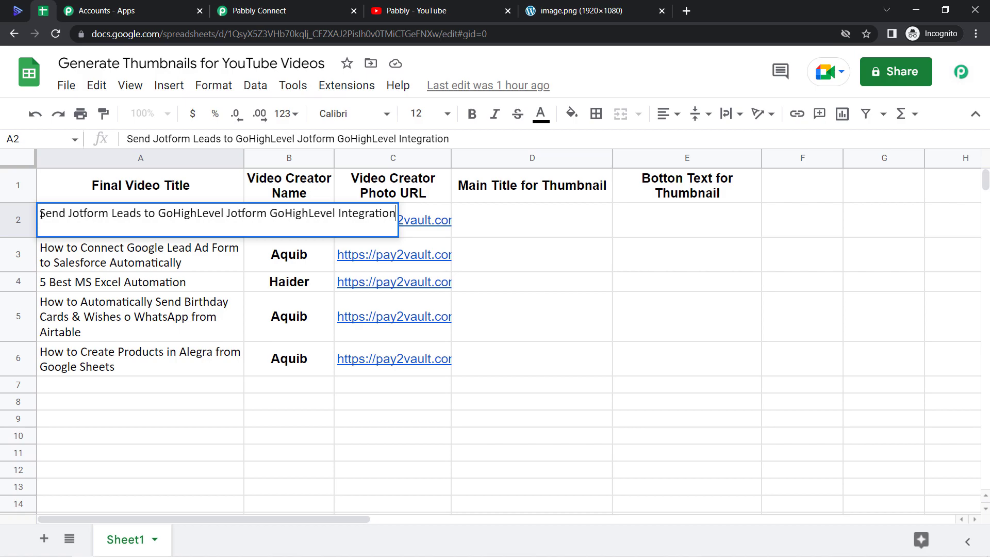
left_click_drag(47, 214, 228, 218)
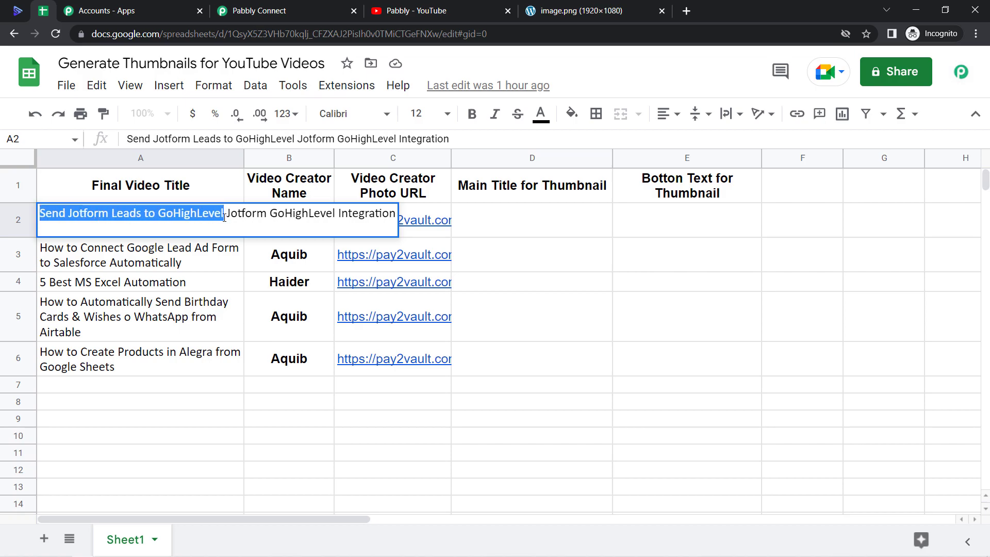
double_click(550, 221)
key("ctrl+v")
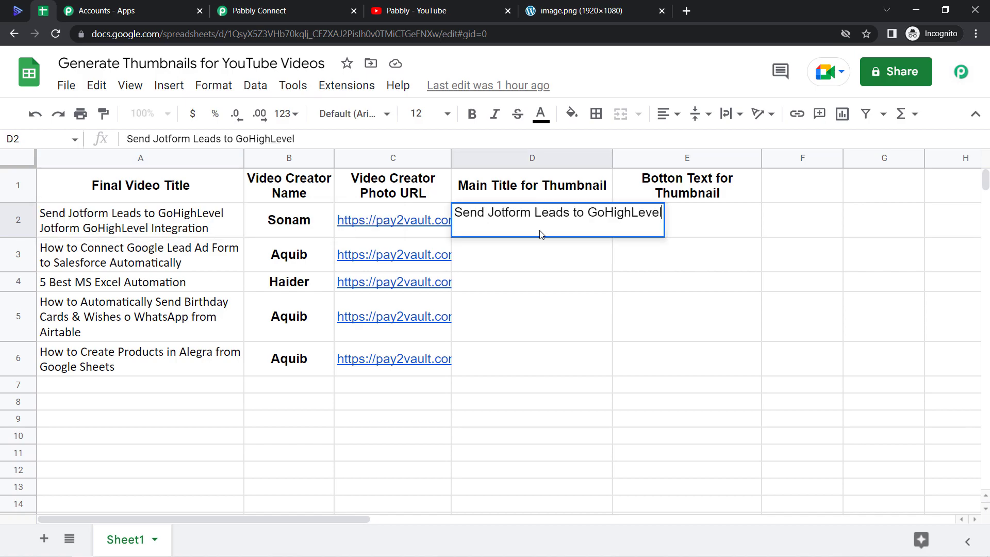
key("Return")
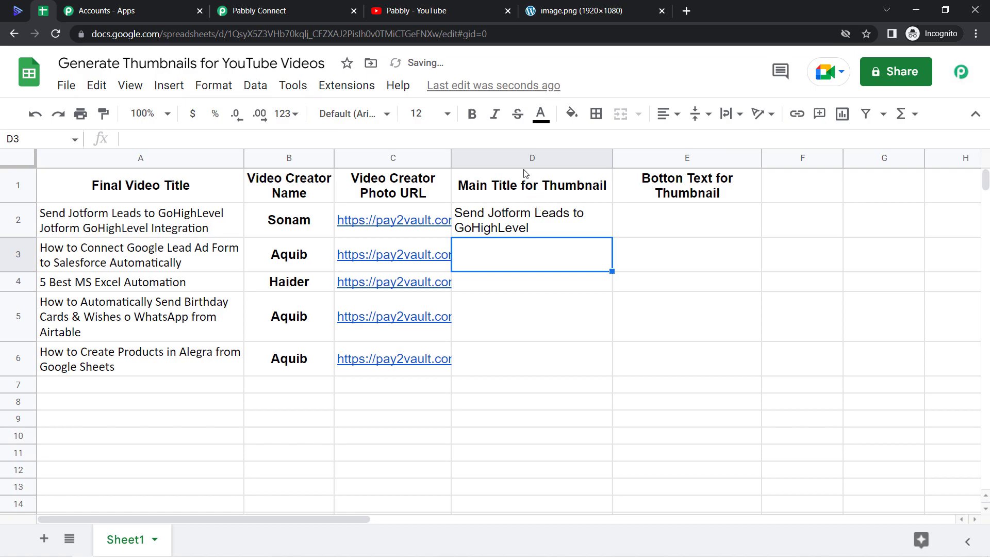
Check the sample thumbnail image, and copy "Jotform GoHighLevel Integration" from the final video title in A2 into E2 as the bottom text
left_click(668, 195)
left_click(579, 5)
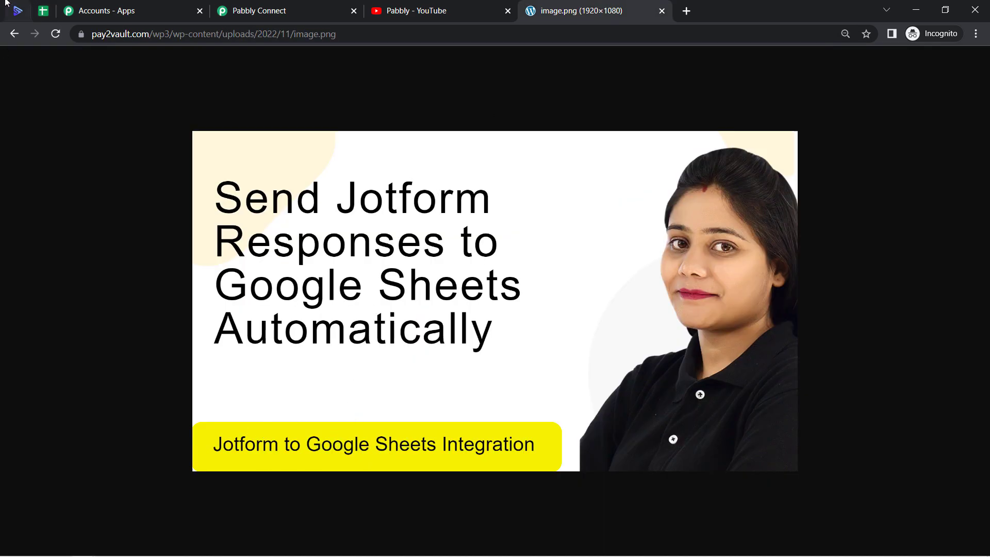
left_click(41, 12)
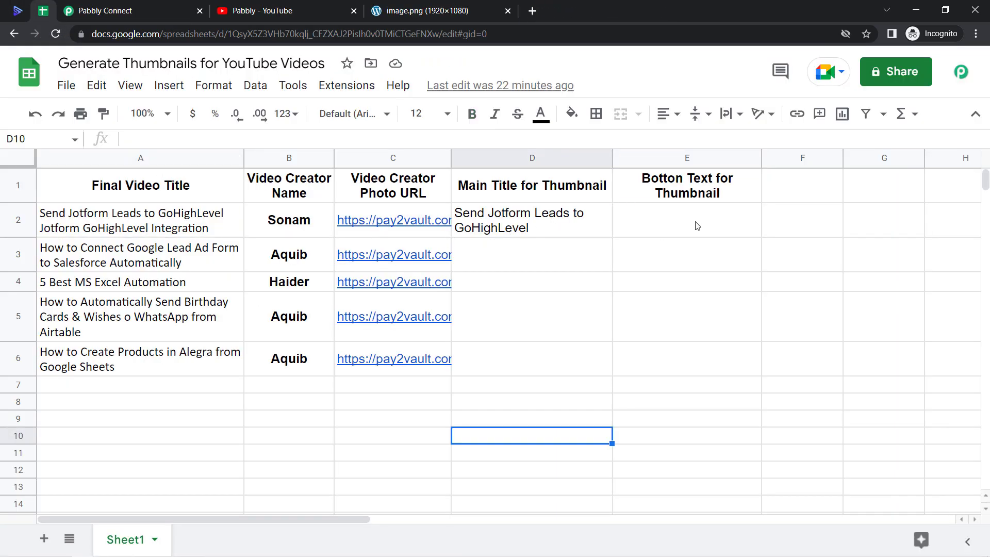
left_click(196, 221)
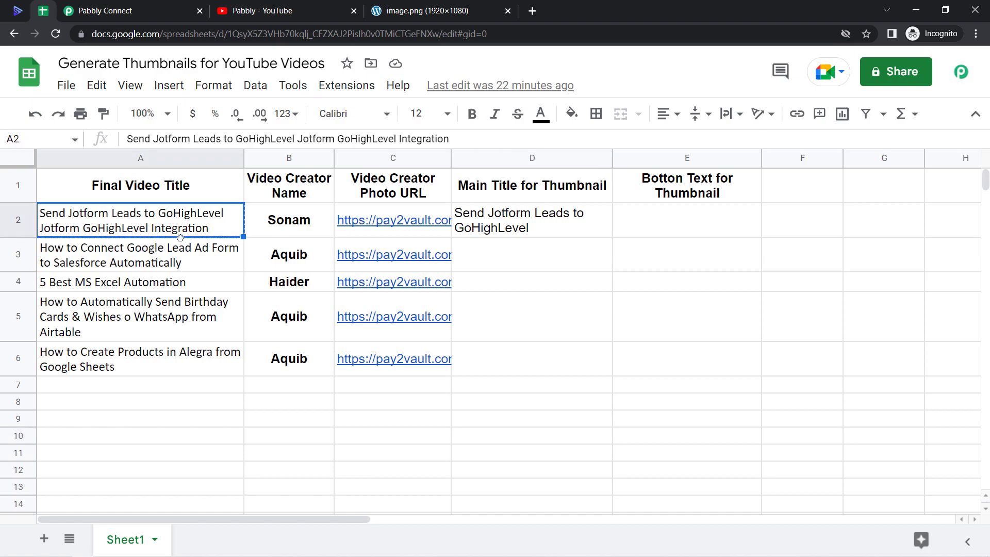
double_click(277, 216)
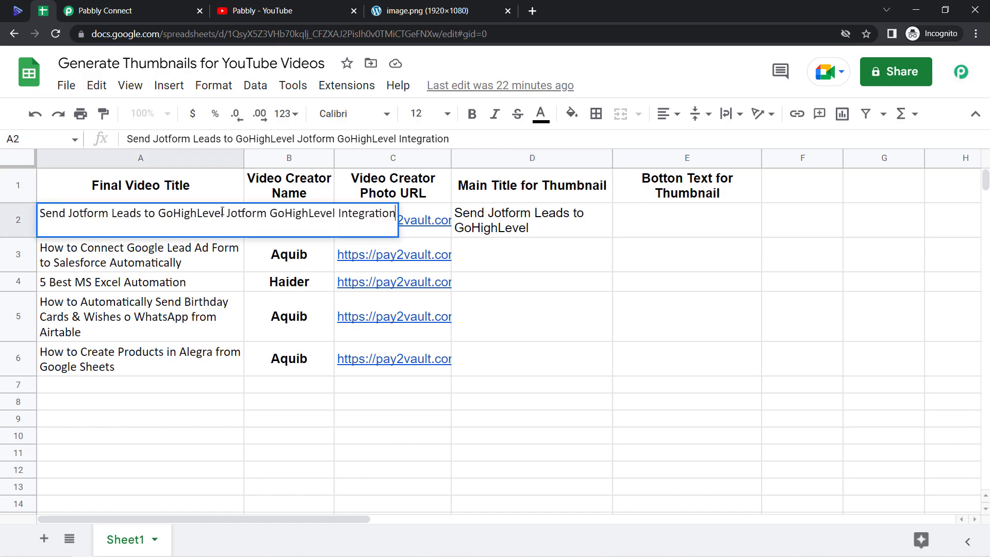
left_click_drag(228, 211, 407, 214)
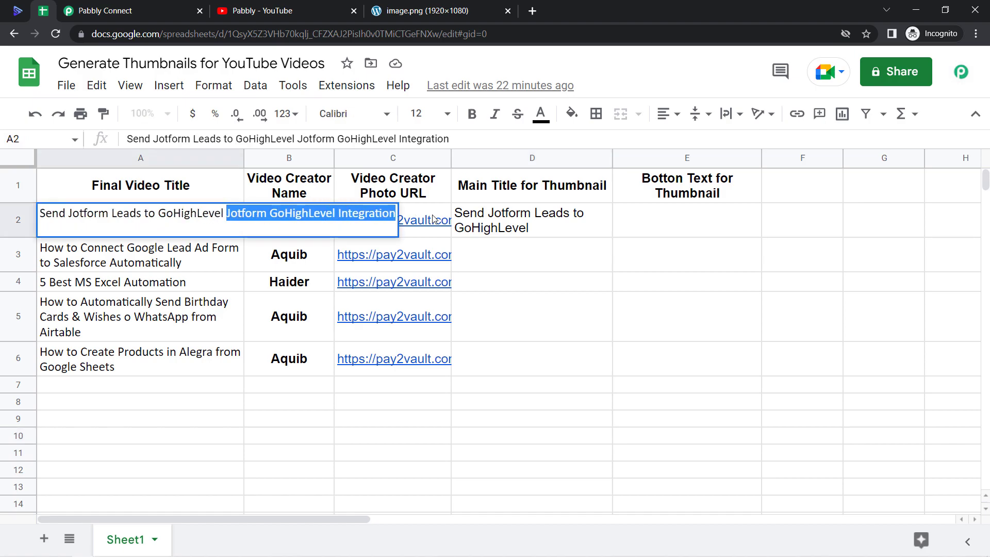
left_click(676, 227)
double_click(676, 227)
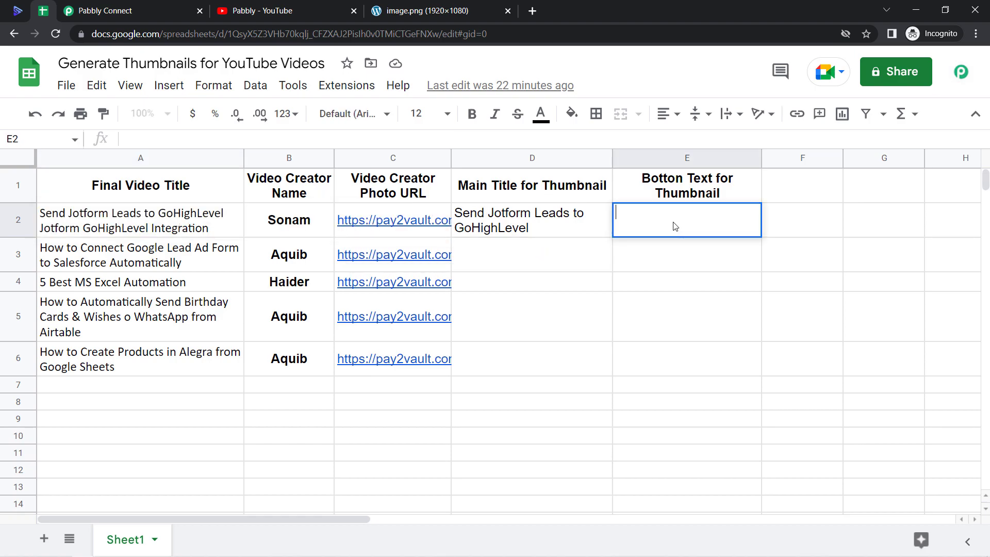
key("ctrl+v")
left_click(632, 286)
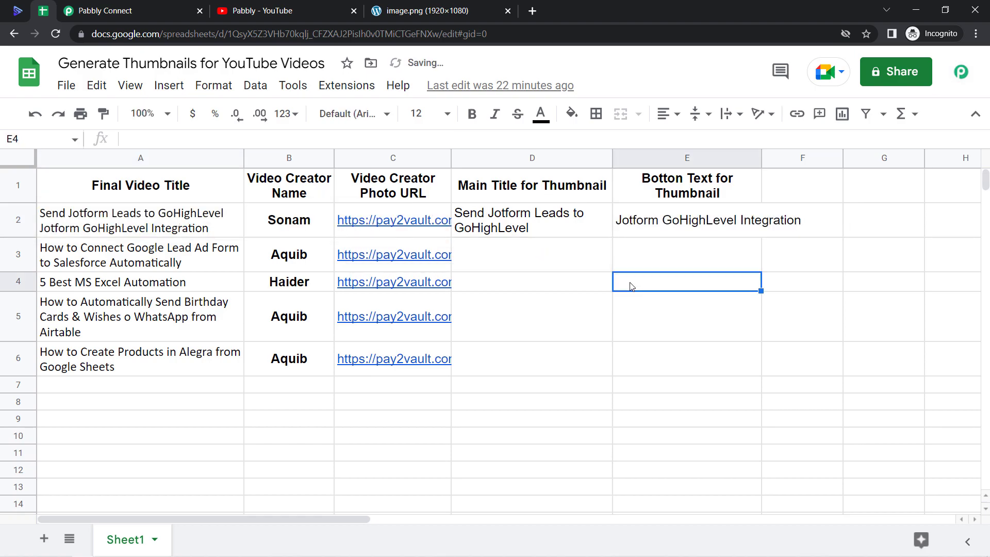
Widen column E of the video spreadsheet so the bottom text heading fits on one line
left_click(520, 310)
left_click(487, 247)
left_click_drag(762, 158, 874, 145)
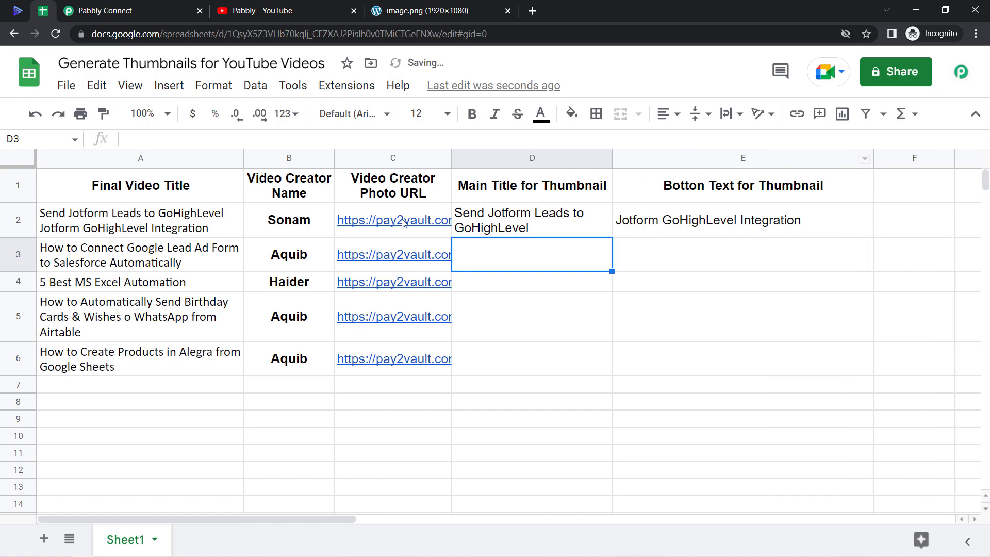
View the creator photo linked in C2, return to the sheet, and check the main title and bottom text in row 2
left_click(429, 219)
left_click(404, 255)
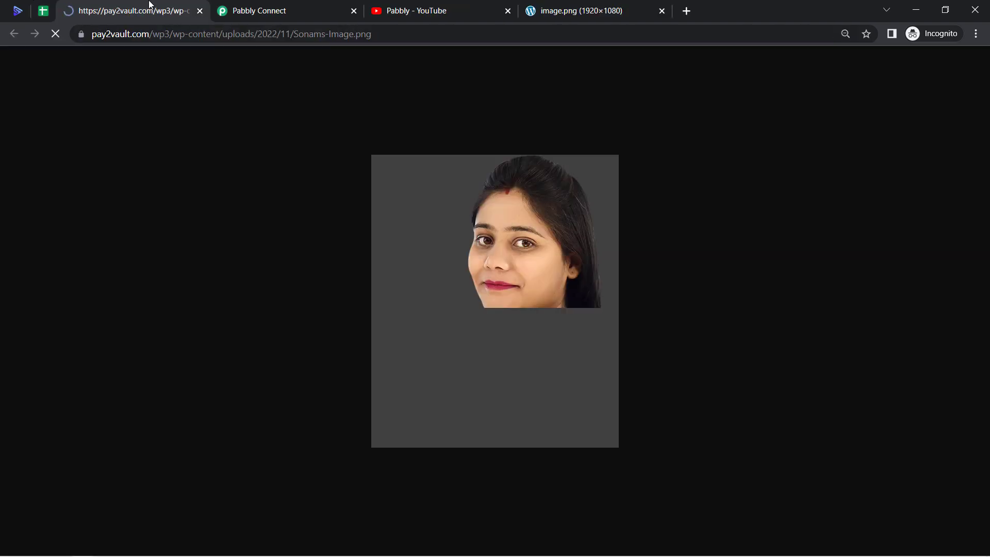
left_click(43, 10)
left_click(525, 225)
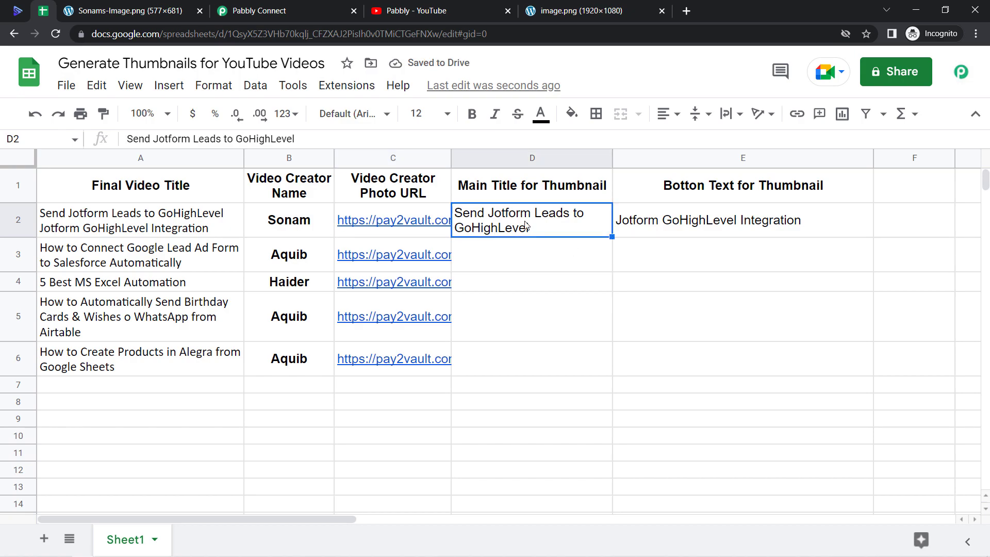
left_click(668, 229)
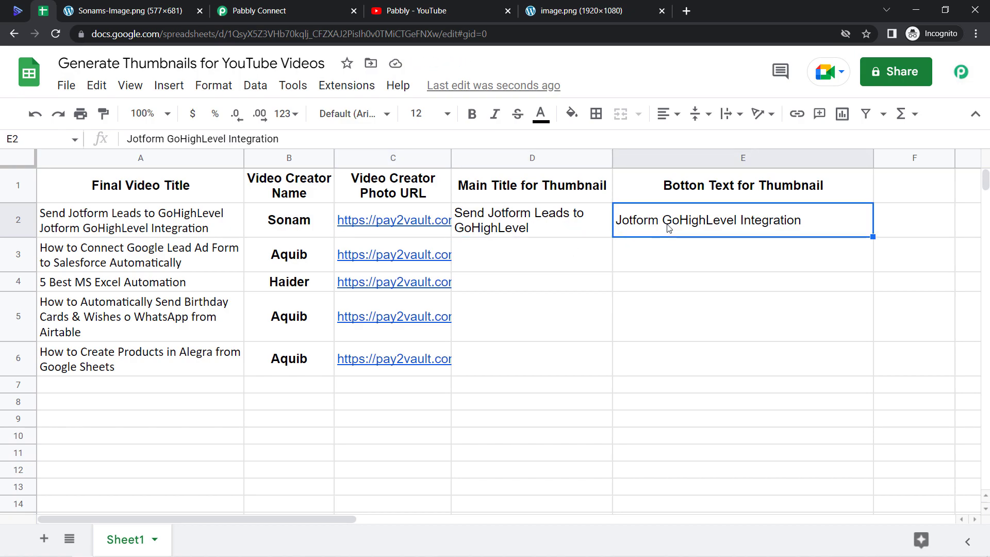
left_click(604, 310)
Open the initial setup of Pabbly Connect Webhooks for the spreadsheet and send a test to the webhook
left_click(335, 88)
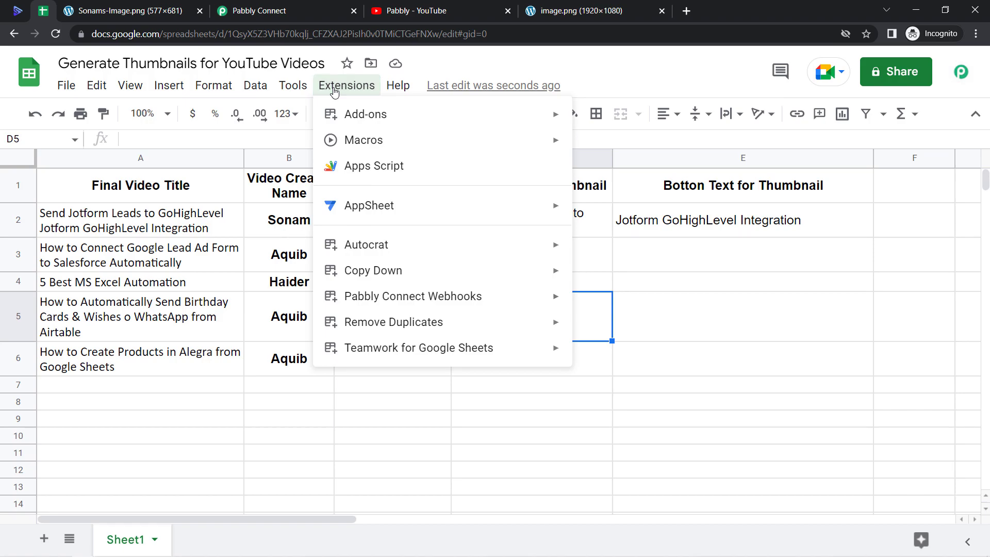
mouse_move(382, 297)
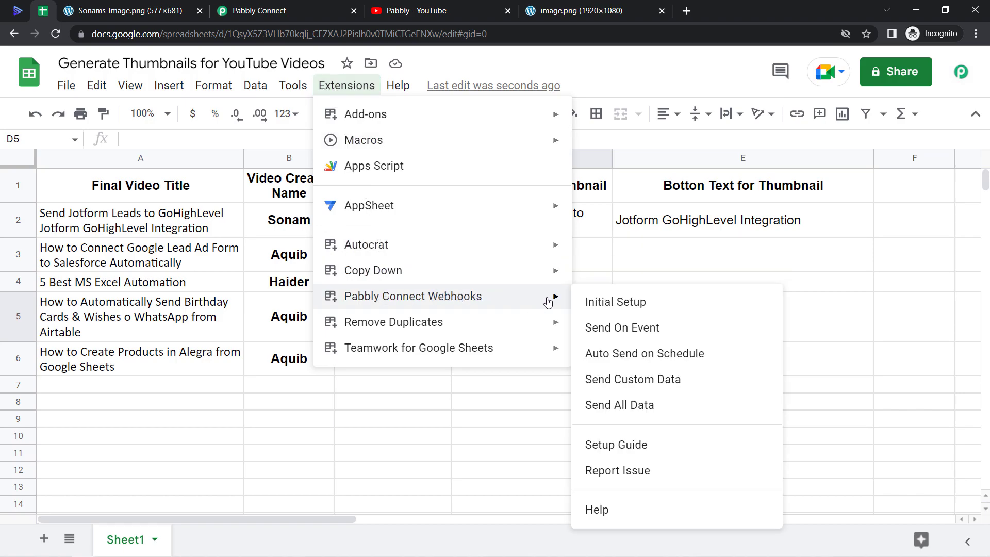
left_click(598, 302)
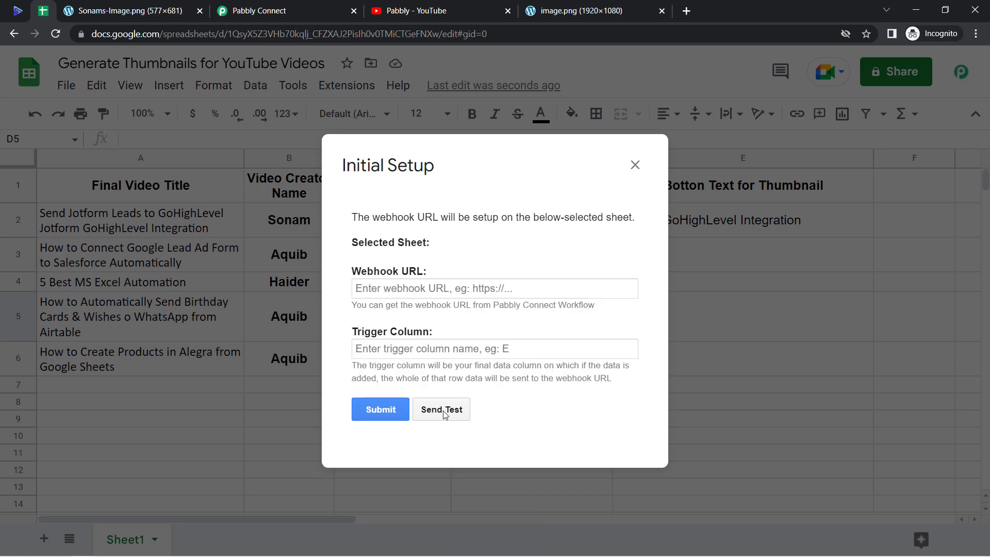
left_click(444, 412)
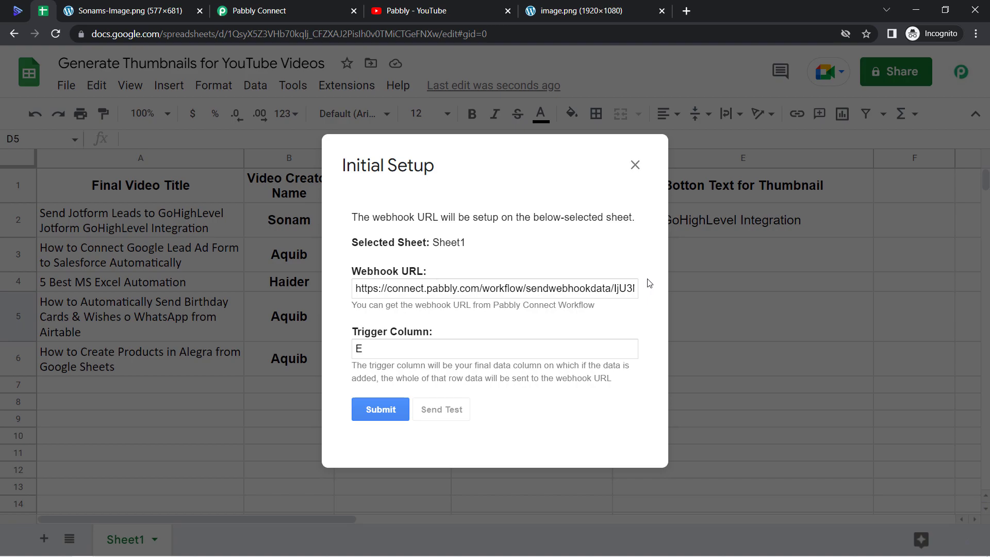
Review the row data sent in the test, submit the initial setup with trigger column E, and close it
scroll(593, 397, "down", 2)
left_click_drag(363, 347, 480, 396)
left_click(489, 360)
double_click(436, 376)
left_click(467, 377)
right_click(481, 407)
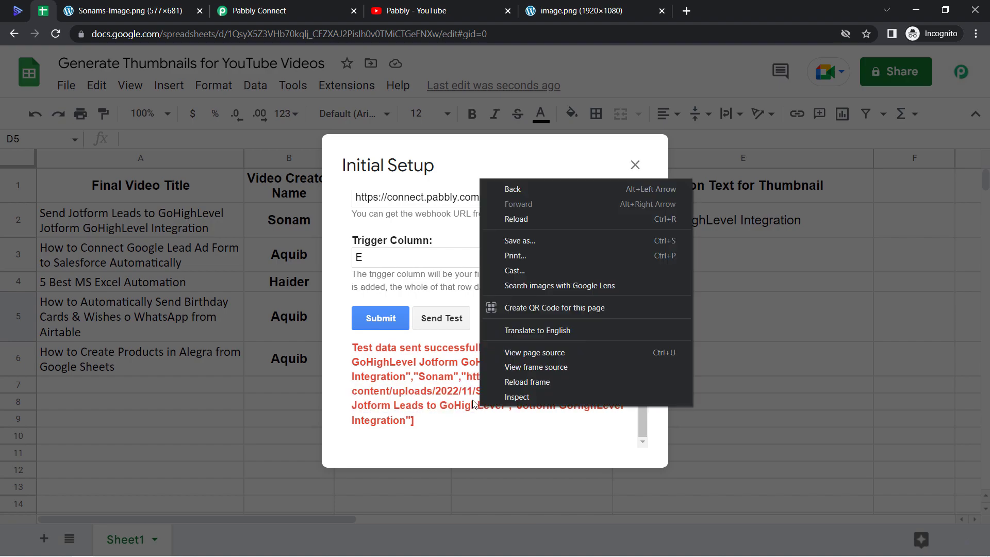
key("Escape")
left_click(384, 320)
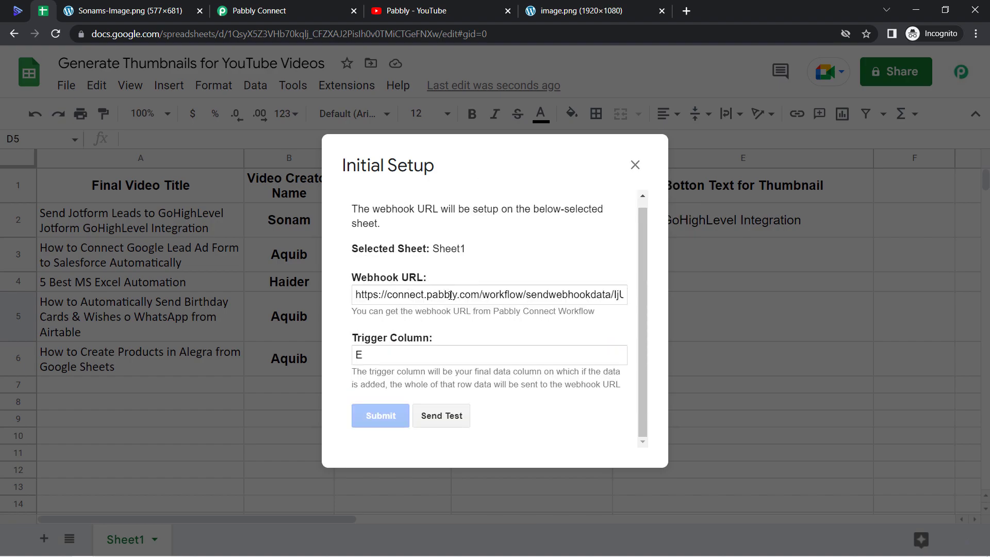
left_click(635, 164)
Switch to Pabbly Connect and examine the received webhook response, including the photo URL, trigger column, spreadsheet details, main title and bottom text
left_click(305, 6)
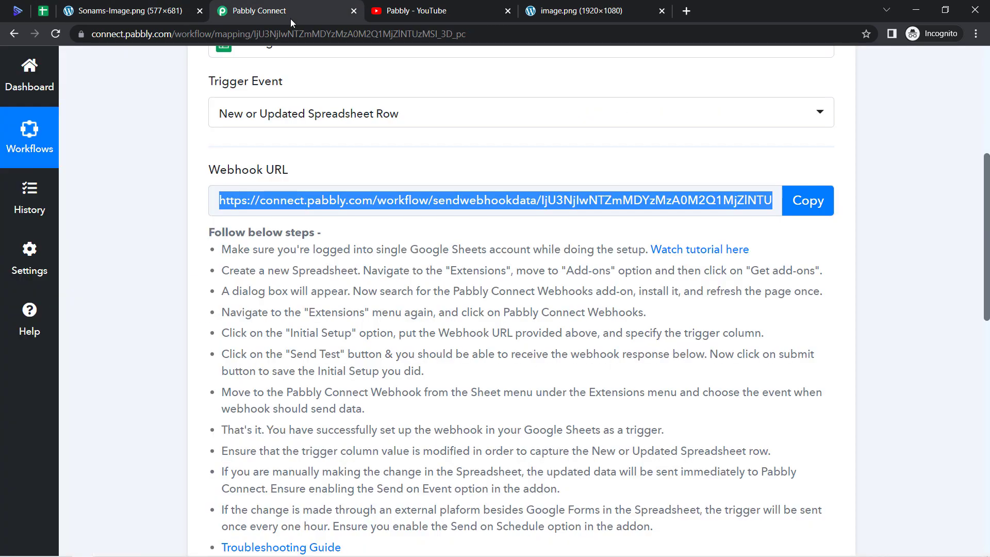
scroll(899, 264, "down", 5)
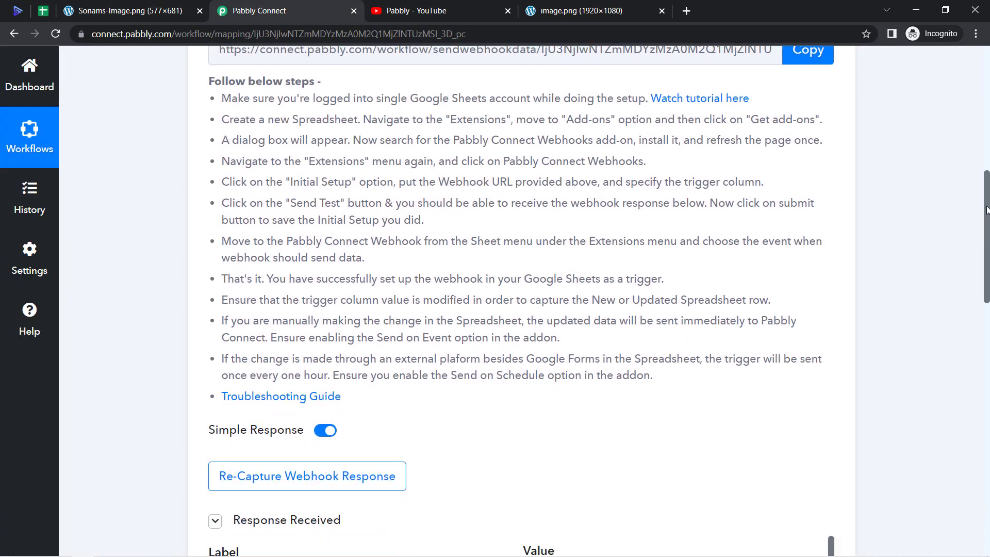
left_click_drag(985, 245, 981, 326)
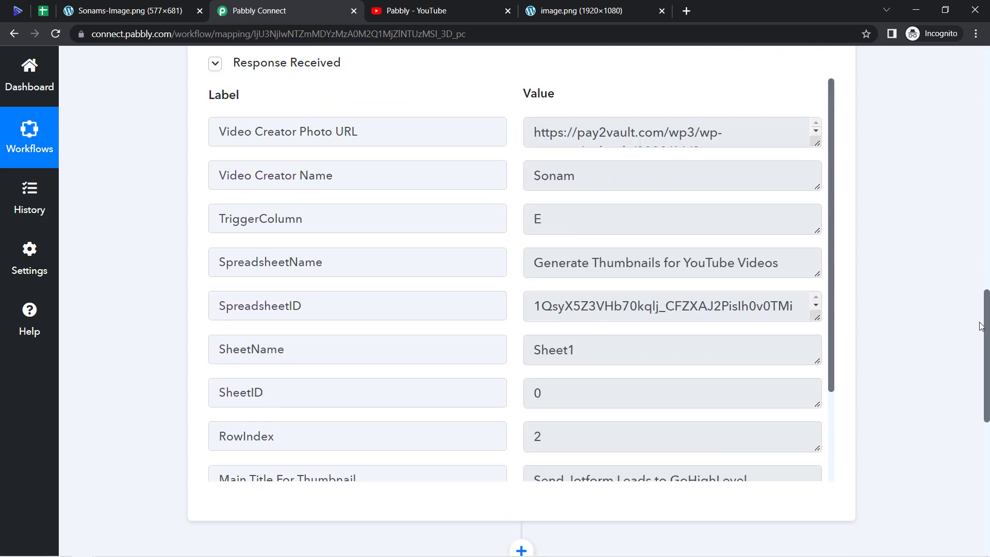
left_click_drag(538, 137, 618, 137)
left_click(612, 182)
double_click(547, 222)
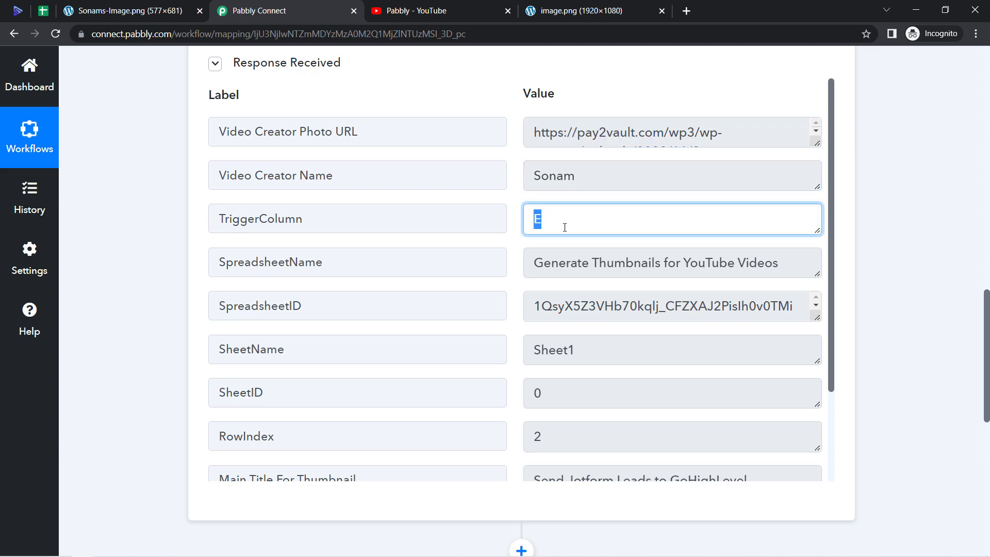
left_click_drag(640, 252, 714, 260)
left_click_drag(572, 304, 707, 307)
left_click(584, 315)
scroll(834, 252, "down", 3)
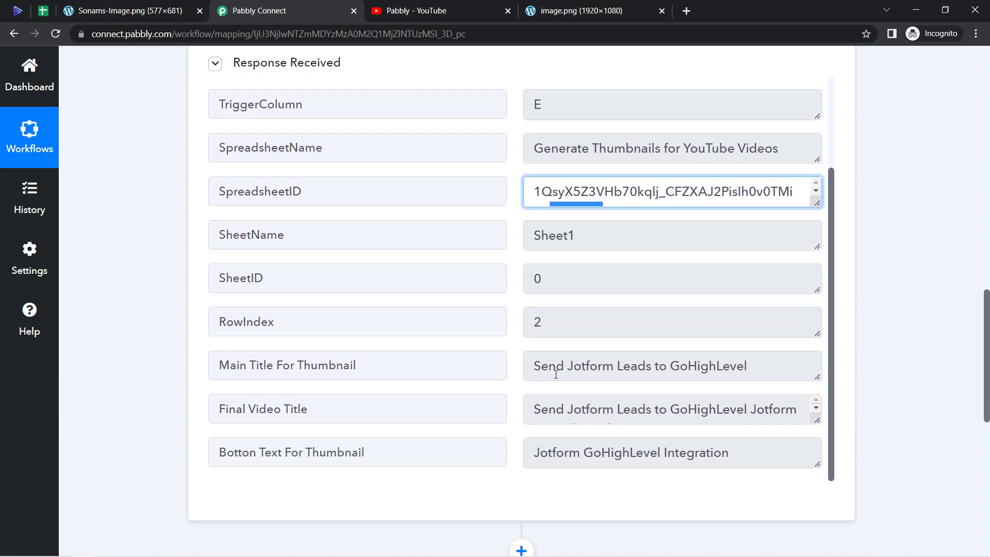
left_click_drag(233, 365, 359, 366)
left_click_drag(598, 367, 634, 366)
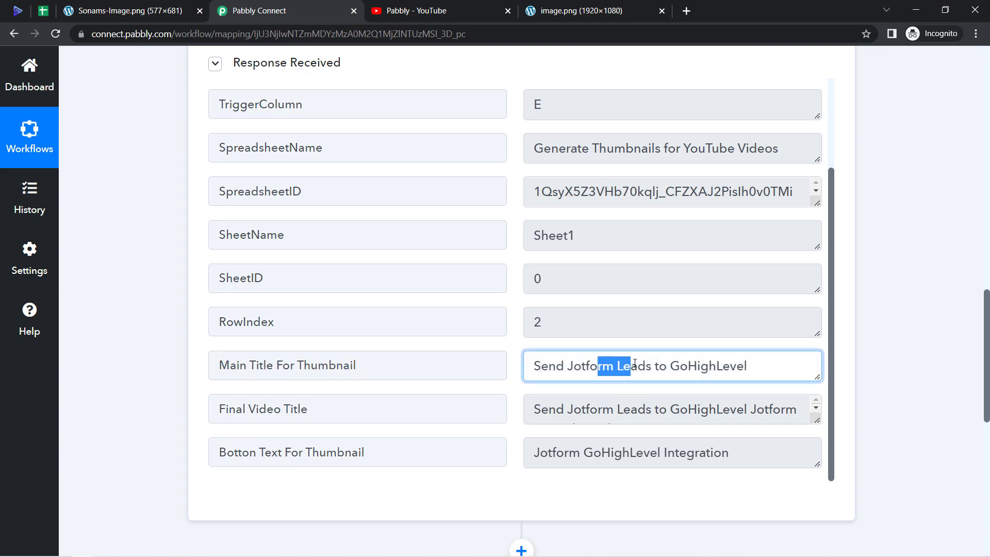
left_click_drag(226, 410, 341, 410)
left_click_drag(252, 456, 368, 454)
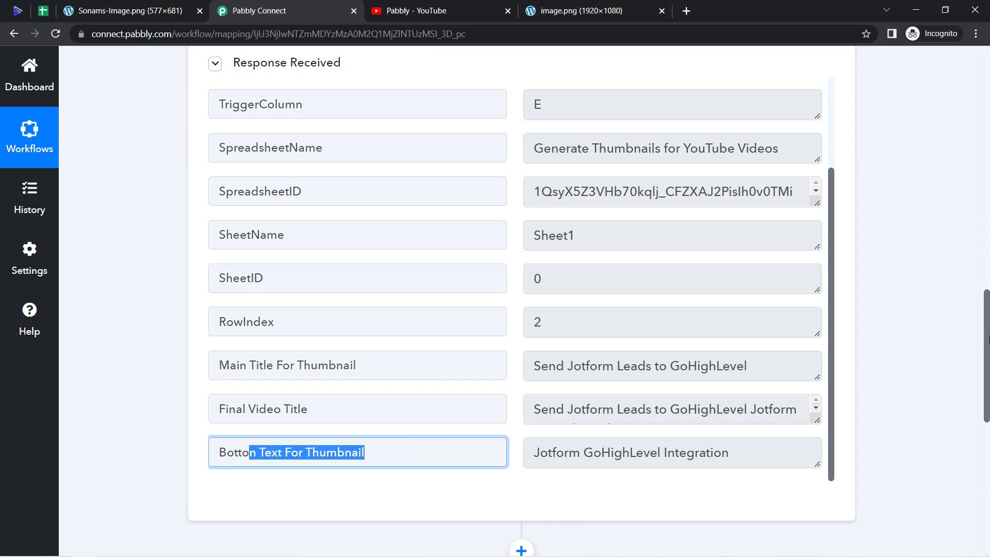
Set the workflow's second step to the Switchboard Canvas app with the Create Image(s) action event
scroll(985, 332, "down", 7)
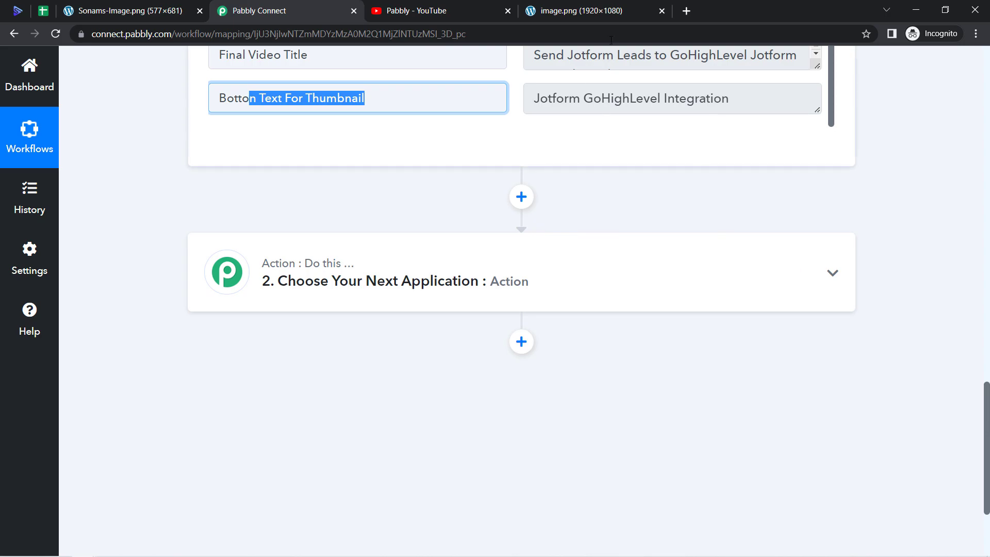
left_click(425, 282)
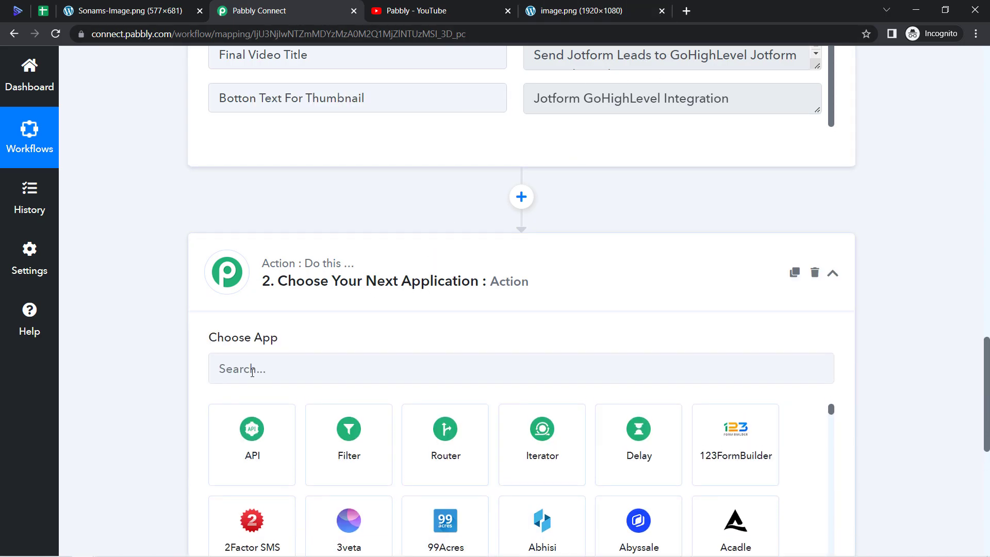
type("switc")
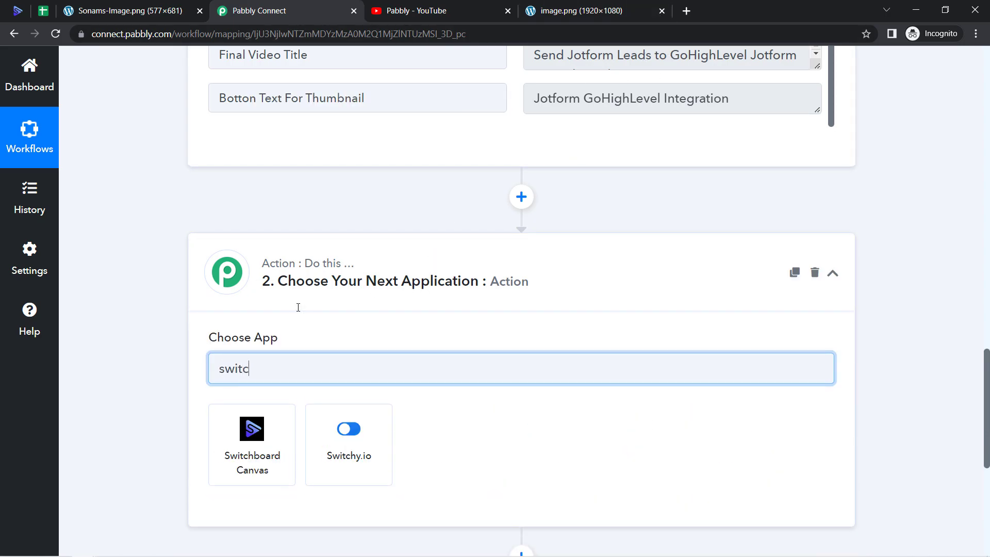
left_click(252, 431)
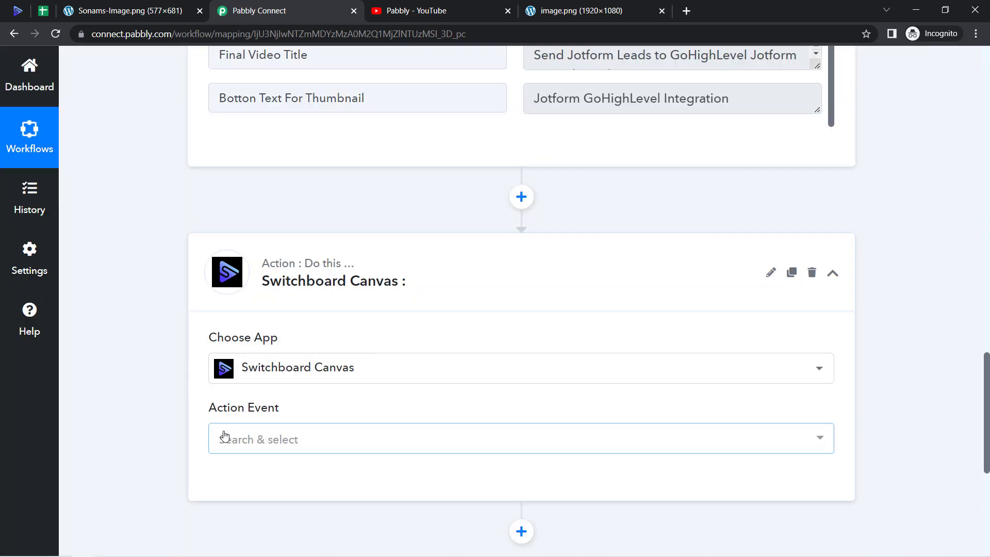
left_click(223, 439)
left_click(274, 393)
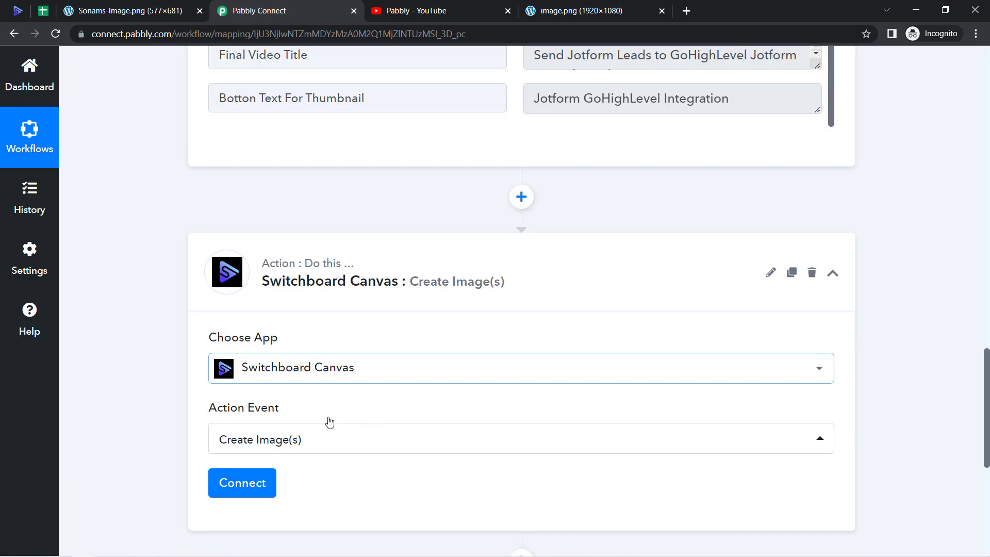
Start connecting the Switchboard Canvas action with a new connection, and read the note on where to find the API key
scroll(546, 374, "down", 3)
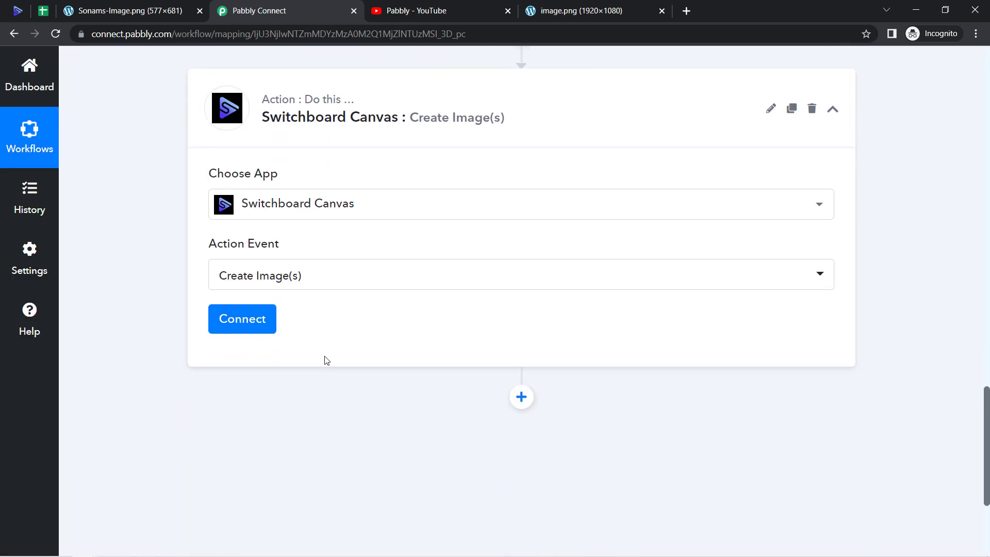
left_click(234, 328)
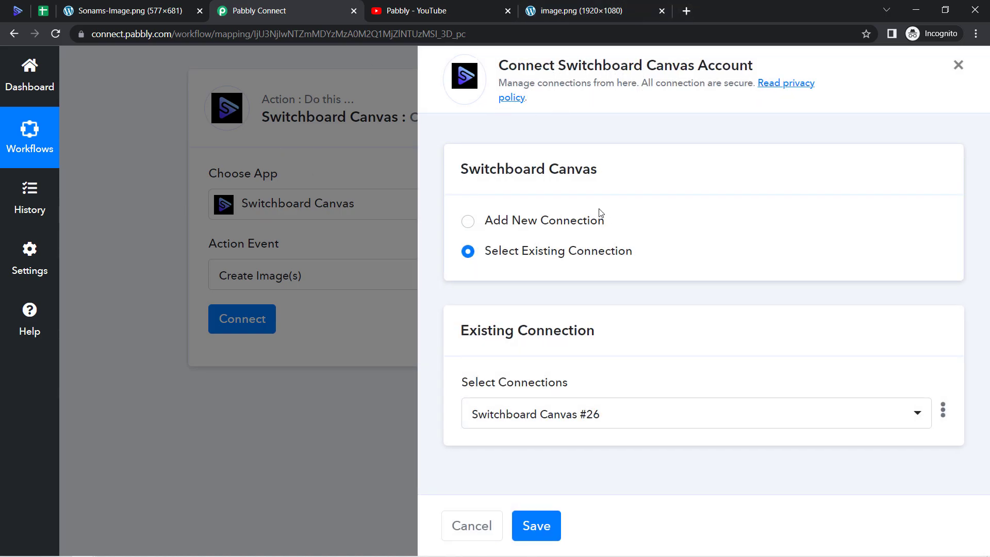
left_click(524, 223)
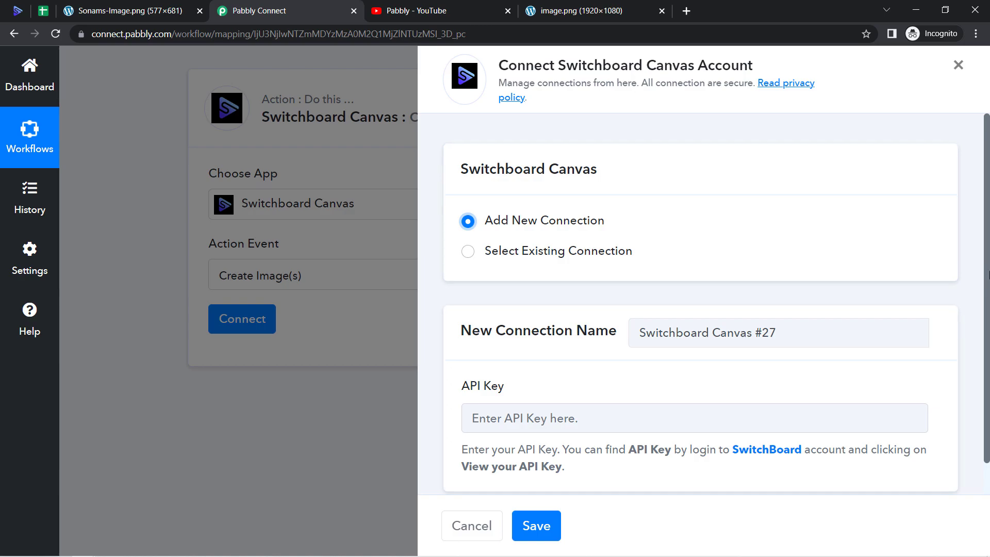
left_click_drag(987, 279, 988, 318)
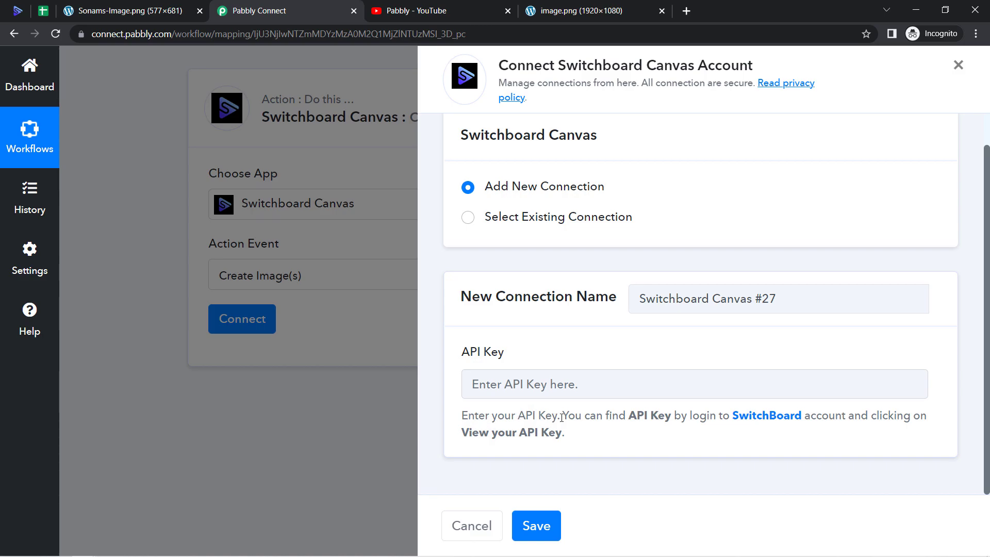
left_click_drag(568, 417, 781, 438)
left_click(867, 425)
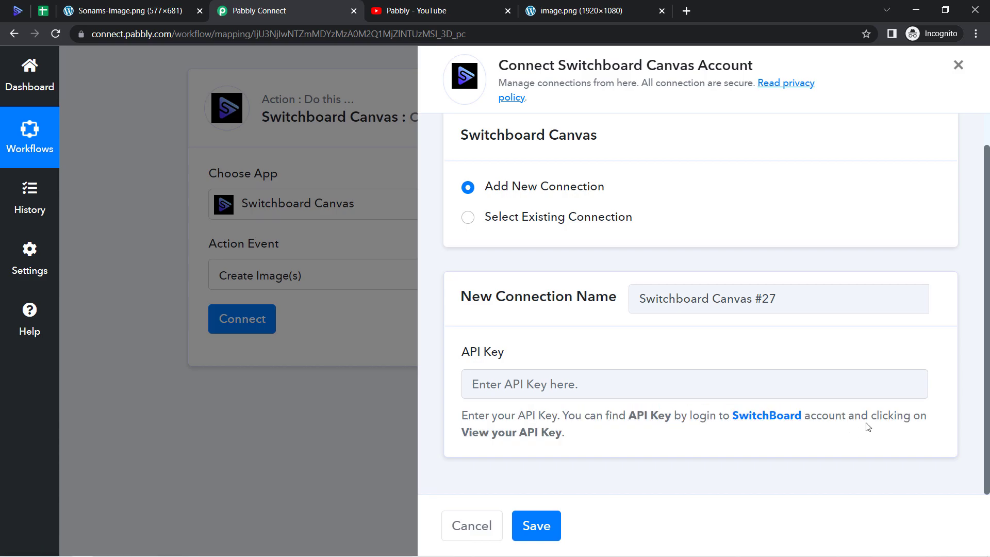
Open the linked Switchboard account in a new tab and switch to its Templates page
right_click(764, 416)
left_click(775, 423)
left_click(426, 10)
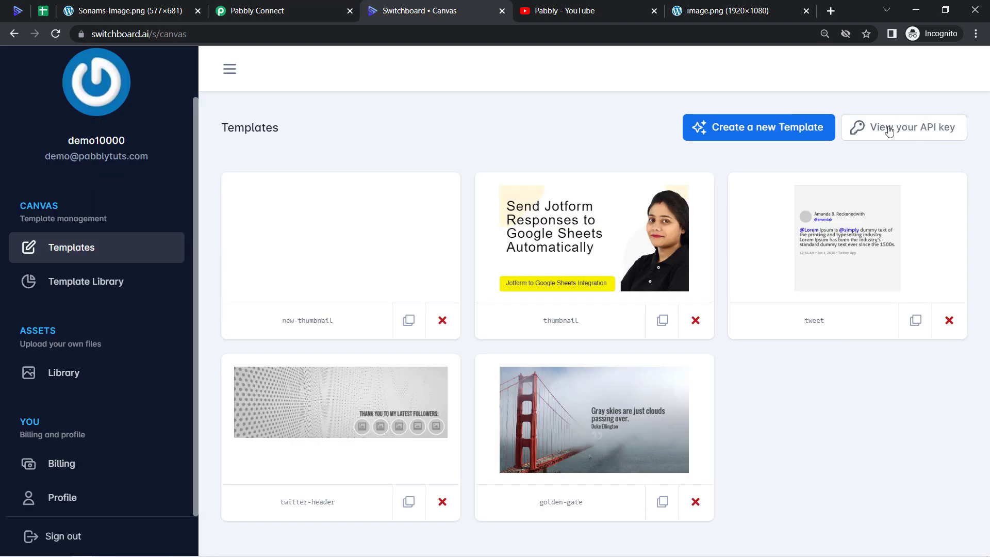
Copy the Switchboard Canvas API key, paste it into Pabbly Connect's API Key field, and save the new connection
left_click(896, 133)
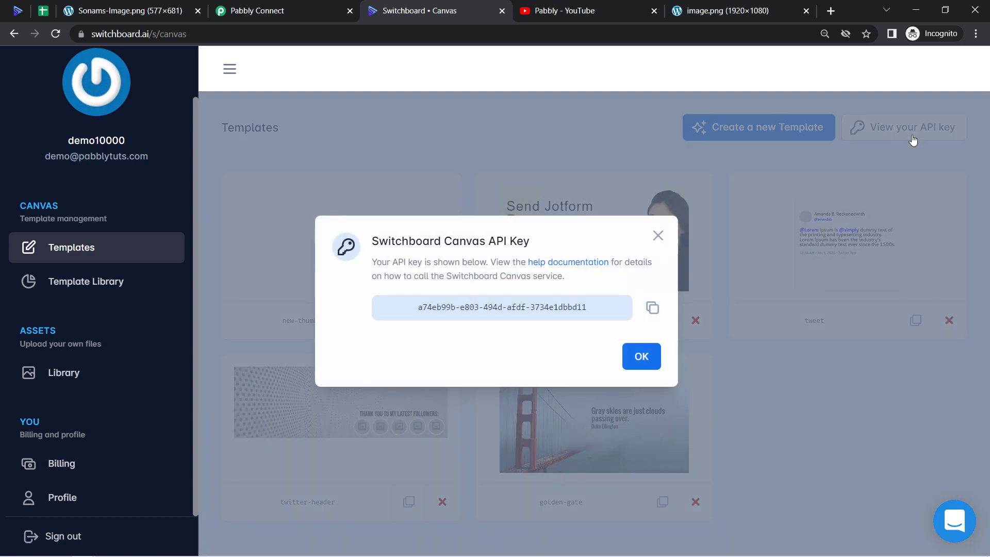
left_click(653, 308)
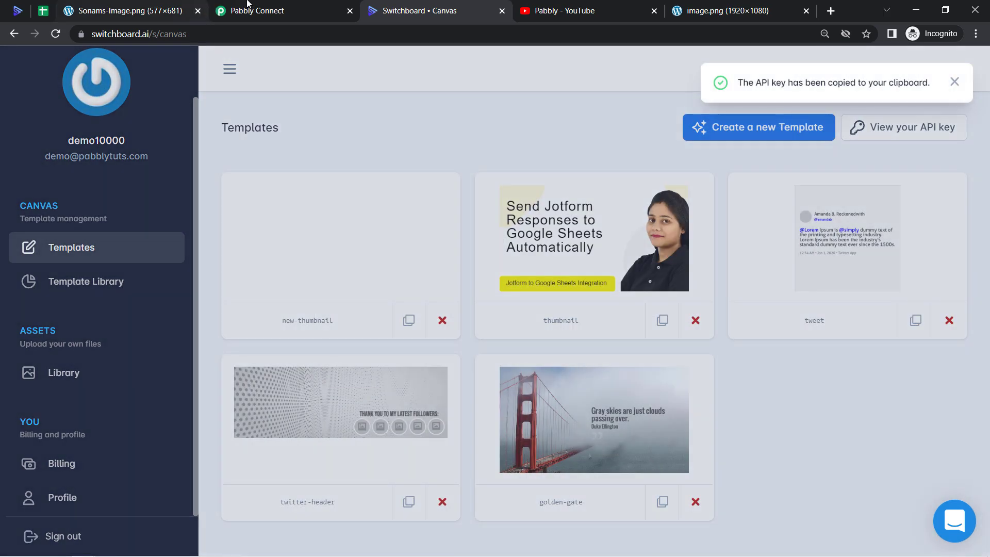
left_click(252, 12)
left_click(478, 384)
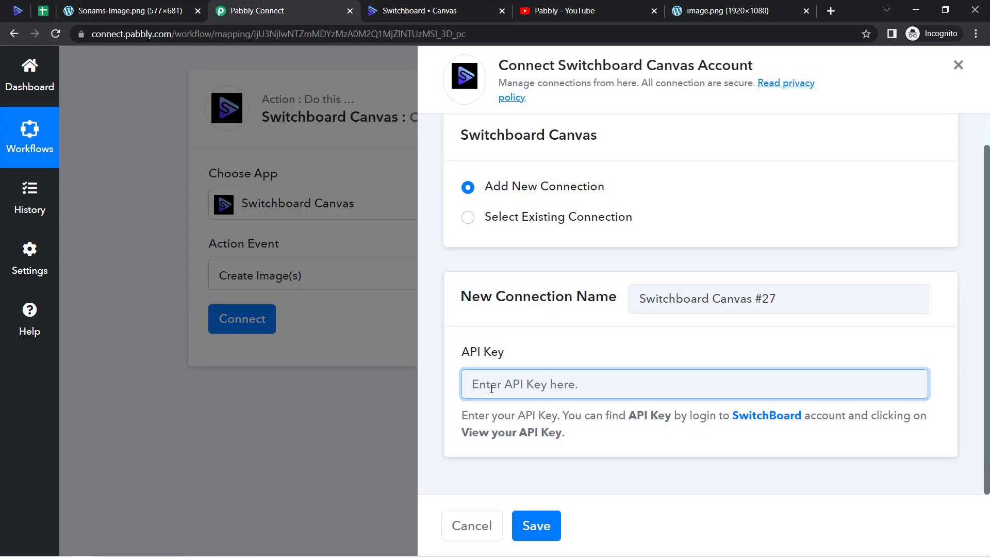
key("ctrl+v")
left_click(541, 519)
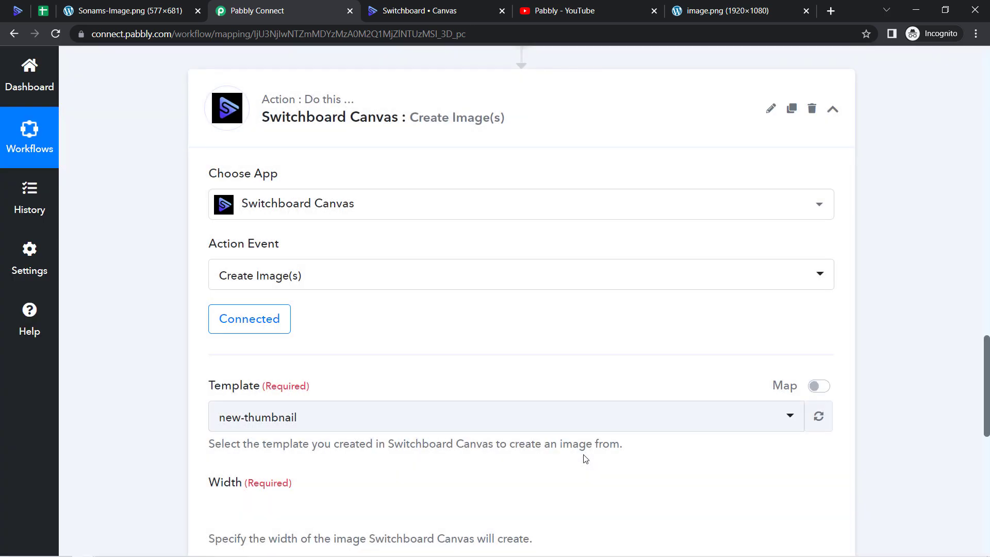
Compare the available templates with the Switchboard Templates page and select "thumbnail" as the template in Pabbly Connect
left_click_drag(988, 368, 988, 409)
left_click(361, 206)
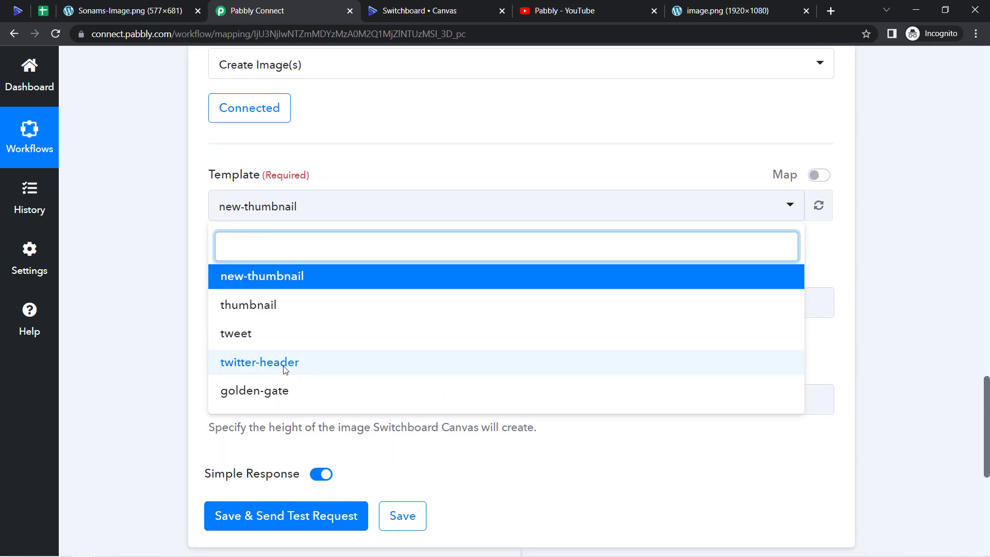
left_click(452, 7)
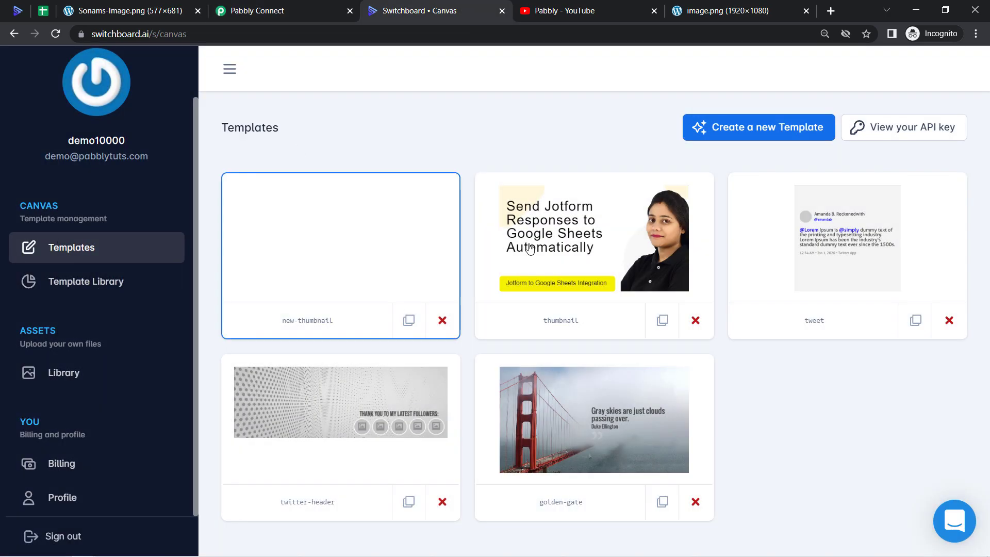
left_click(257, 10)
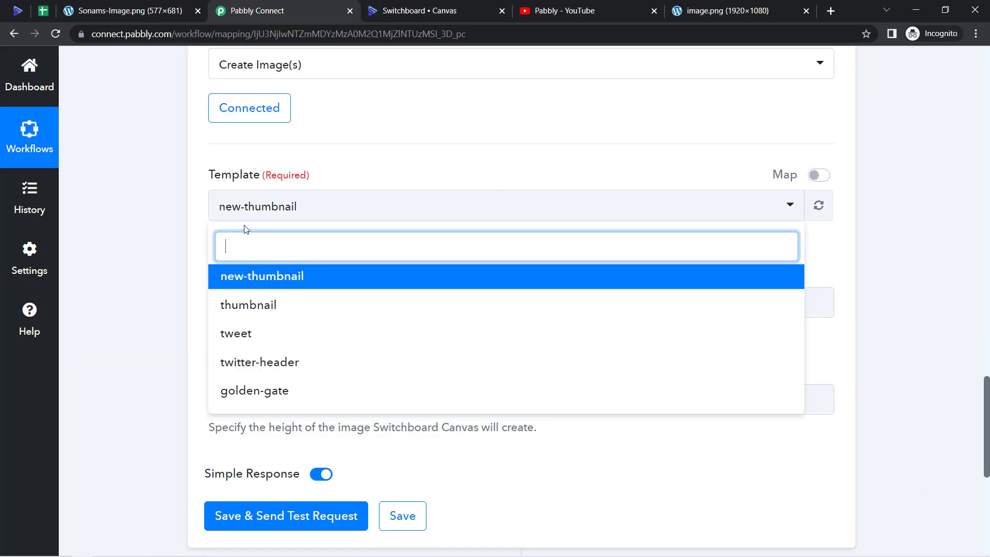
left_click(284, 307)
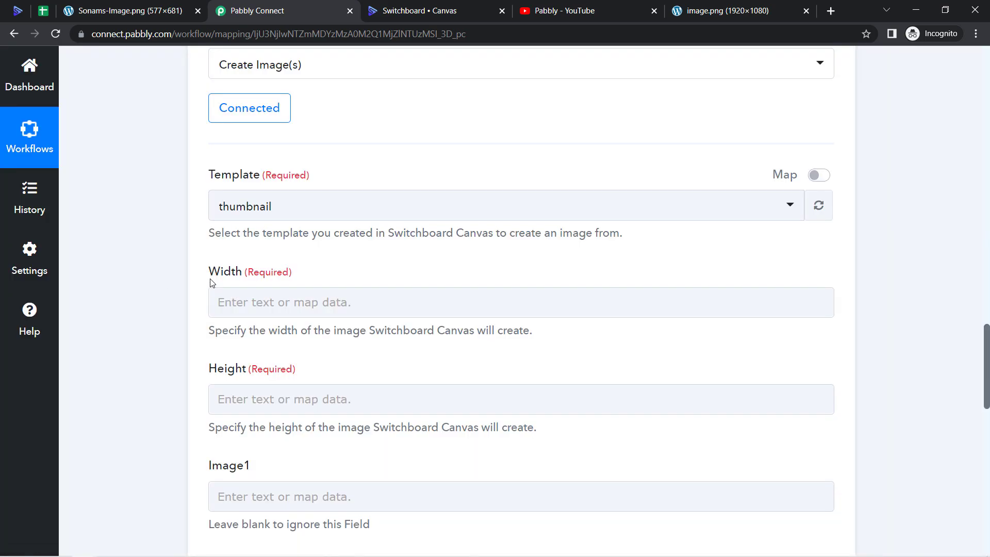
Examine the action's Width, Height, Image1–3 and Text1–2 fields against the elements of the thumbnail template in Switchboard
left_click_drag(210, 274, 277, 269)
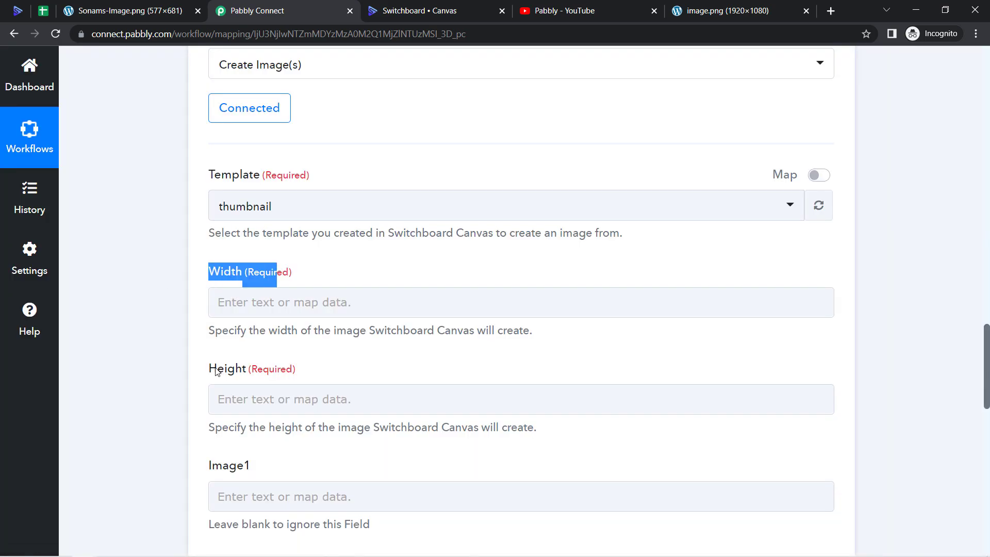
left_click_drag(217, 370, 328, 378)
left_click_drag(987, 363, 987, 416)
left_click_drag(220, 161, 249, 166)
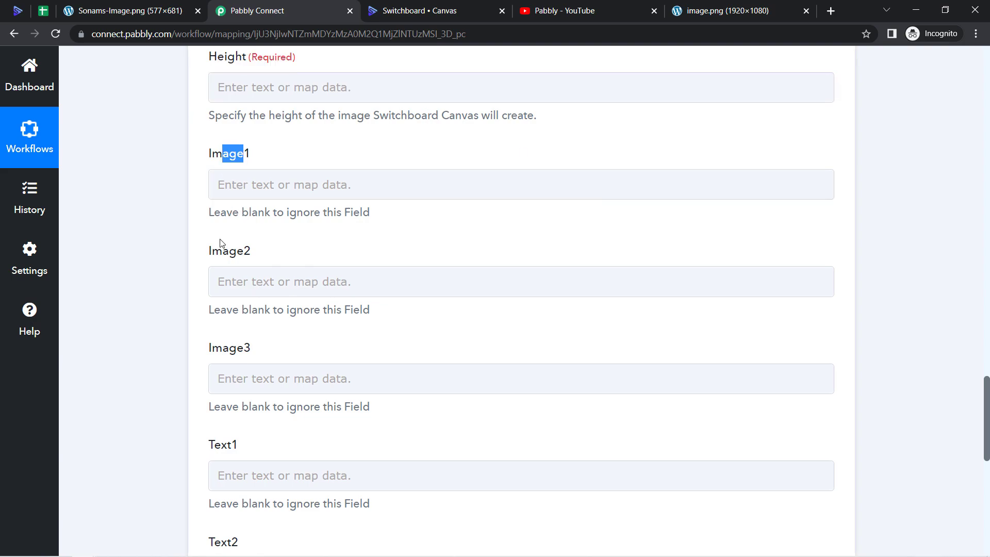
left_click_drag(213, 252, 257, 252)
left_click_drag(222, 349, 258, 359)
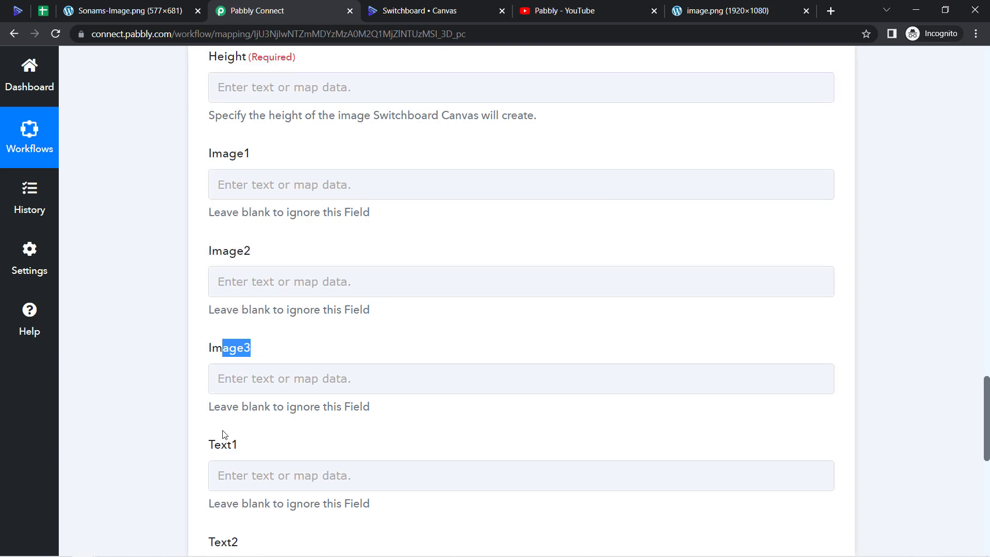
left_click_drag(214, 446, 239, 454)
left_click_drag(215, 543, 238, 545)
left_click(410, 10)
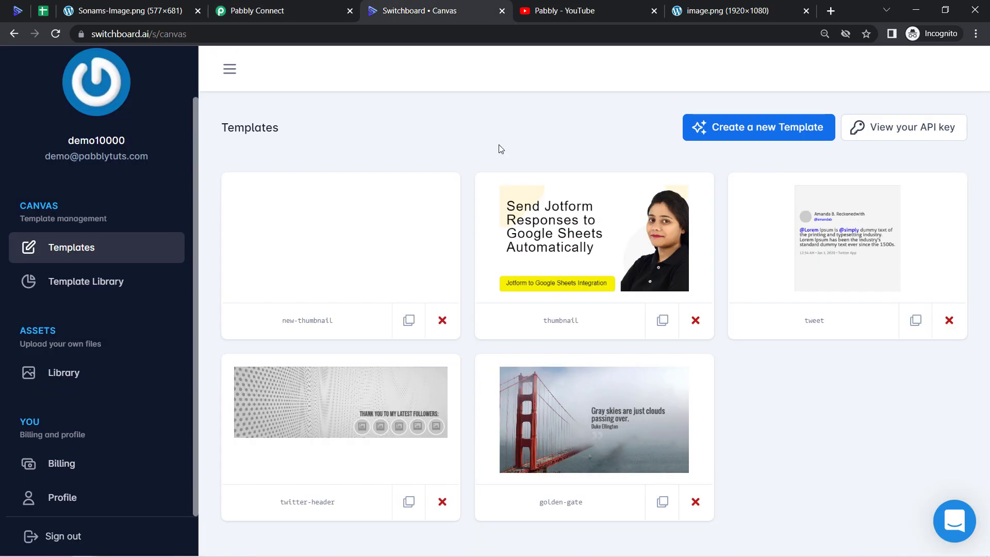
left_click(533, 216)
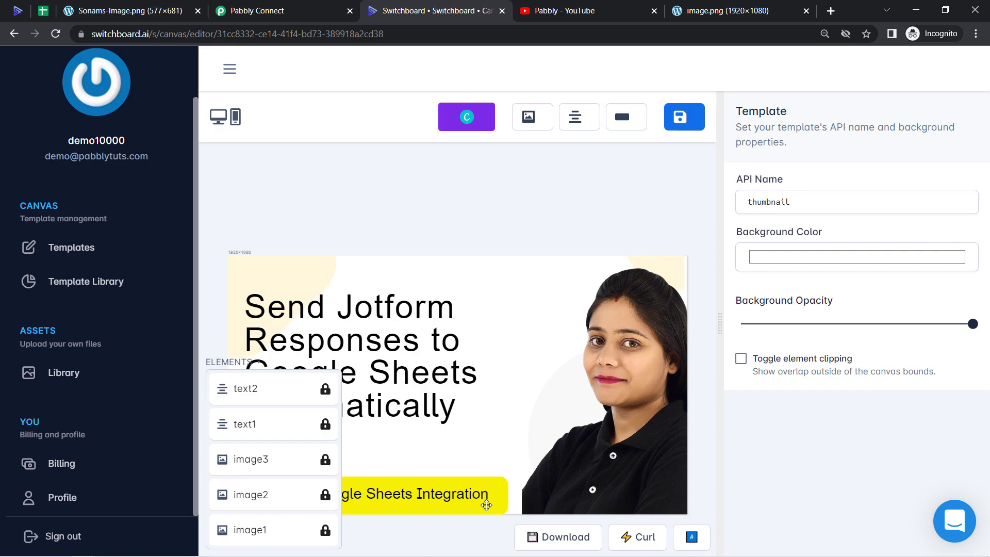
left_click(249, 4)
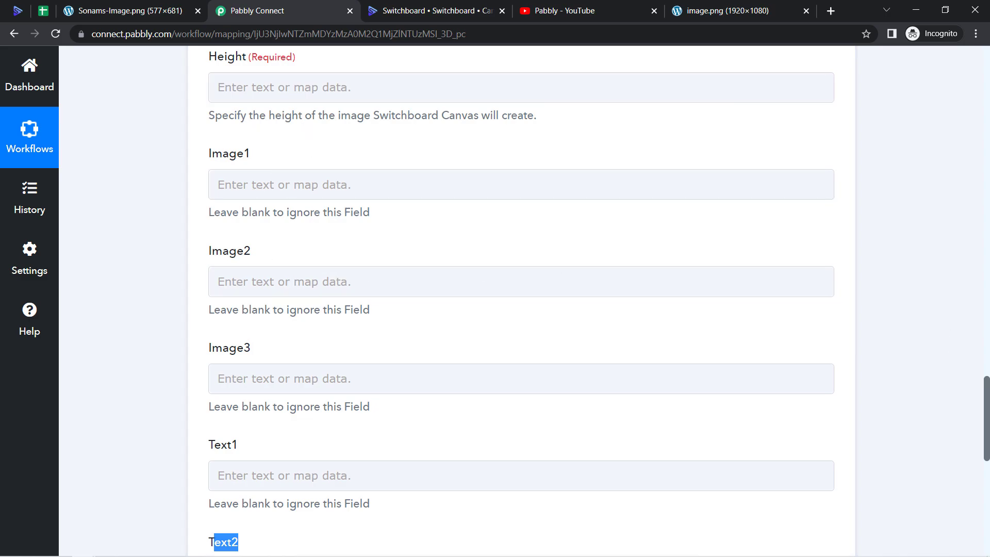
Set the generated image's width to 1920 and height to 1400
left_click_drag(985, 411, 982, 369)
left_click_drag(224, 192, 253, 195)
left_click_drag(220, 288, 247, 290)
left_click(241, 241)
left_click(253, 222)
type("1920")
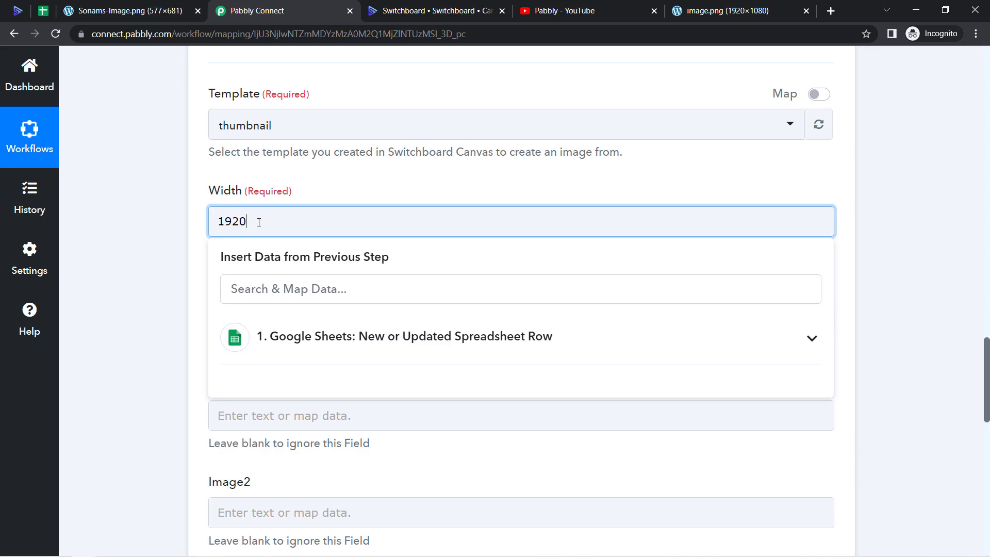
left_click(216, 317)
type("1400")
left_click(111, 342)
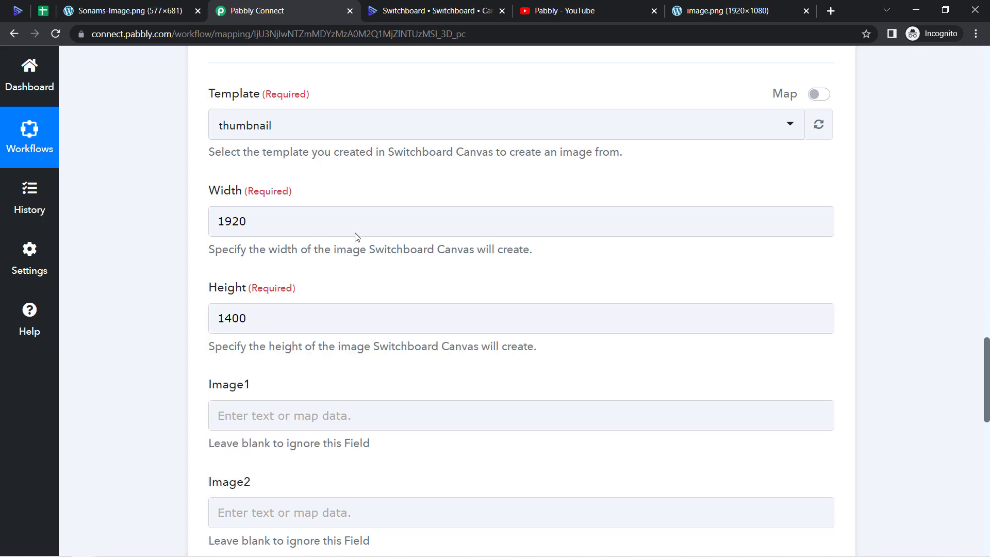
Compare the Image1, Image2 and Image3 fields with the image.png sample thumbnail to see which parts each one controls
left_click_drag(988, 349, 987, 398)
left_click(282, 140)
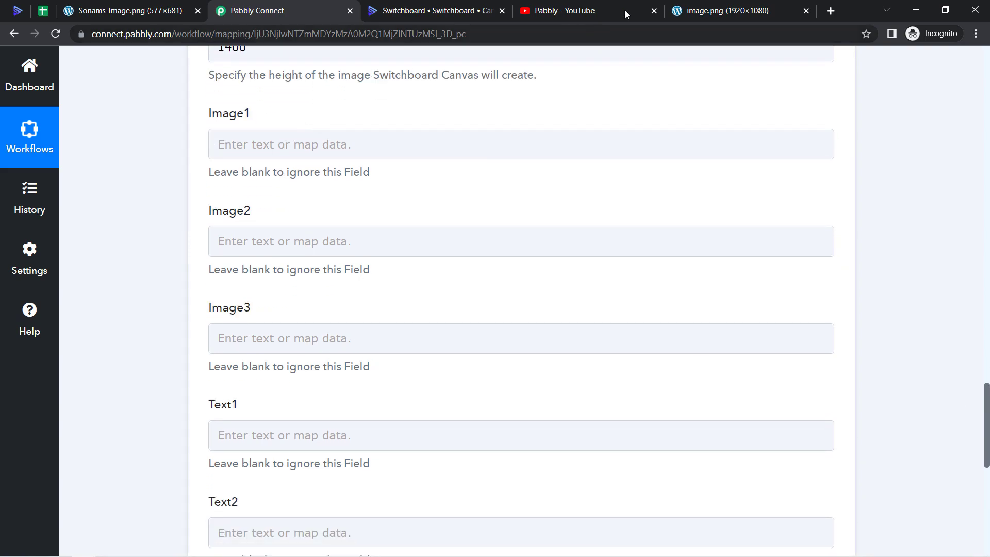
left_click_drag(727, 10, 407, 32)
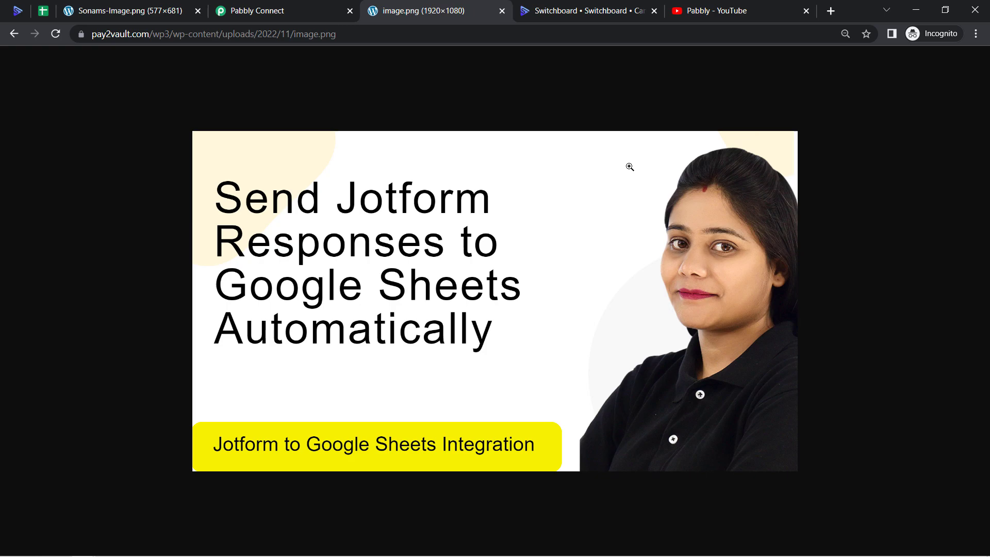
left_click(247, 10)
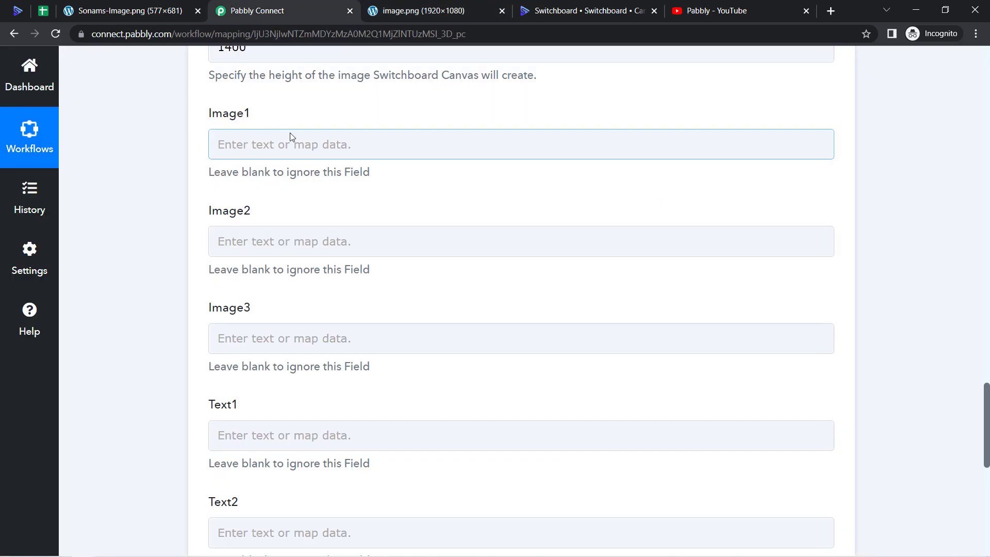
left_click(252, 236)
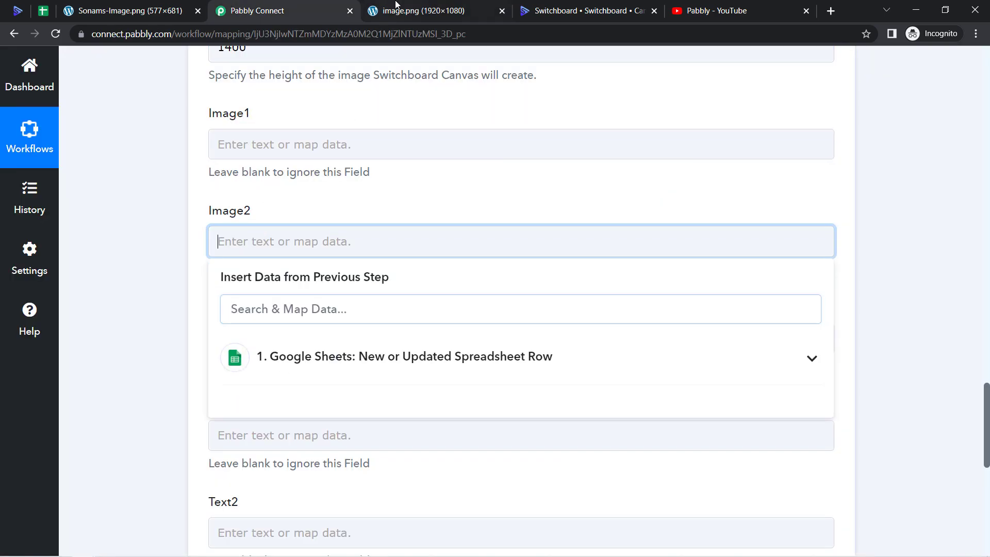
left_click(402, 10)
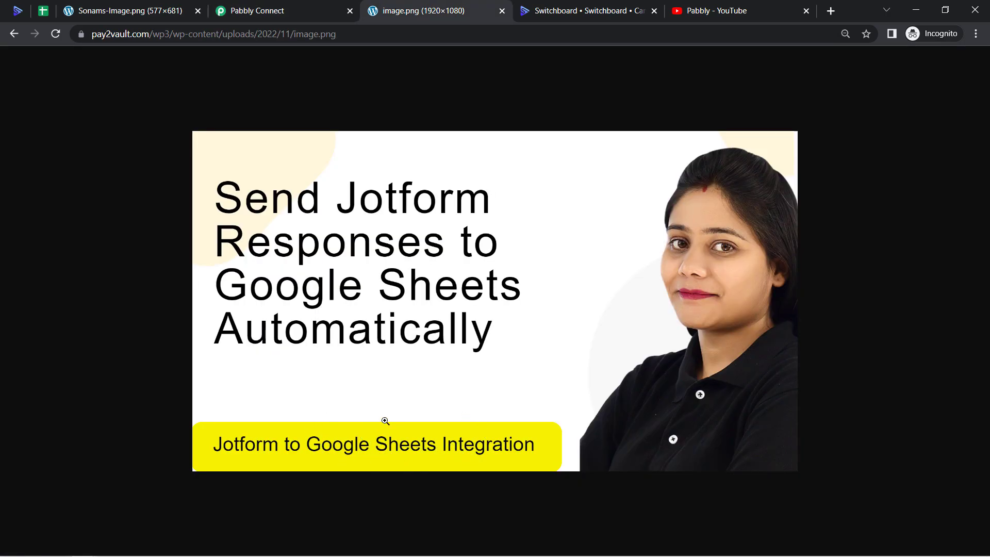
left_click(243, 4)
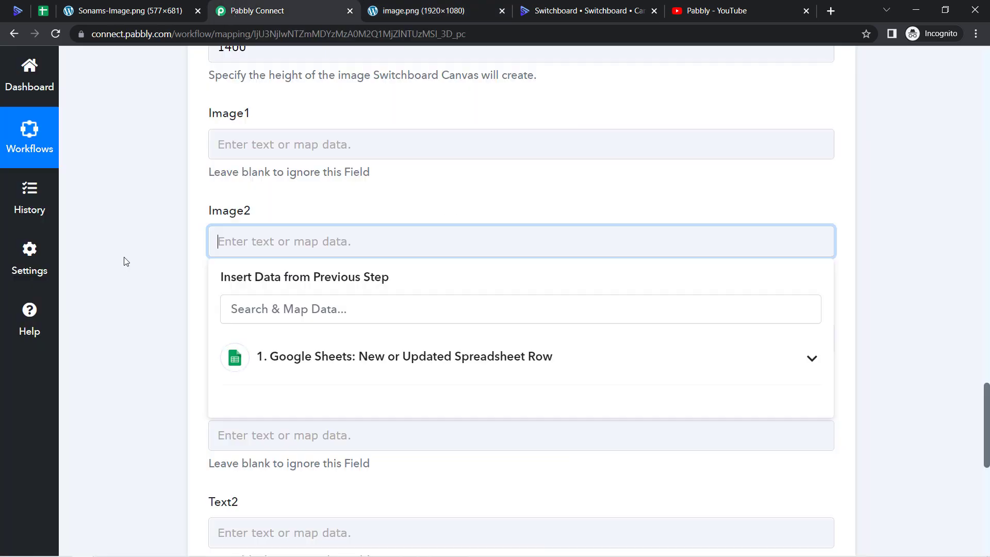
left_click(133, 313)
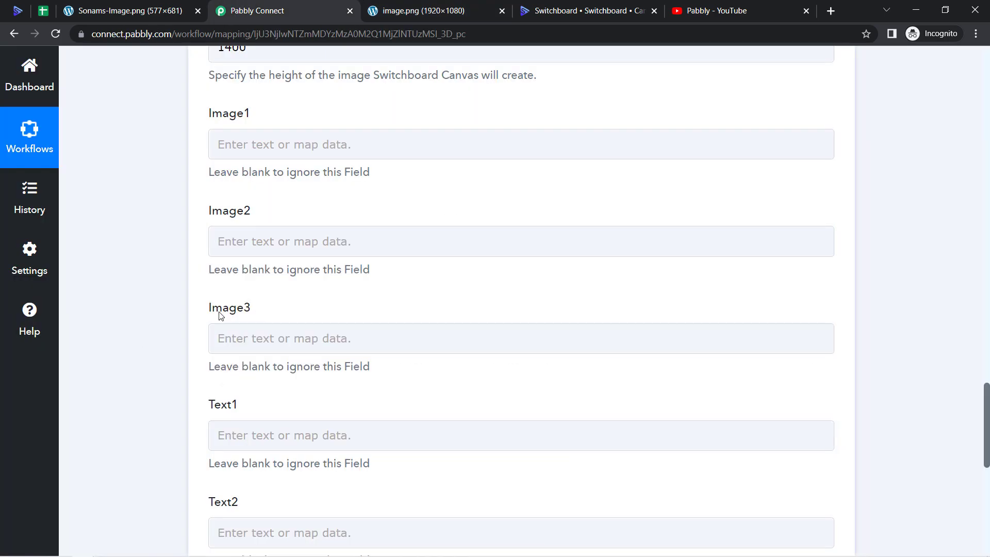
left_click(421, 6)
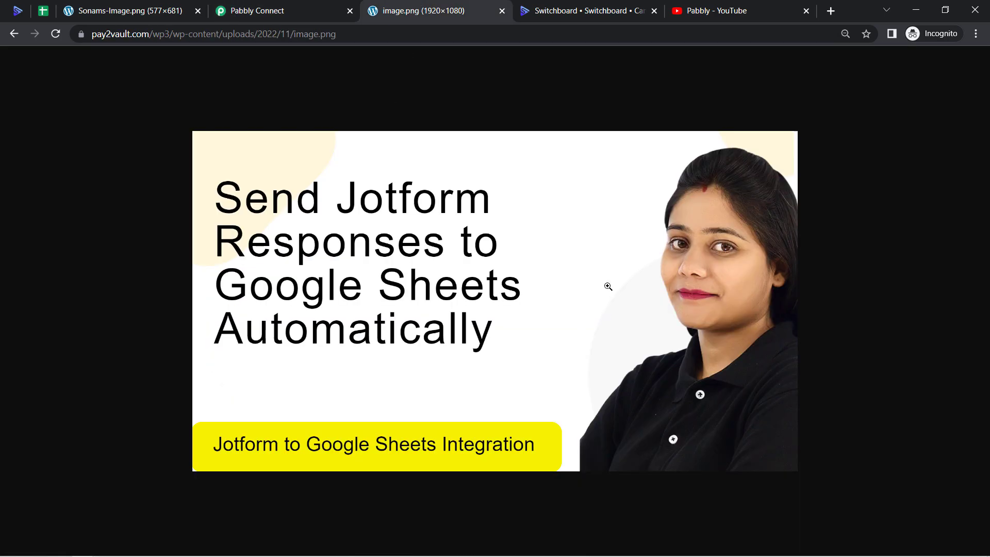
left_click(279, 6)
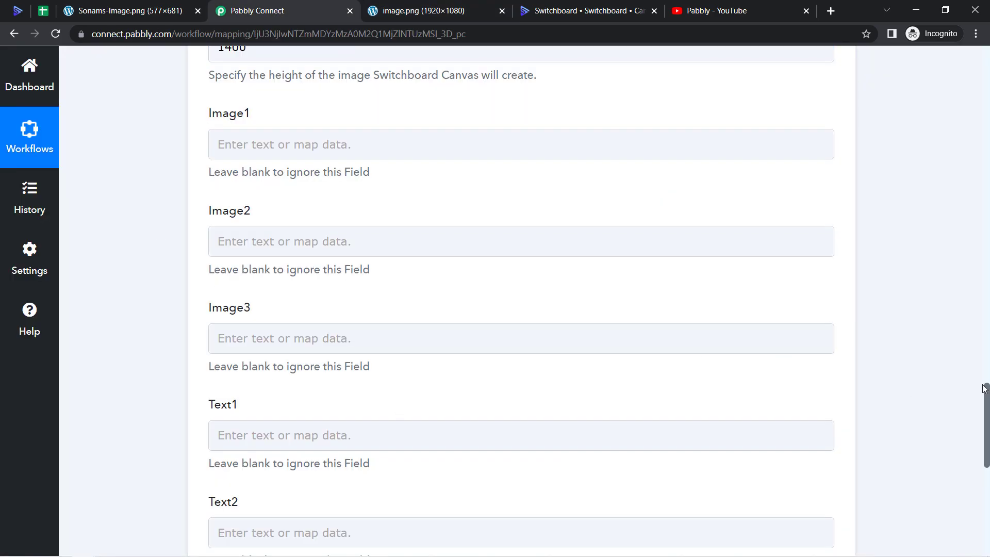
Check the Video Creator Photo URL in the received Google Sheets response and map it to the Image3 field
left_click_drag(987, 396, 949, 219)
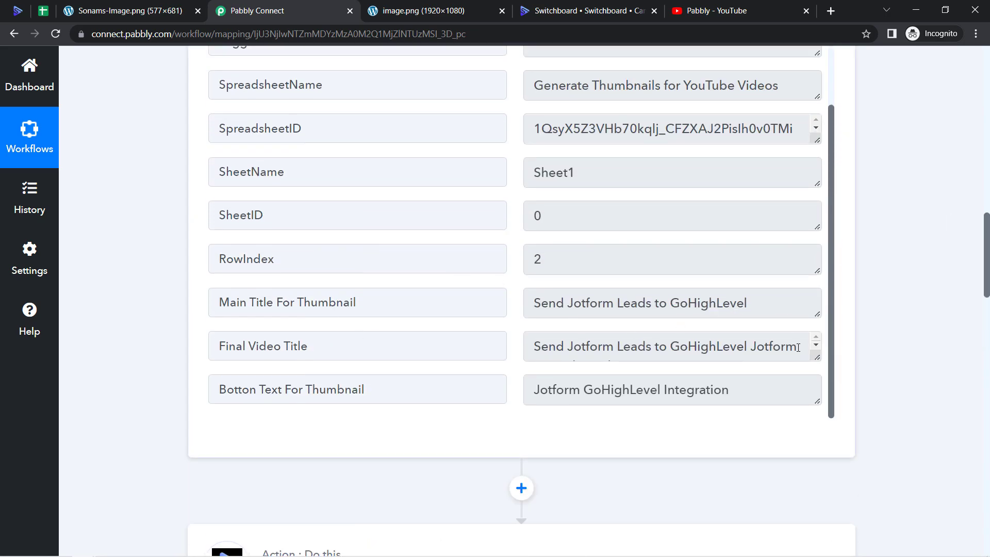
left_click_drag(830, 378, 826, 255)
left_click_drag(263, 69, 333, 69)
triple_click(576, 76)
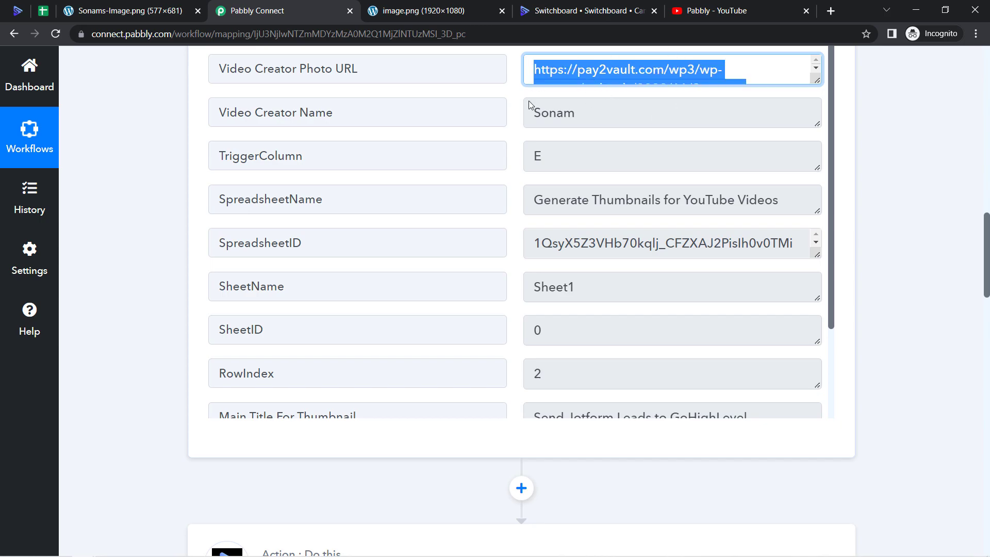
left_click_drag(987, 238, 981, 398)
left_click(262, 243)
left_click(262, 243)
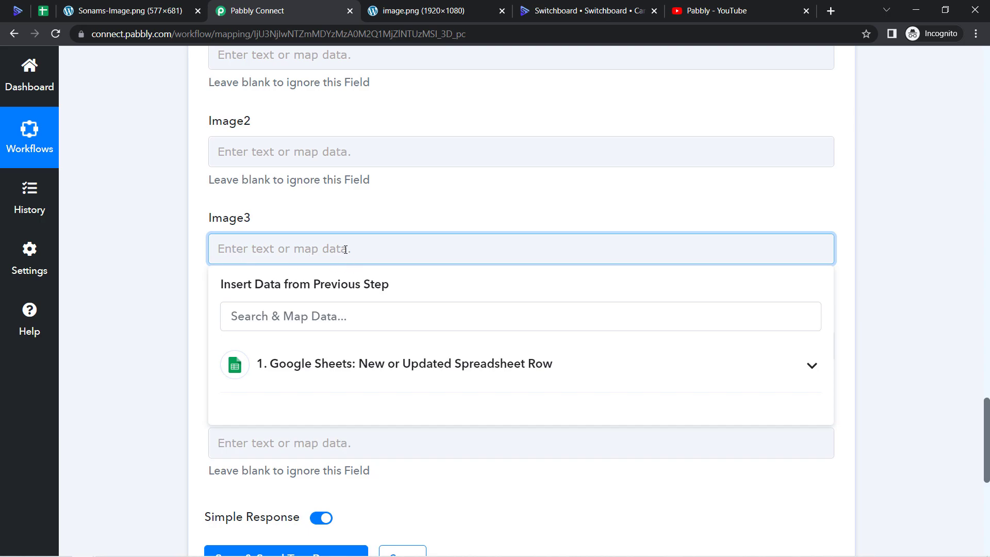
left_click(283, 370)
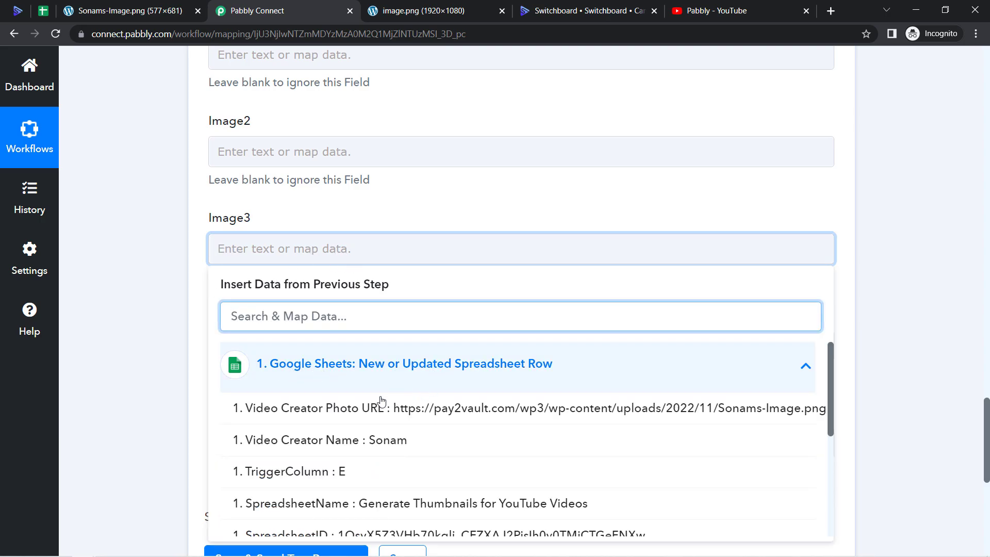
left_click(588, 411)
left_click(122, 333)
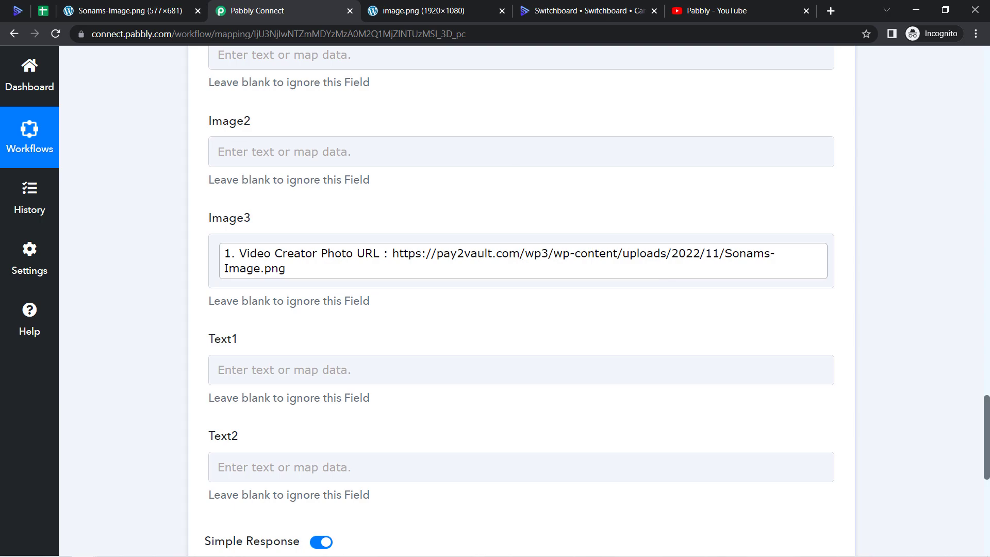
Review the webhook response's creator photo URL and the Switchboard Canvas fields mapped so far
scroll(944, 393, "up", 15)
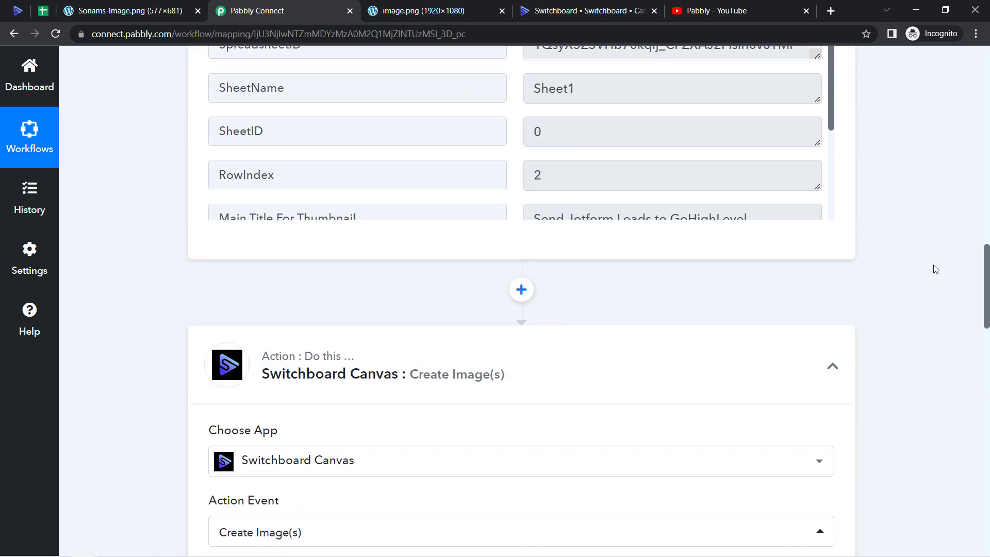
scroll(936, 270, "up", 7)
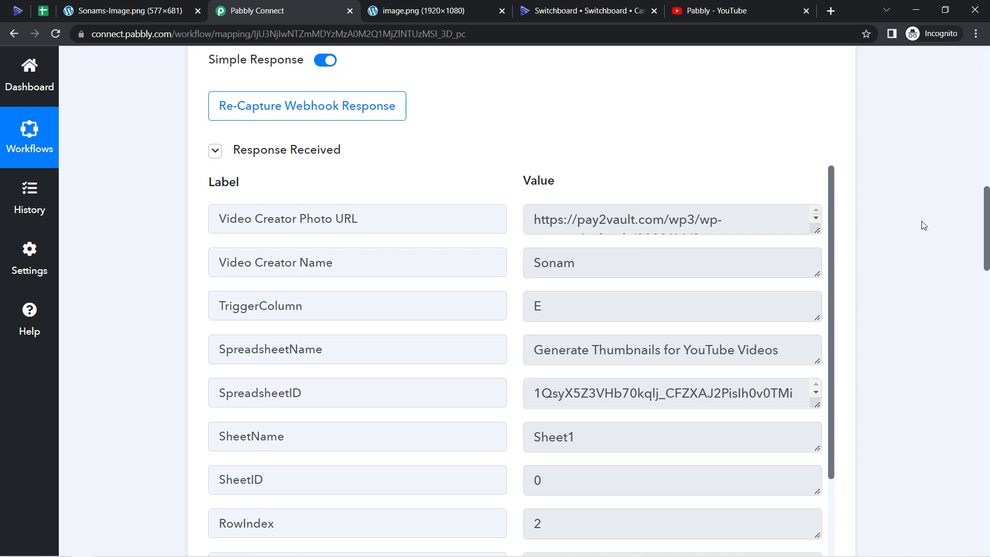
scroll(924, 225, "down", 7)
scroll(927, 302, "down", 8)
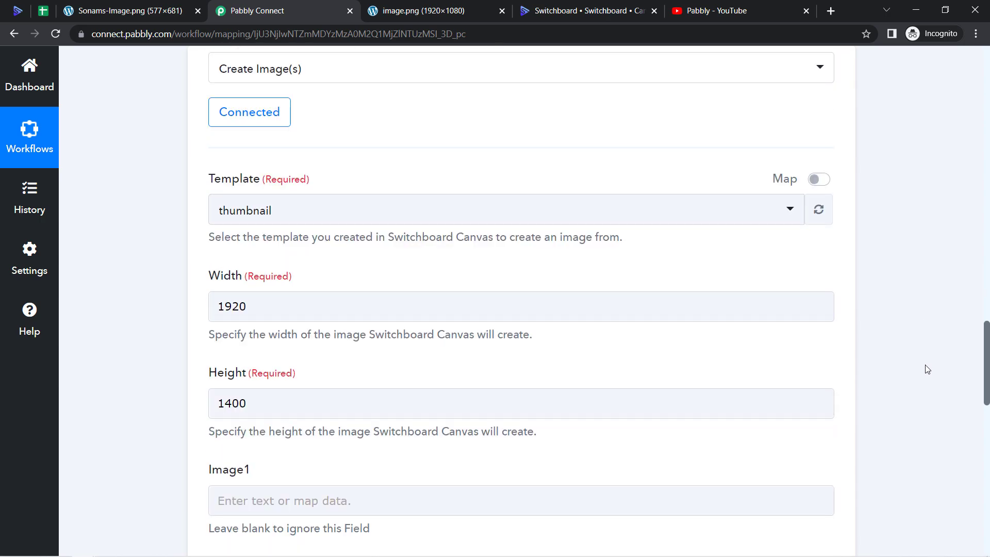
scroll(927, 368, "down", 9)
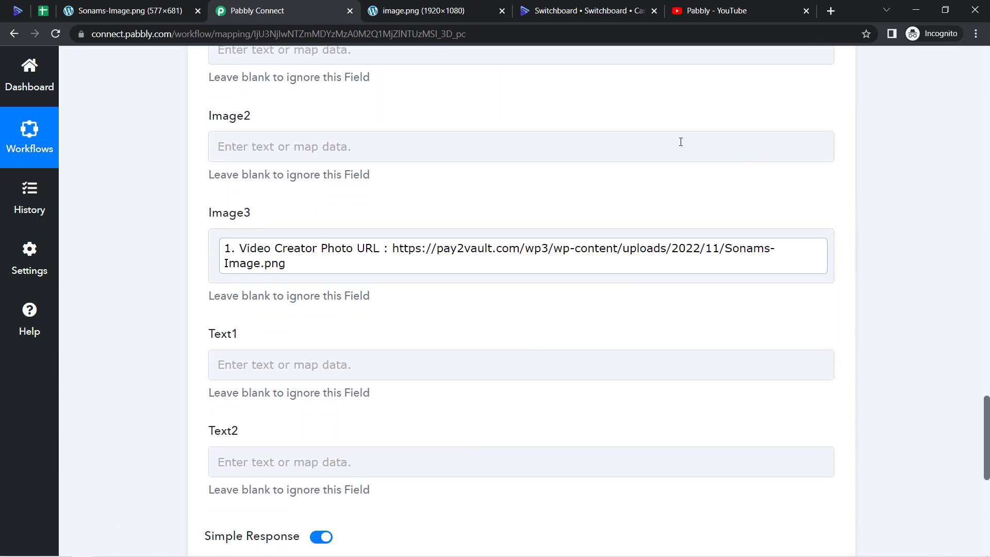
Map the Google Sheets value Main Title For Thumbnail to the Text1 field
left_click(681, 142)
scroll(986, 418, "down", 4)
left_click(326, 171)
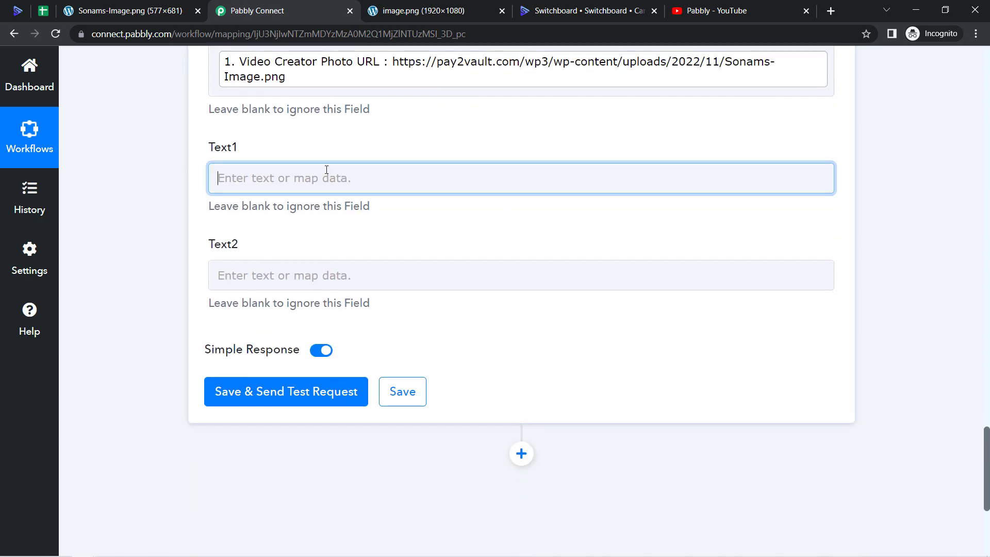
left_click(325, 289)
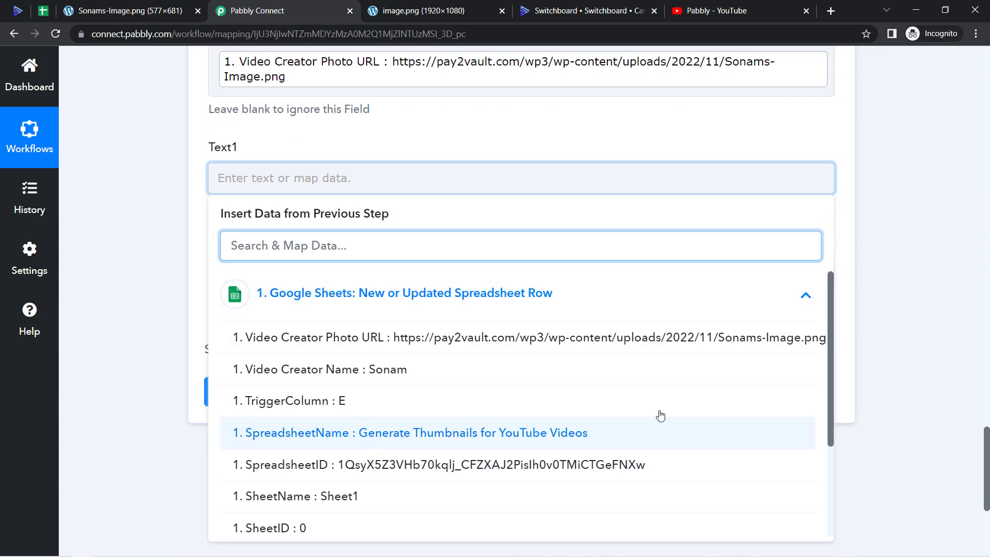
scroll(490, 461, "down", 3)
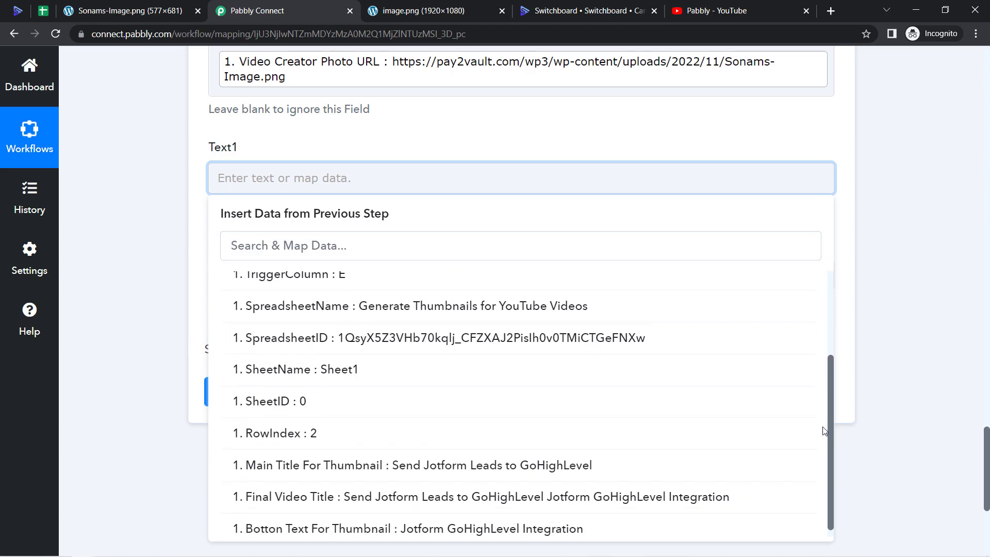
left_click(533, 456)
left_click(169, 237)
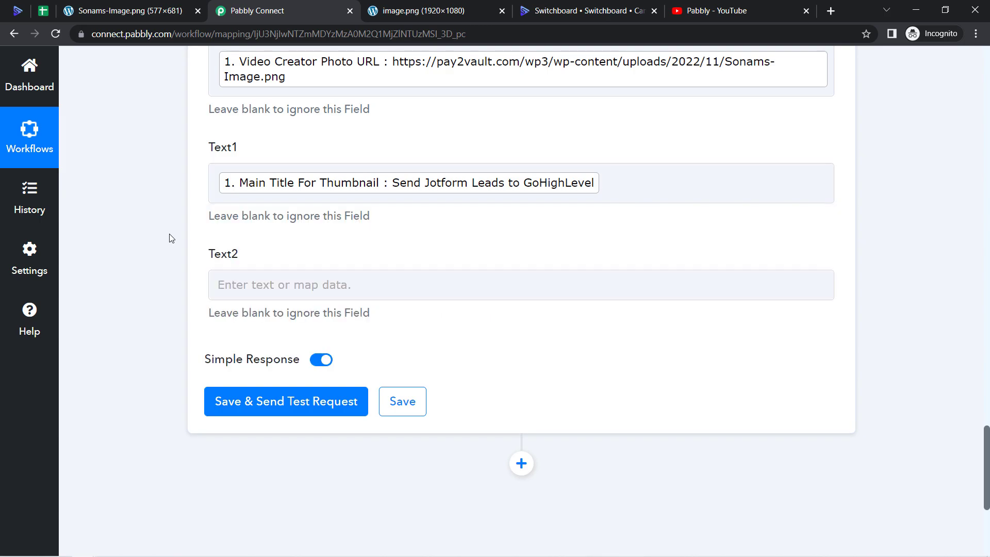
Map the Google Sheets value Botton Text For Thumbnail to the Text2 field
left_click(264, 285)
left_click(811, 400)
left_click(481, 353)
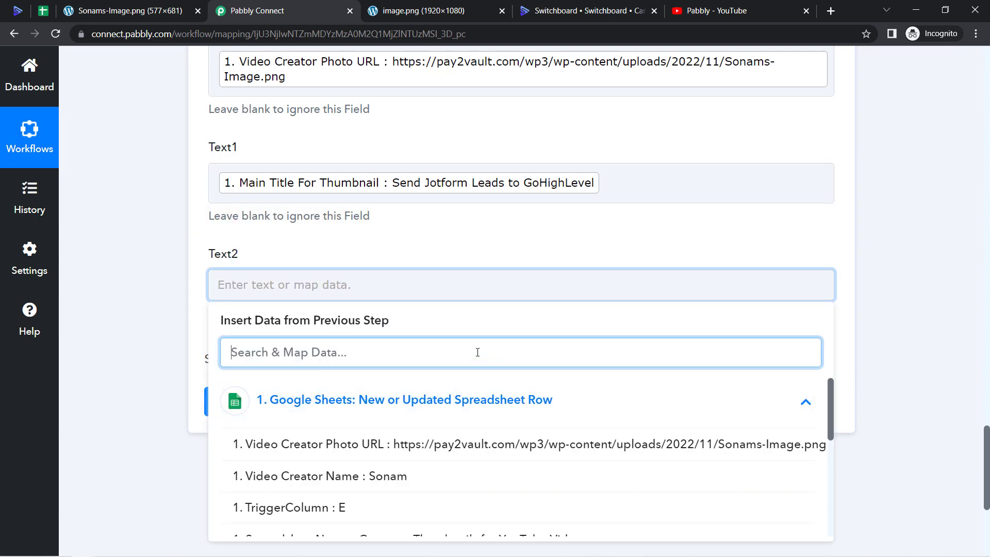
left_click_drag(830, 400, 836, 506)
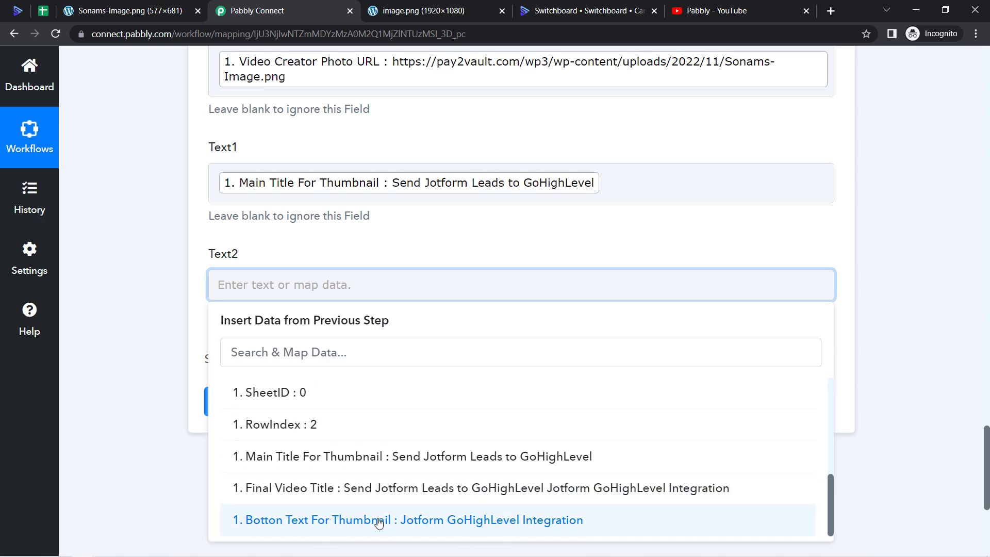
left_click(449, 519)
left_click(178, 354)
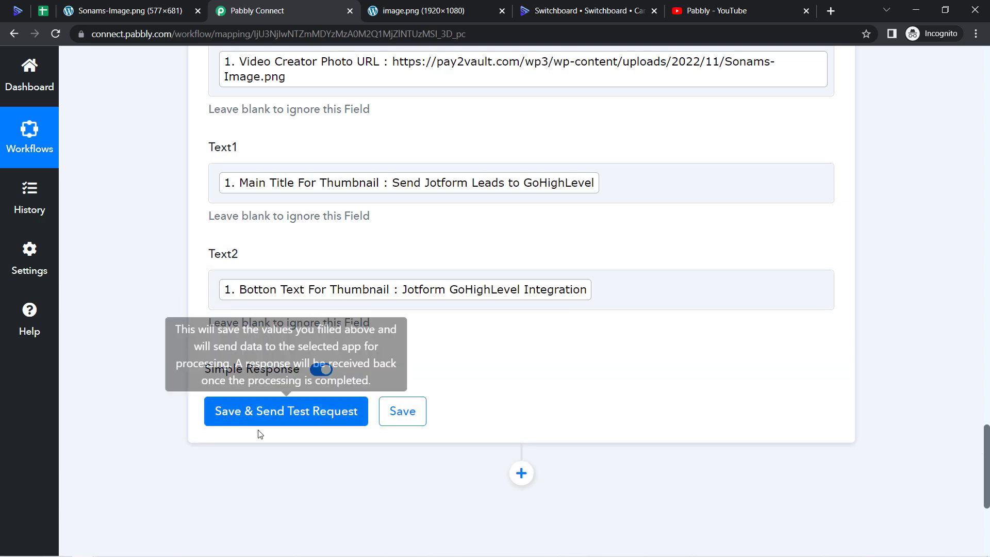
Save and send the Switchboard Canvas test request, and open the returned Sizes 0 Url in a new browser tab
left_click(269, 415)
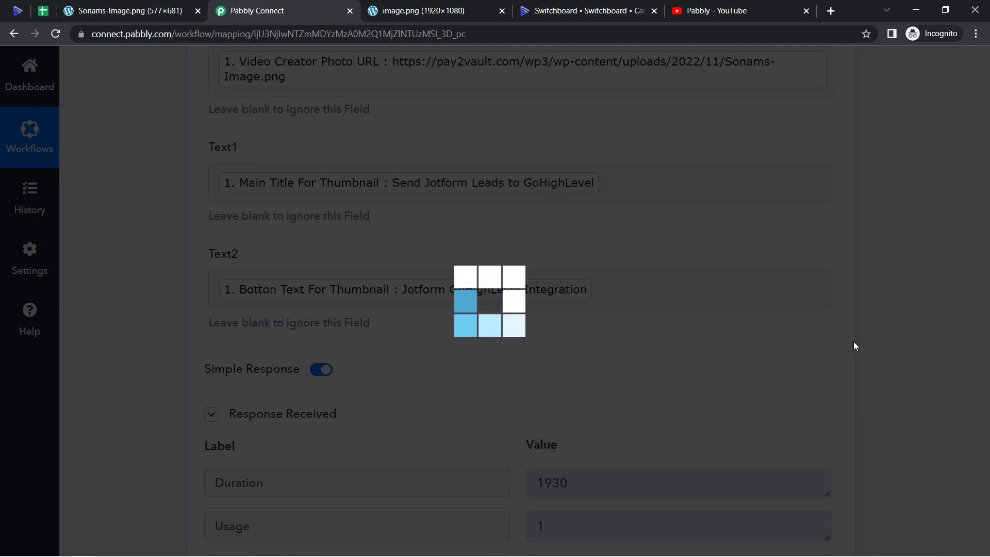
scroll(987, 411, "down", 7)
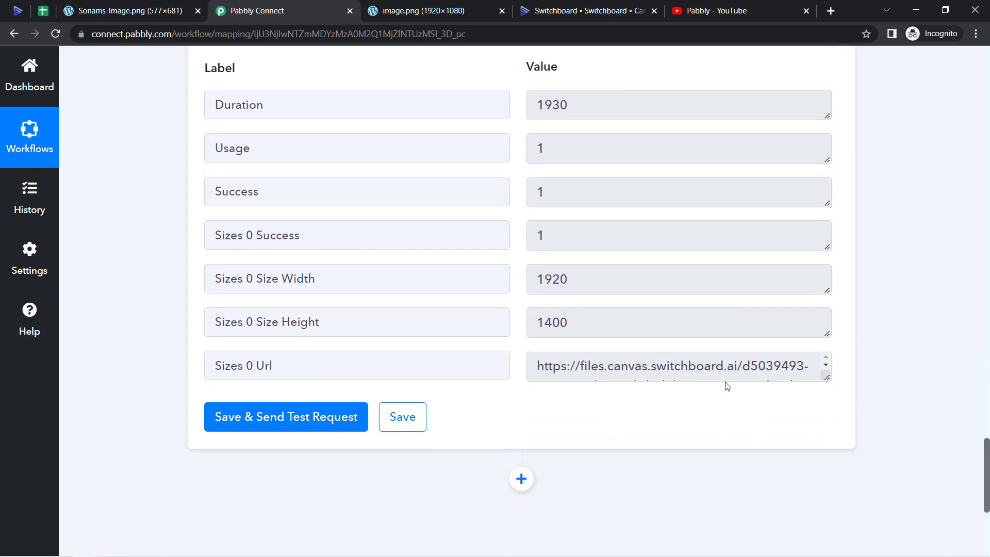
left_click_drag(302, 367, 159, 369)
left_click(605, 366)
key("ctrl+a")
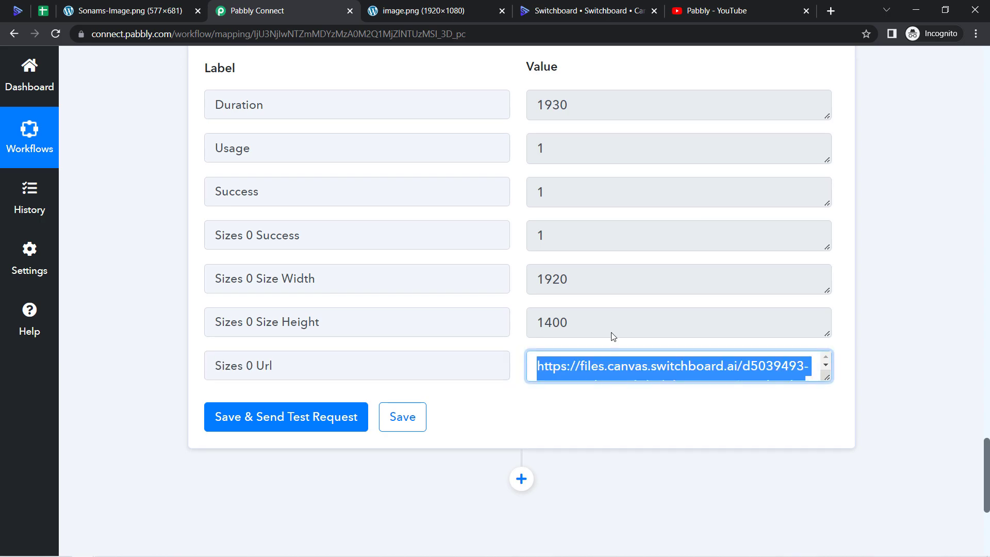
key("ctrl+c")
key("ctrl+t")
key("ctrl+v")
key("Return")
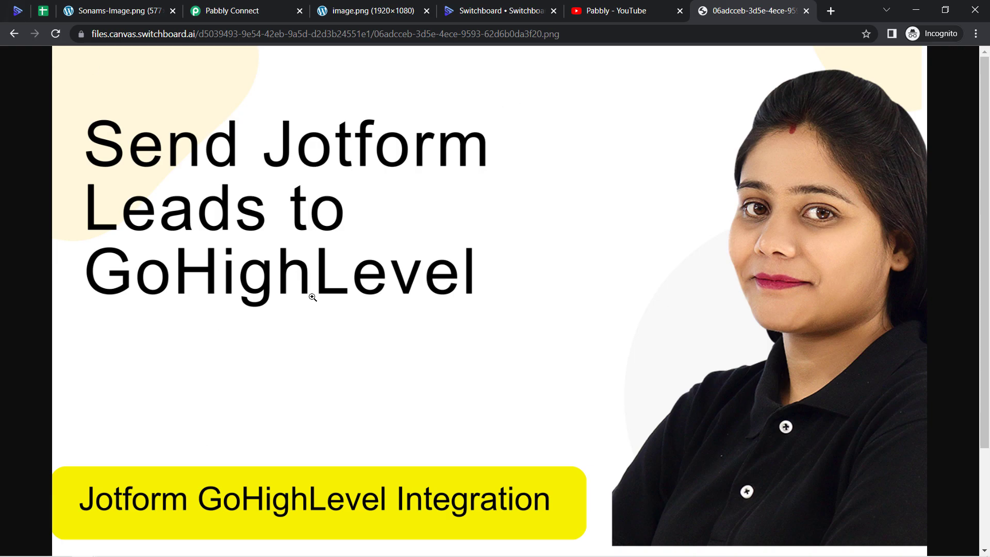
Compare the generated thumbnail's title and bottom text with row 2 of the Generate Thumbnails for YouTube Videos sheet
left_click(44, 12)
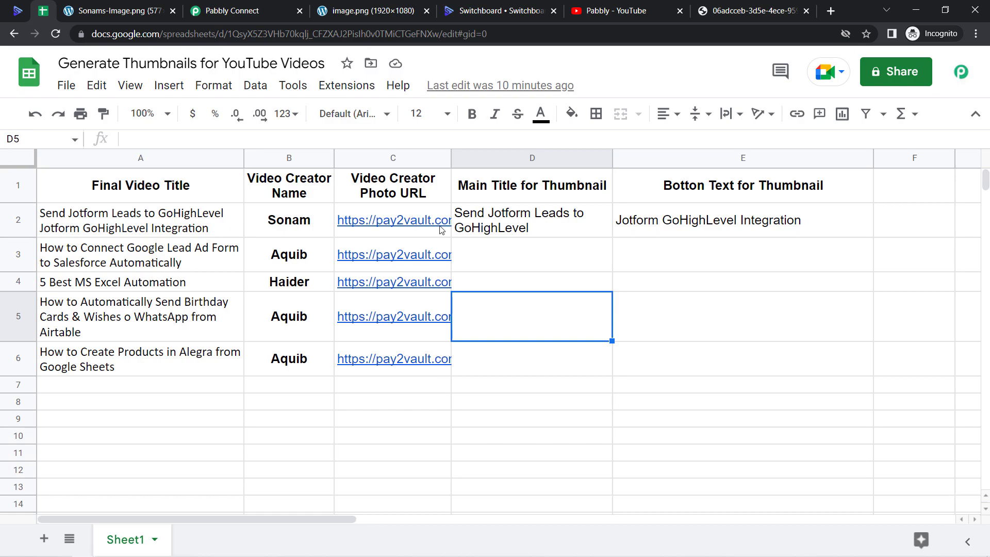
left_click(499, 232)
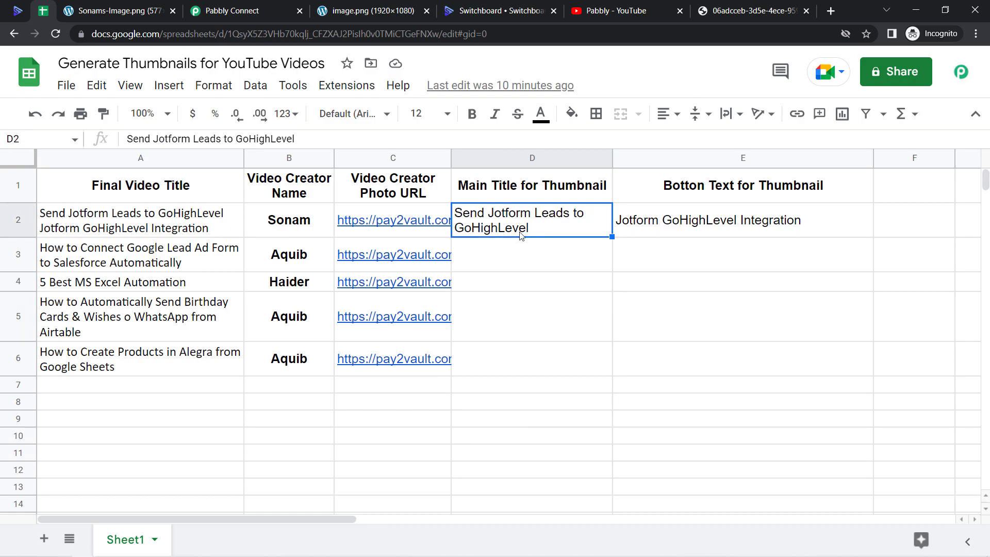
left_click_drag(722, 10, 78, 5)
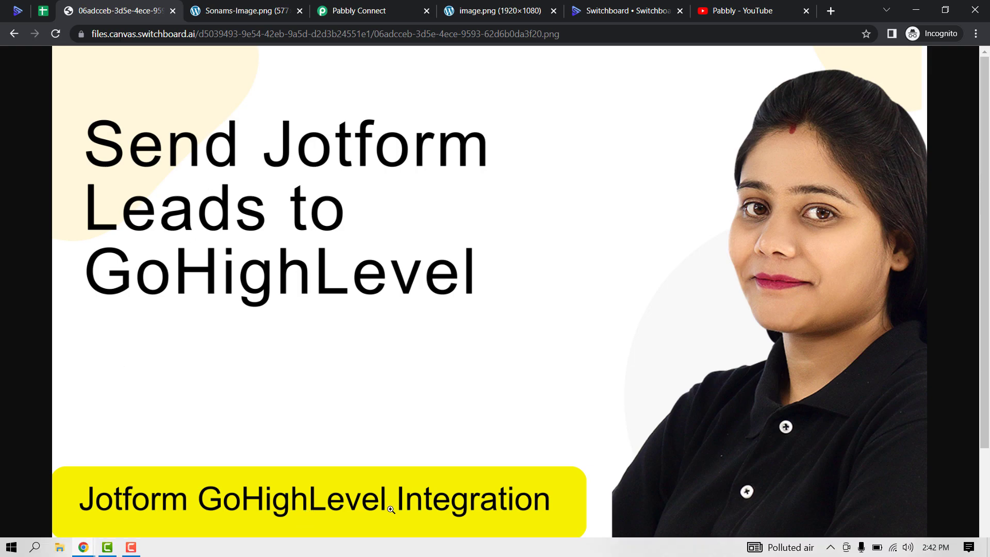
left_click(41, 13)
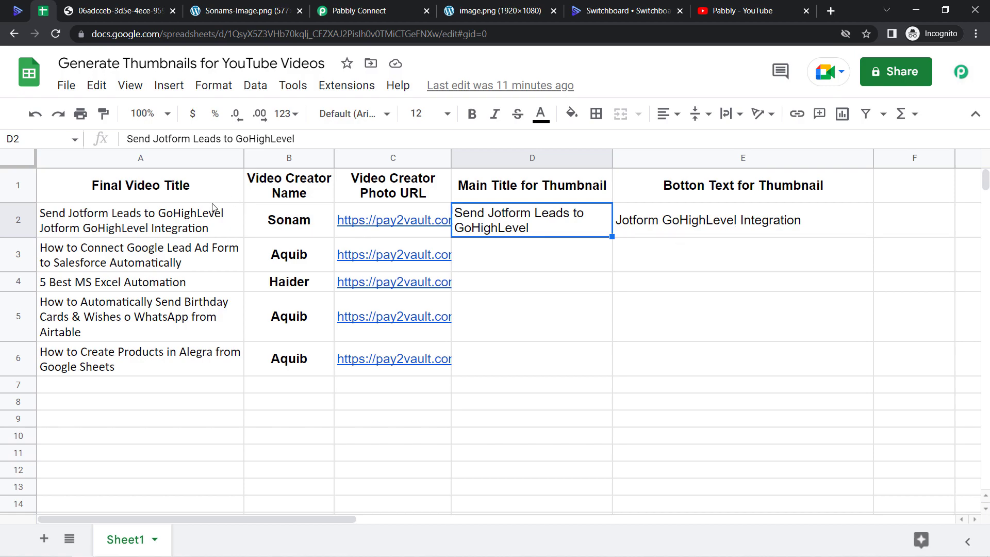
Review row 2's video title and creator name, and open its photo URL to compare the photo with the generated thumbnail
left_click(136, 219)
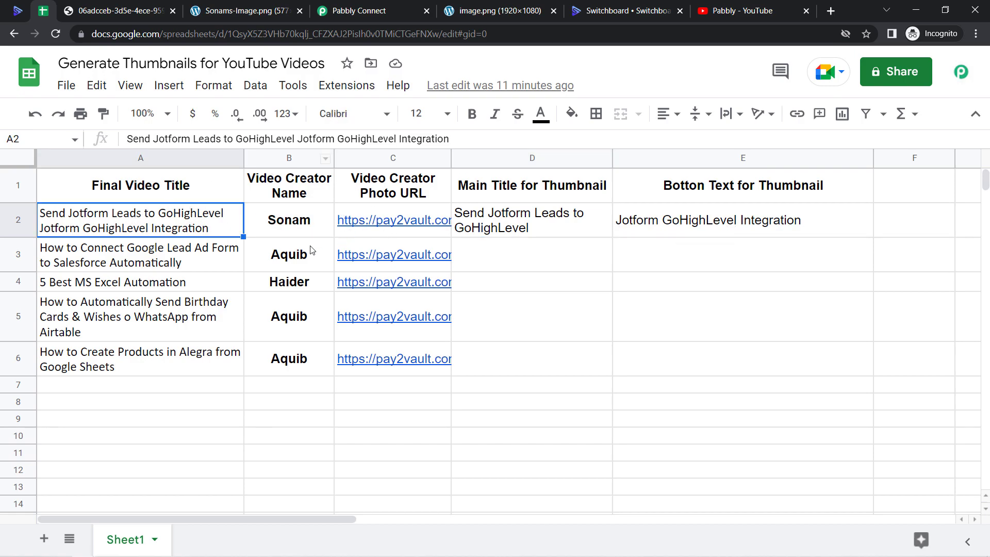
left_click(275, 227)
left_click(380, 222)
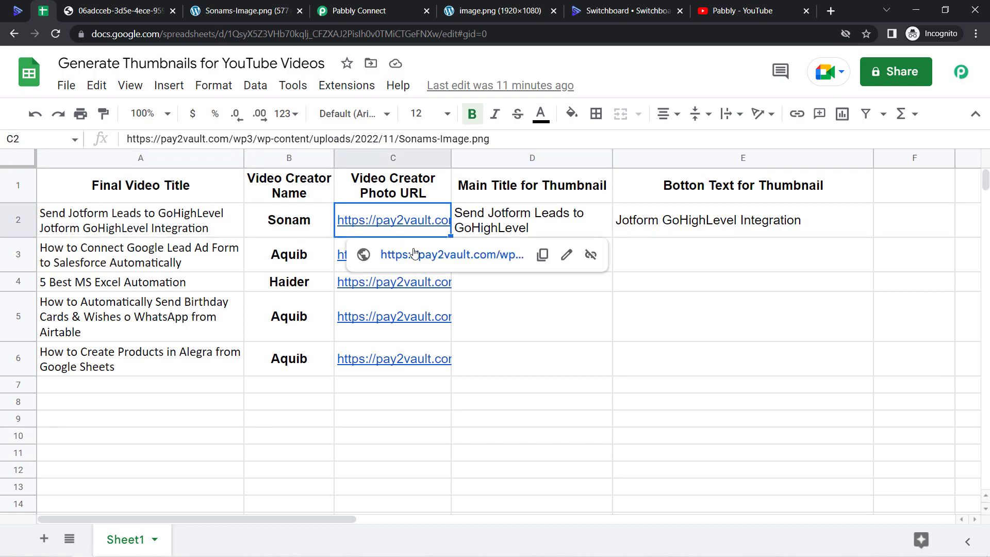
left_click(414, 254)
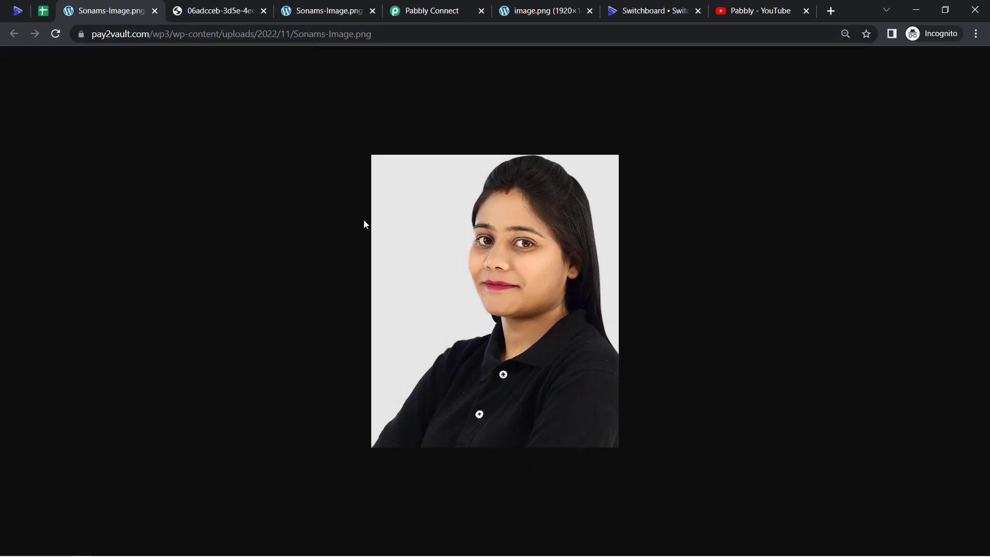
left_click(217, 9)
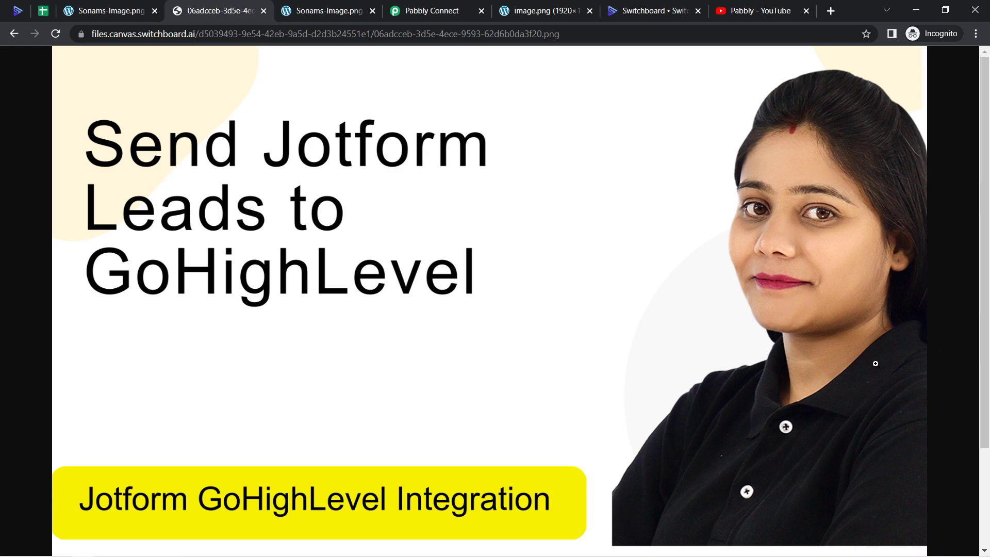
Return to the Google Sheet and enable Send On Event in the Pabbly Connect Webhooks add-on, checking that it is active
left_click(43, 14)
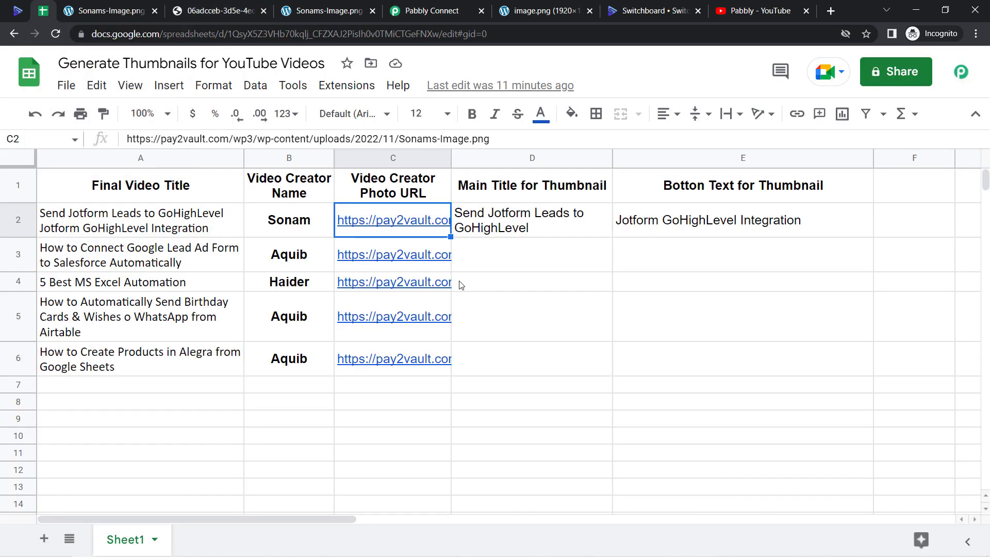
left_click_drag(235, 384, 780, 511)
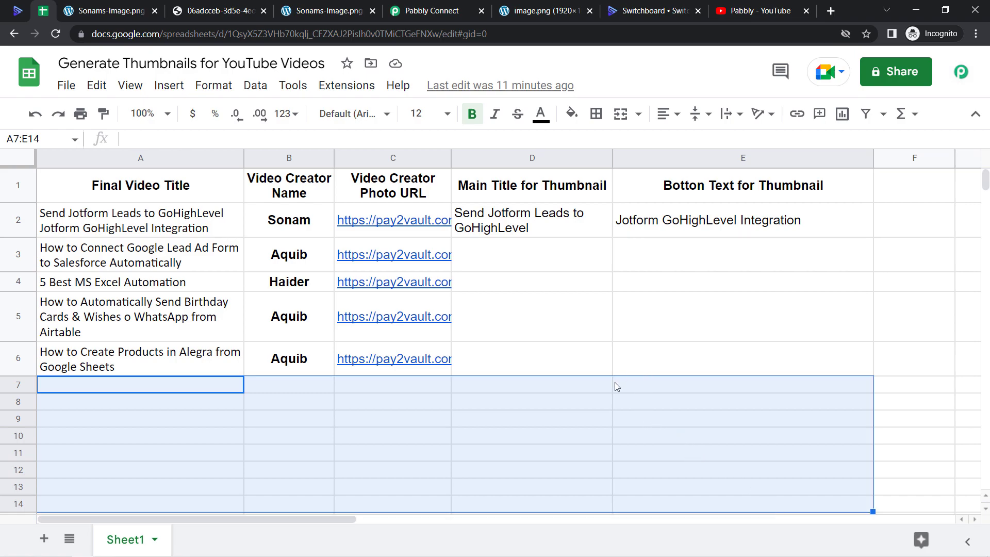
left_click(540, 335)
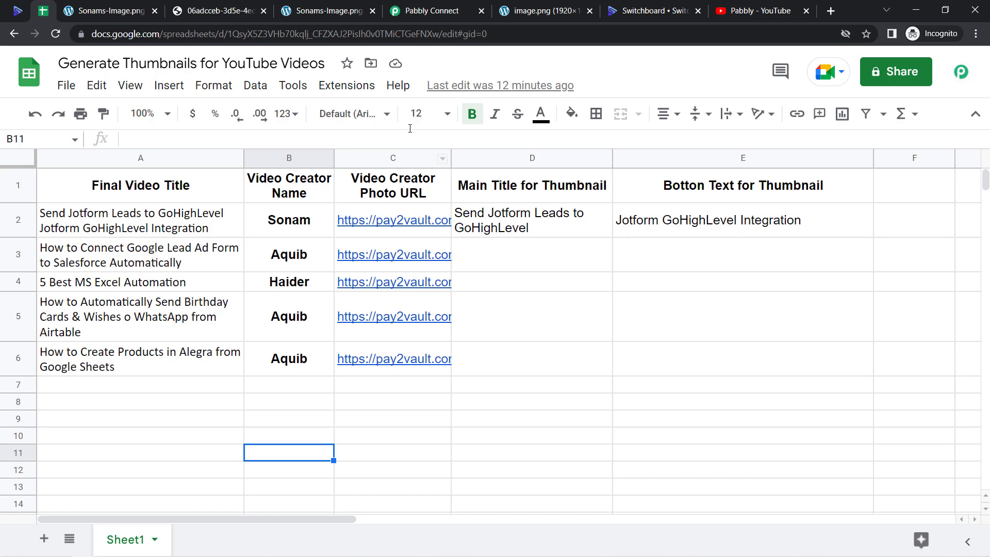
left_click(346, 85)
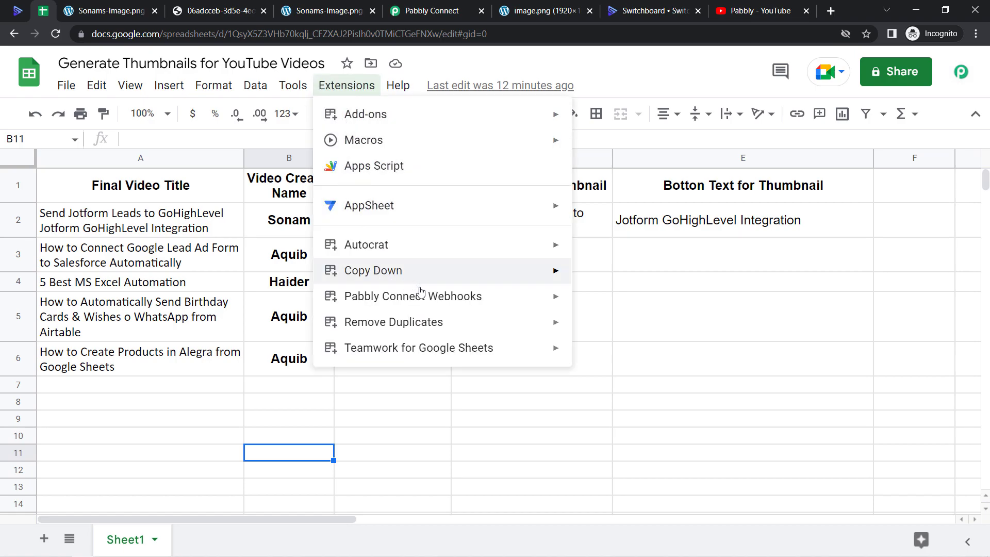
mouse_move(486, 299)
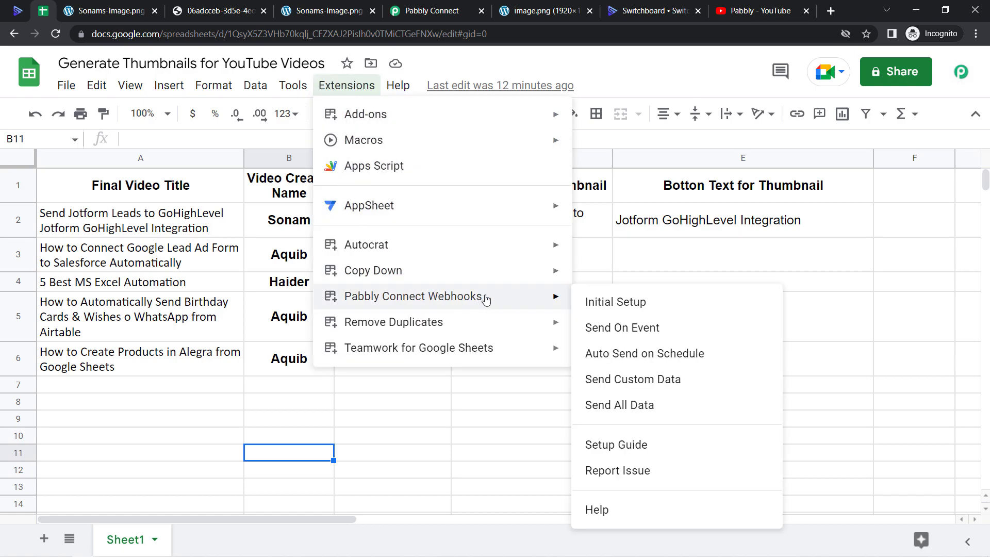
left_click(602, 329)
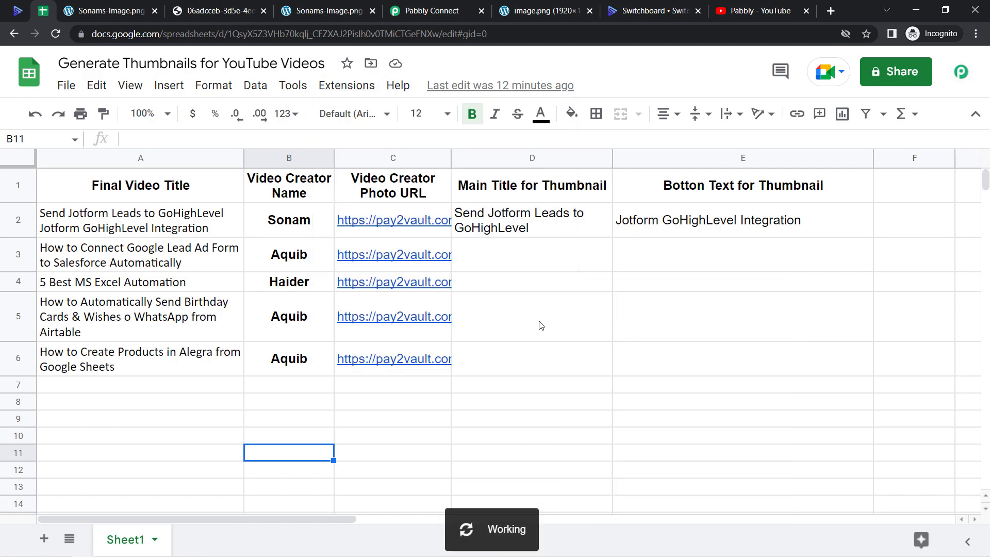
left_click(343, 86)
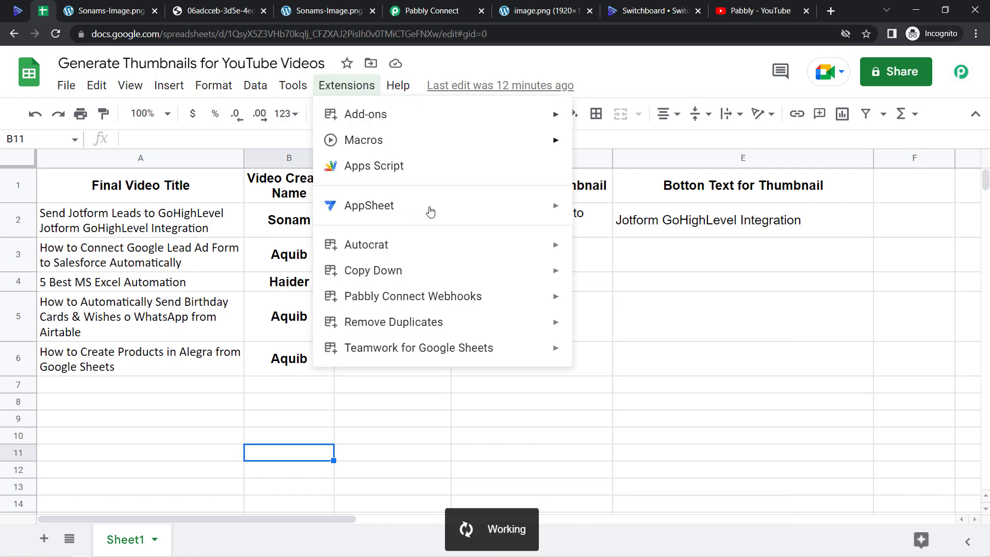
mouse_move(420, 294)
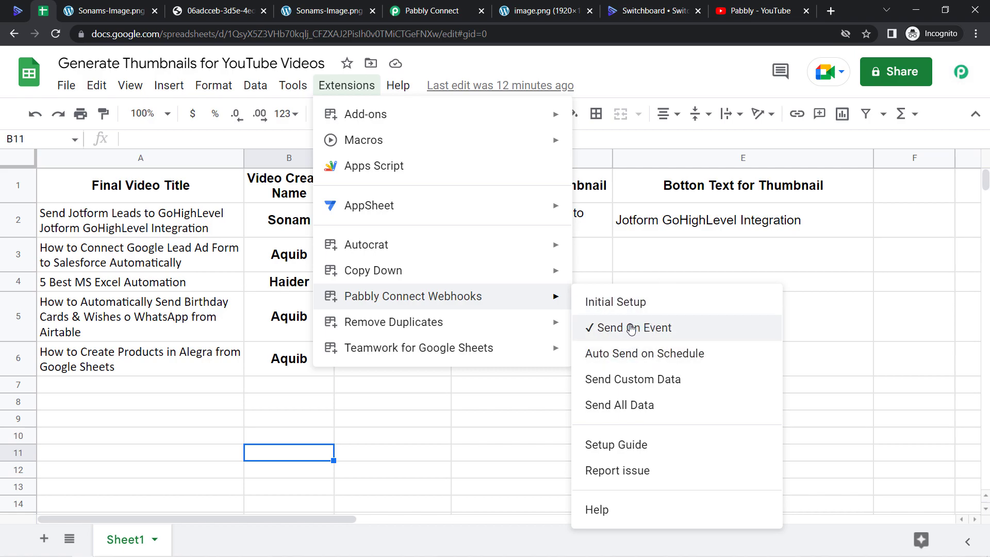
Switch to the Pabbly Connect workflow and collapse the Google Sheets trigger and the Switchboard Canvas action
left_click(427, 10)
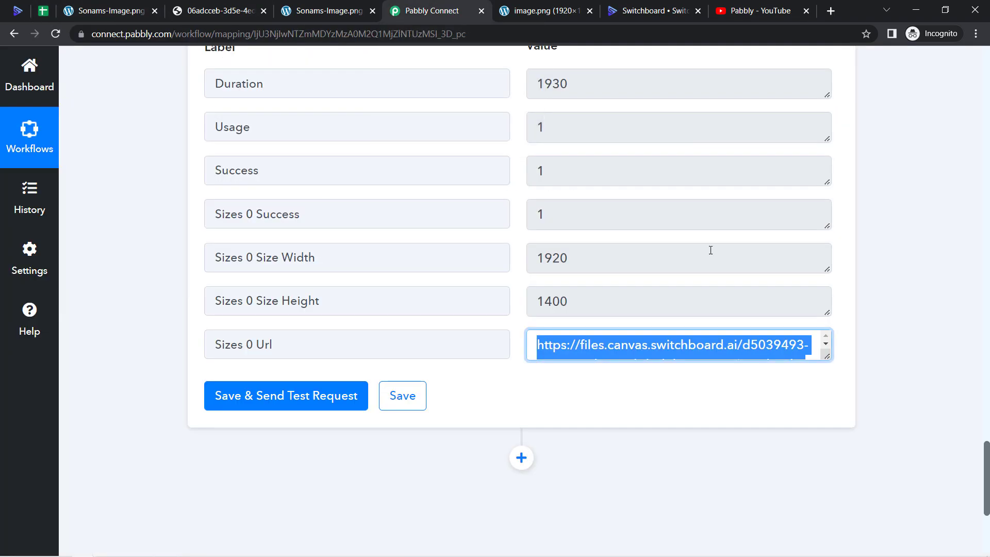
left_click_drag(987, 482, 982, 57)
left_click(413, 291)
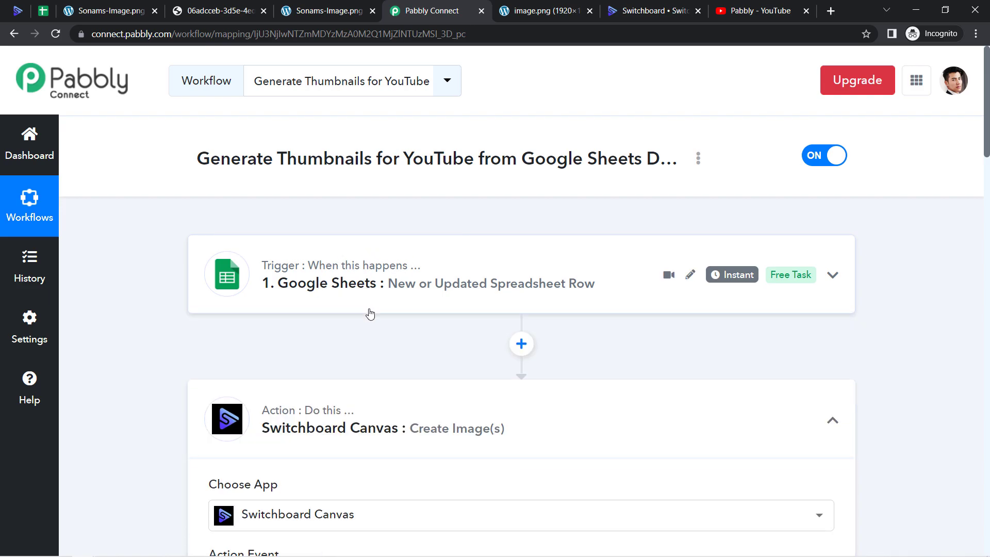
left_click(402, 416)
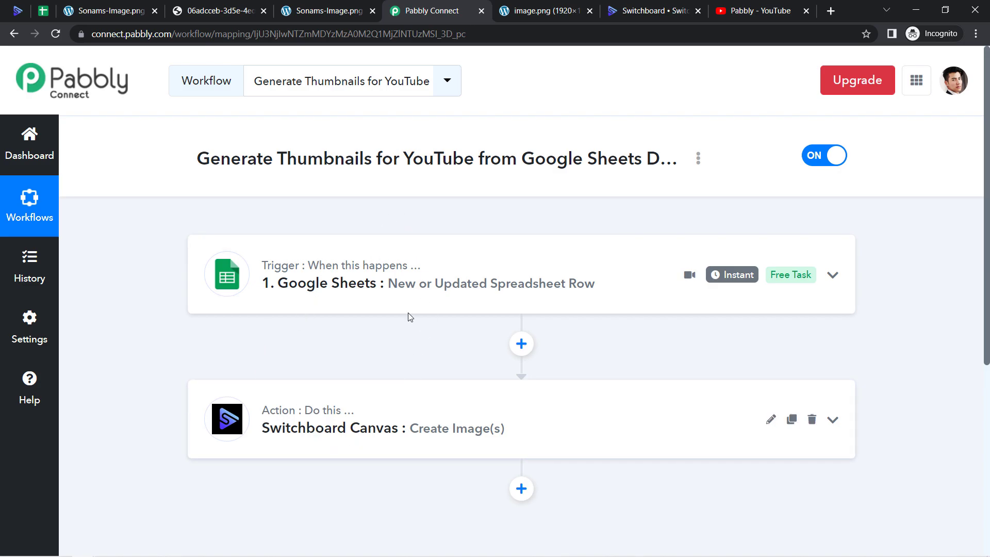
Generate the share link for the Generate Thumbnails for YouTube workflow and highlight the link address in its dialog
left_click(699, 161)
left_click(621, 241)
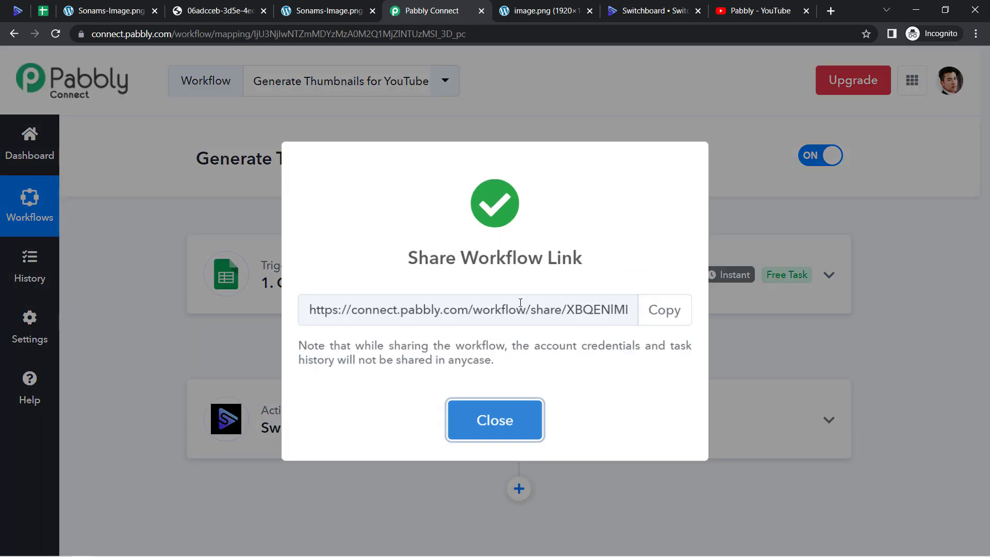
triple_click(442, 312)
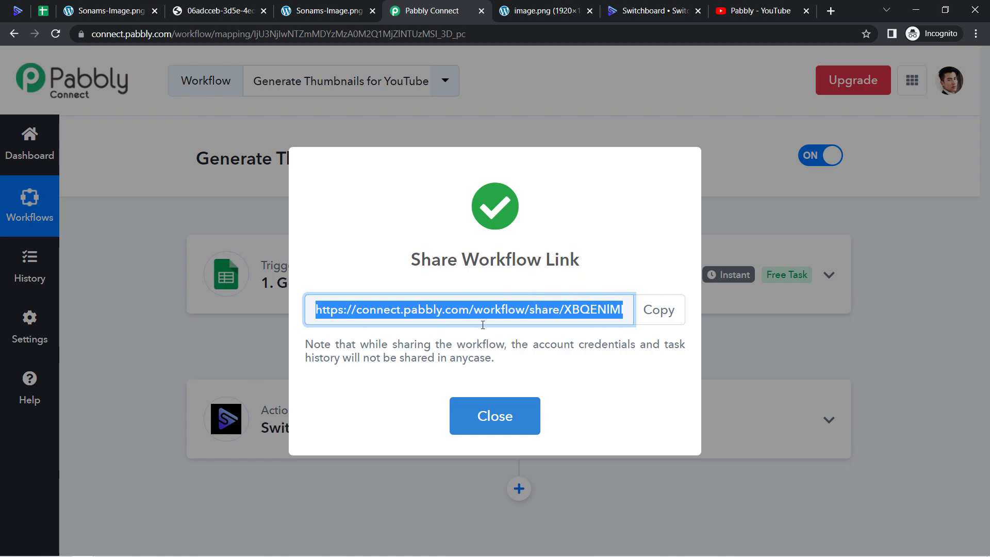
left_click_drag(417, 263, 565, 251)
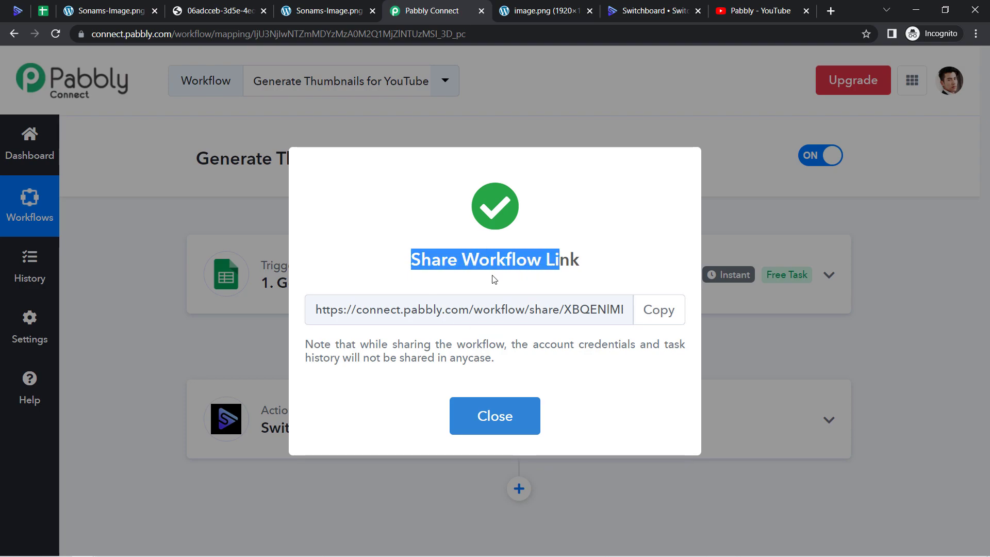